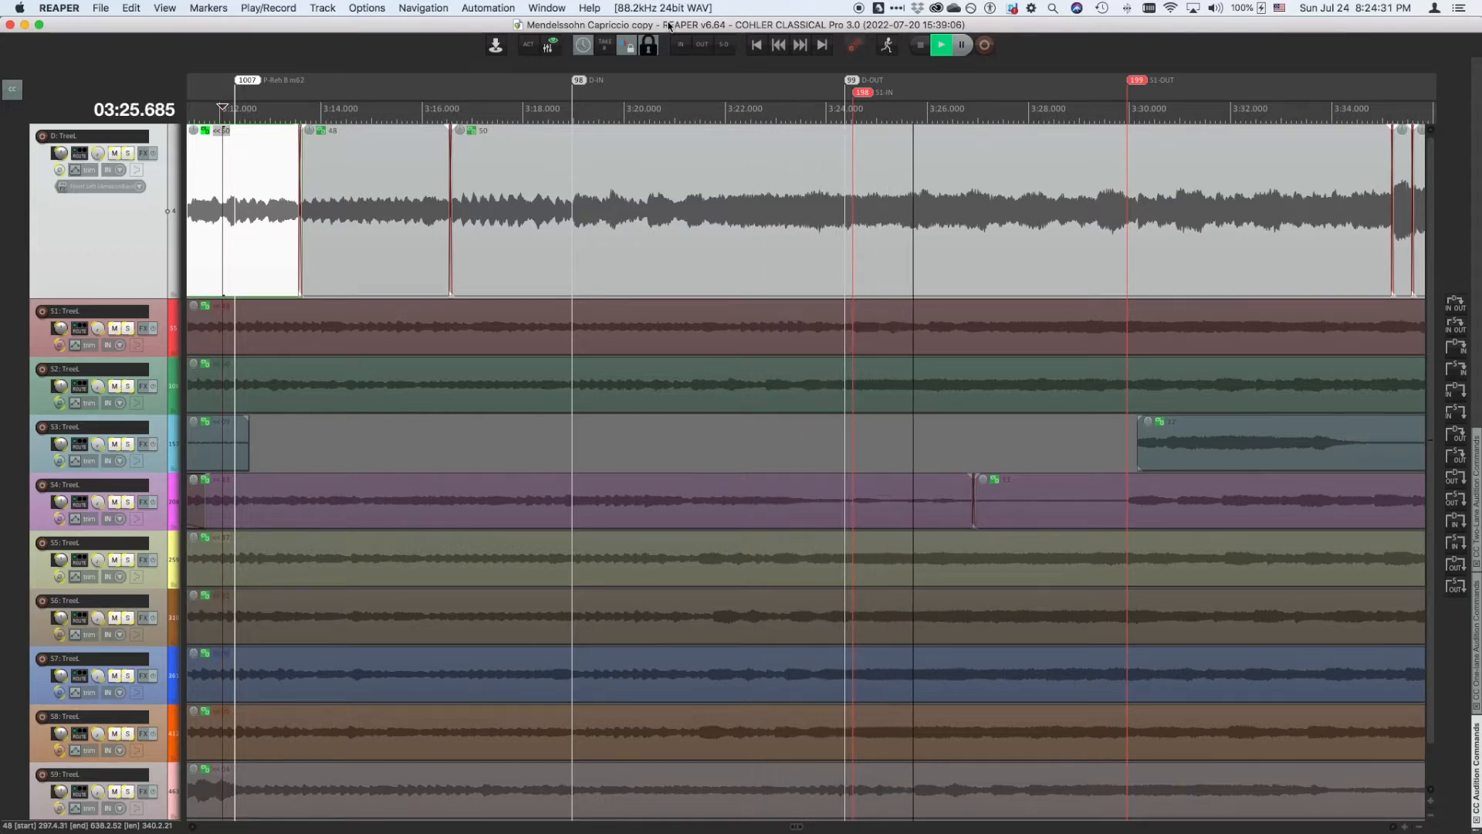
- Audition the destination range and then the source range between their IN and OUT markers, then stop playback
{"action": "key", "text": "space"}
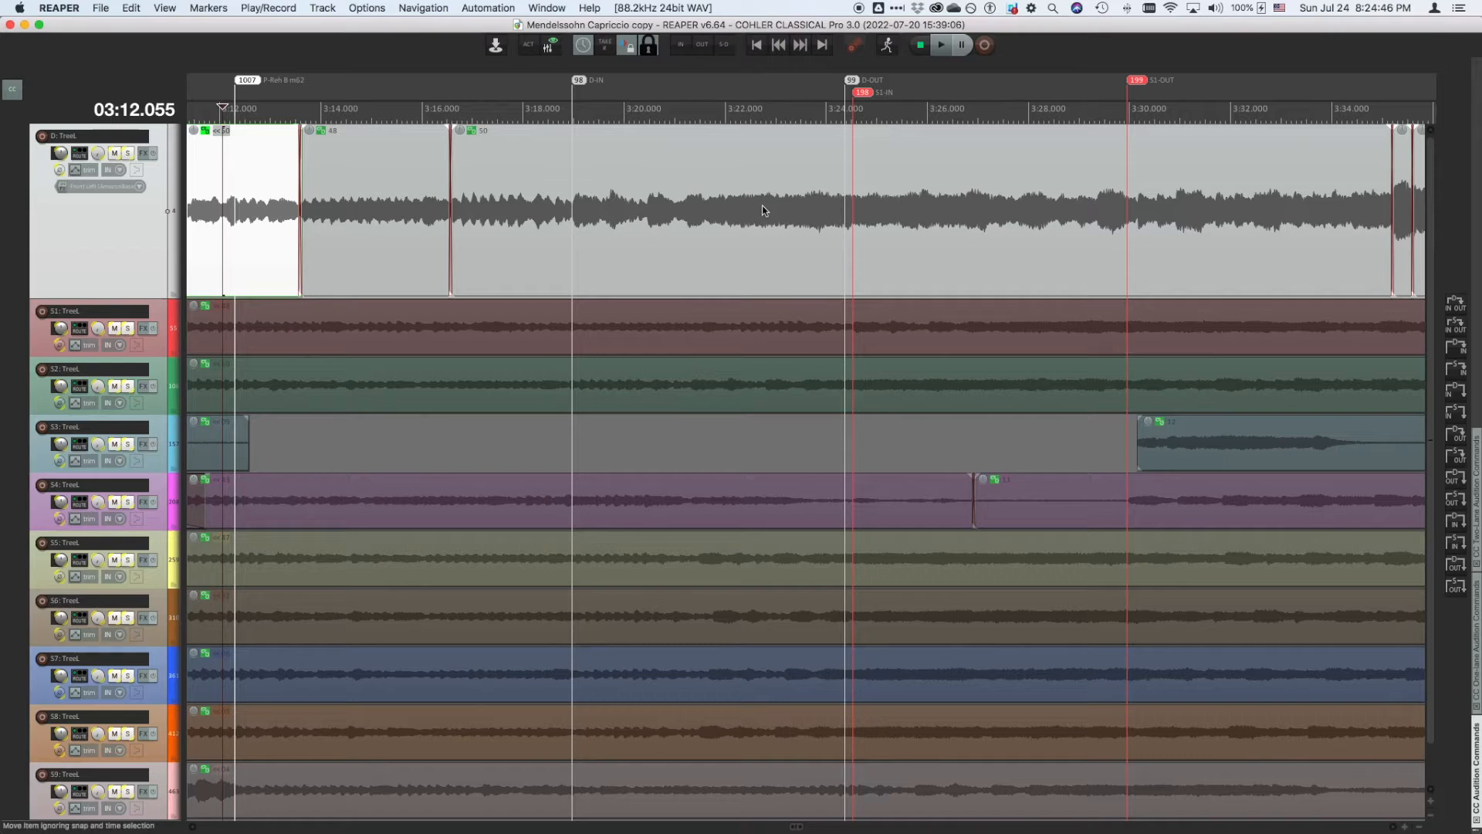
{"action": "key", "text": "shift+d"}
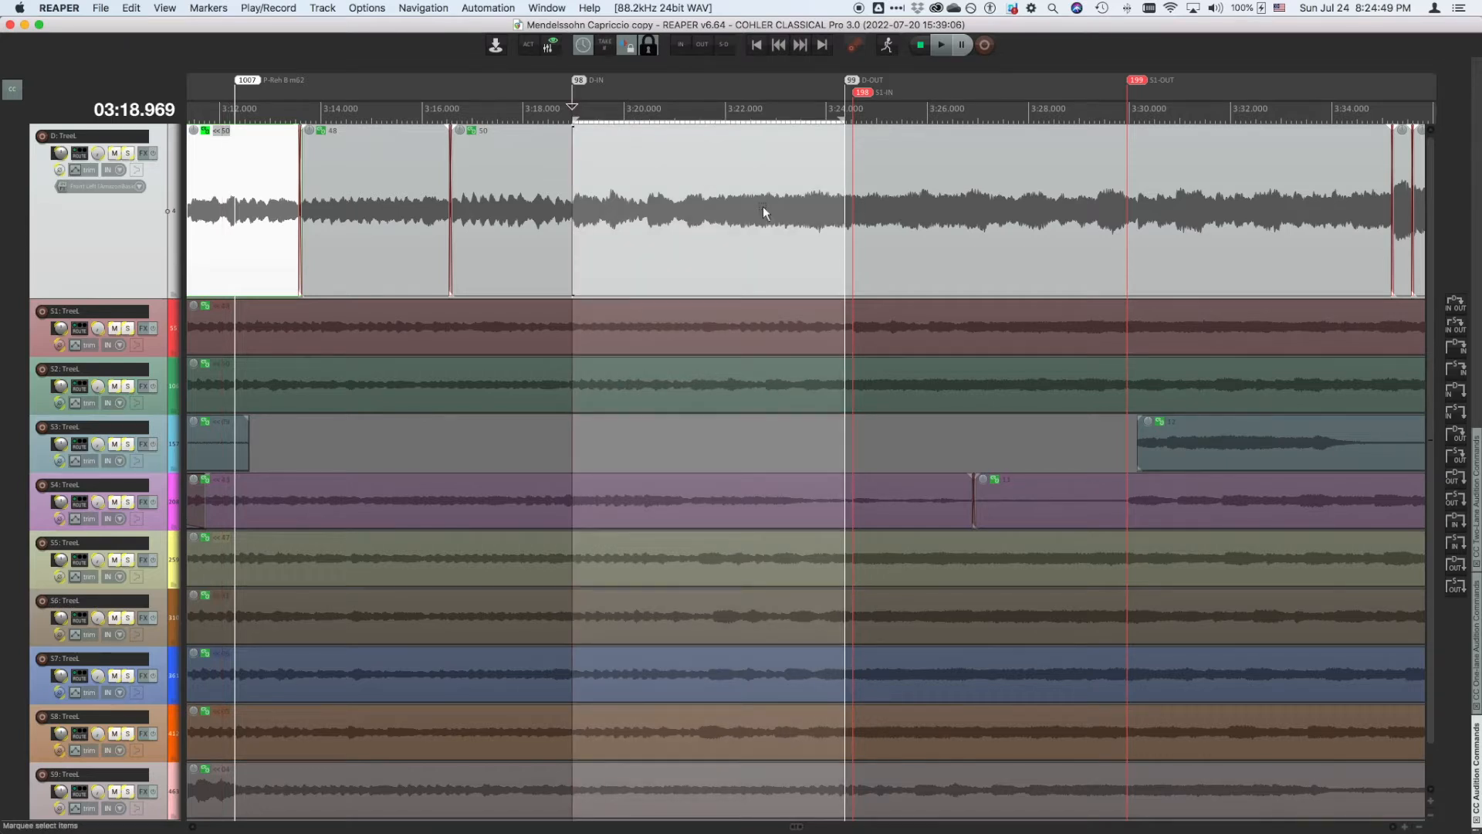
{"action": "key", "text": "Down"}
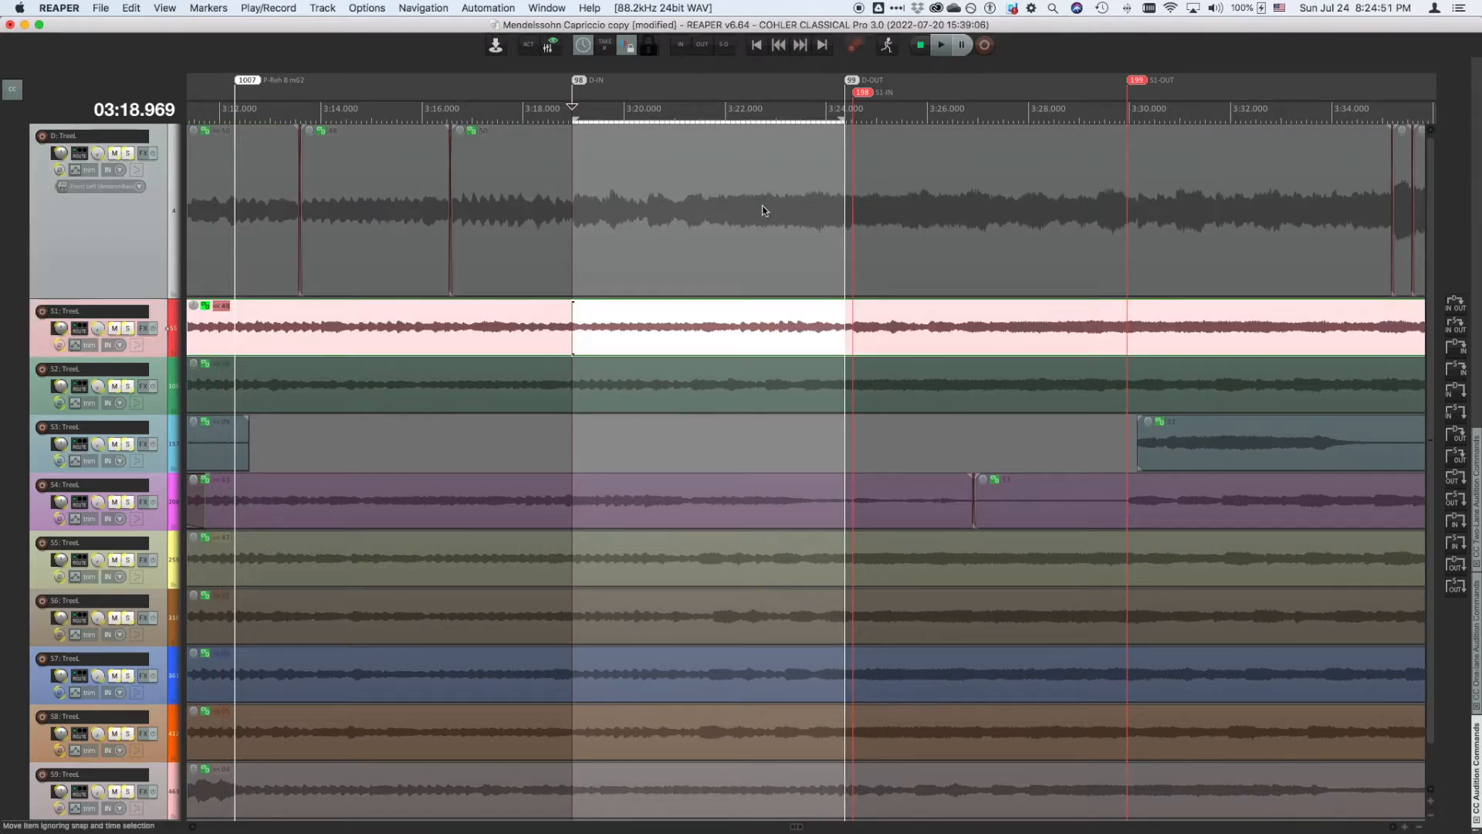
{"action": "key", "text": "shift+s"}
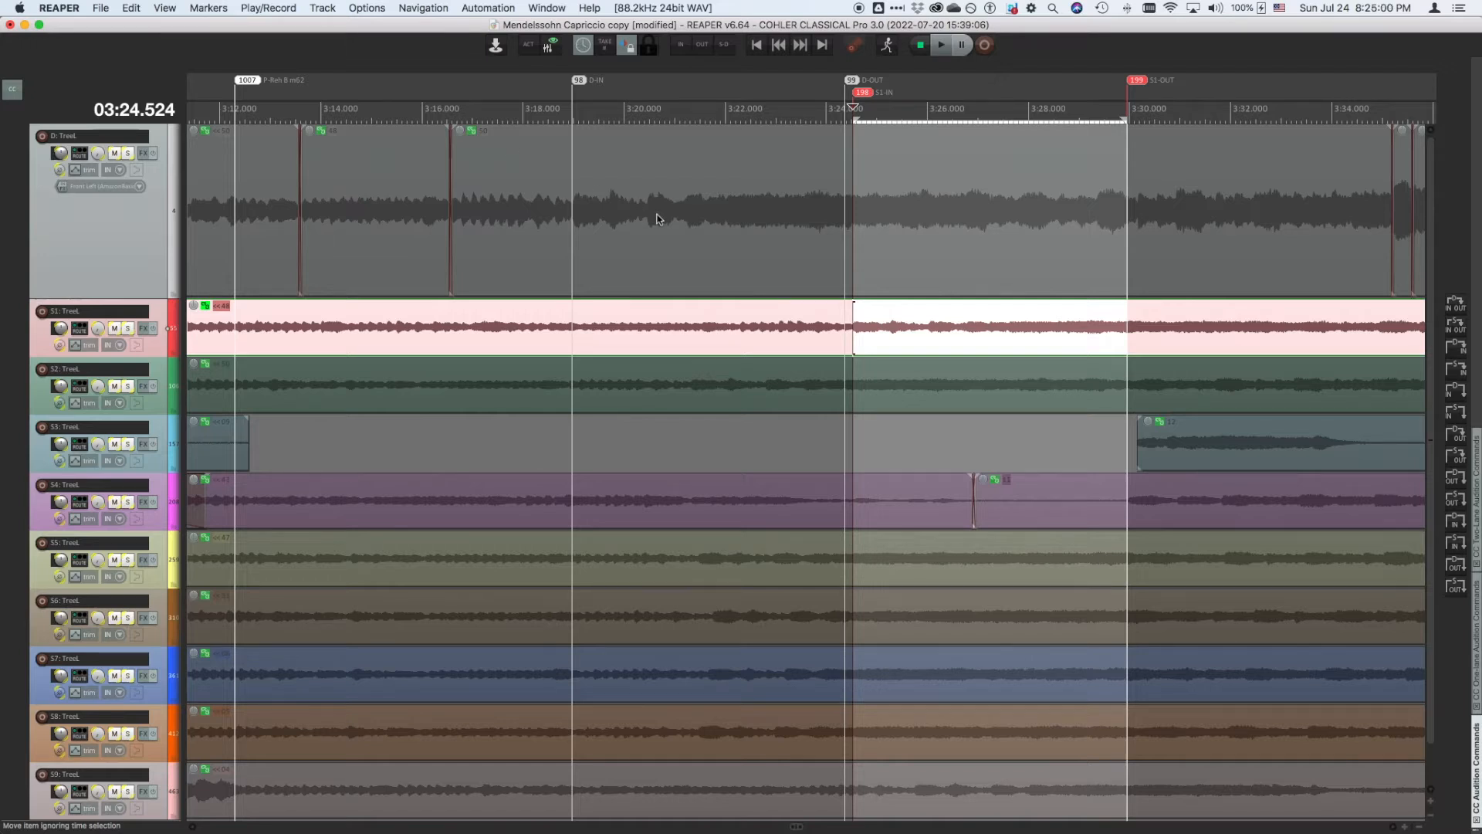
{"action": "key", "text": "Escape"}
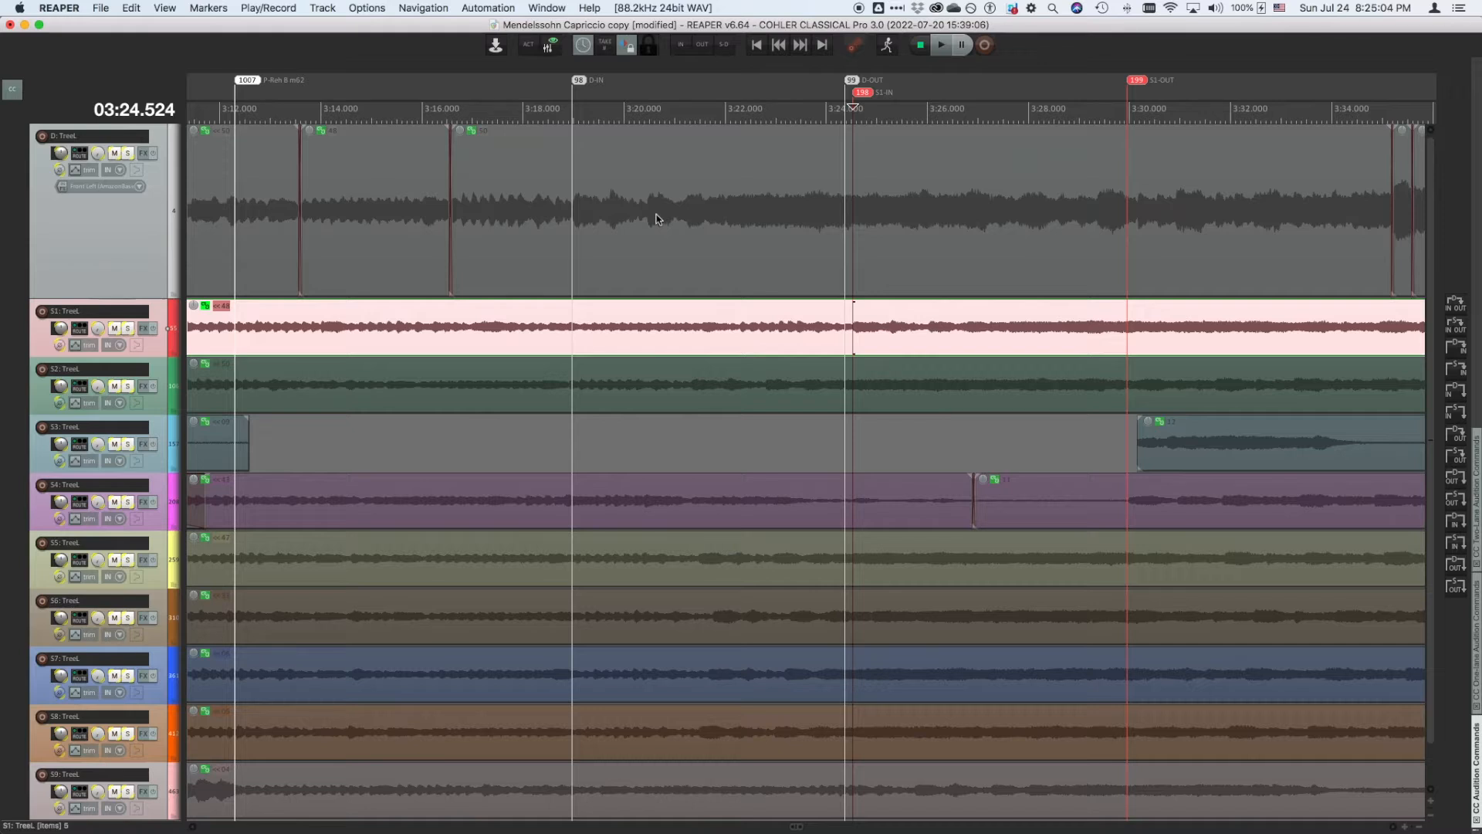
- Audition the full destination and source ranges using the audition commands on the destination and source items
{"action": "left_click", "coordinate": [656, 219]}
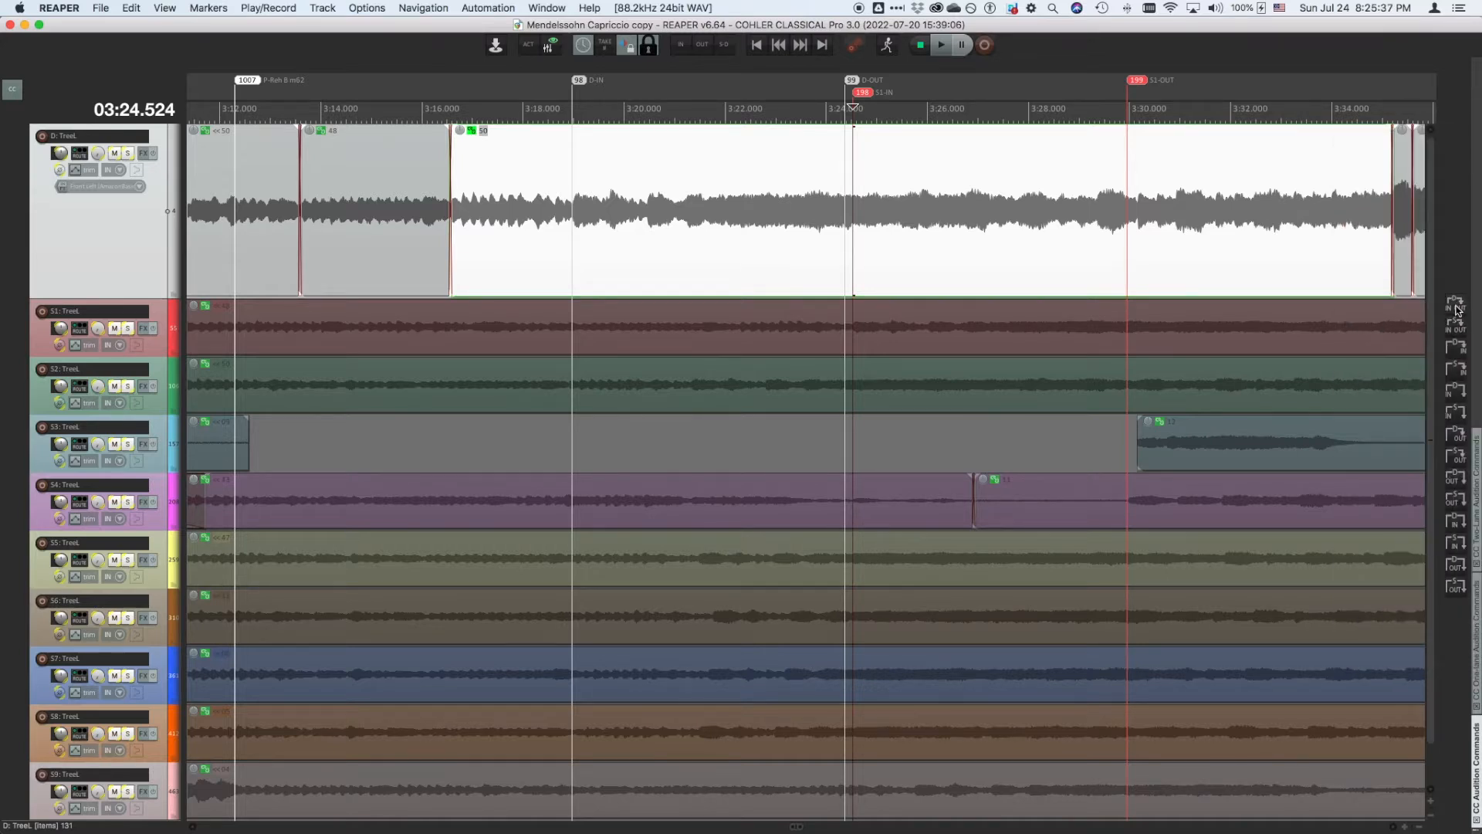
{"action": "left_click", "coordinate": [1459, 308]}
{"action": "left_click", "coordinate": [736, 499]}
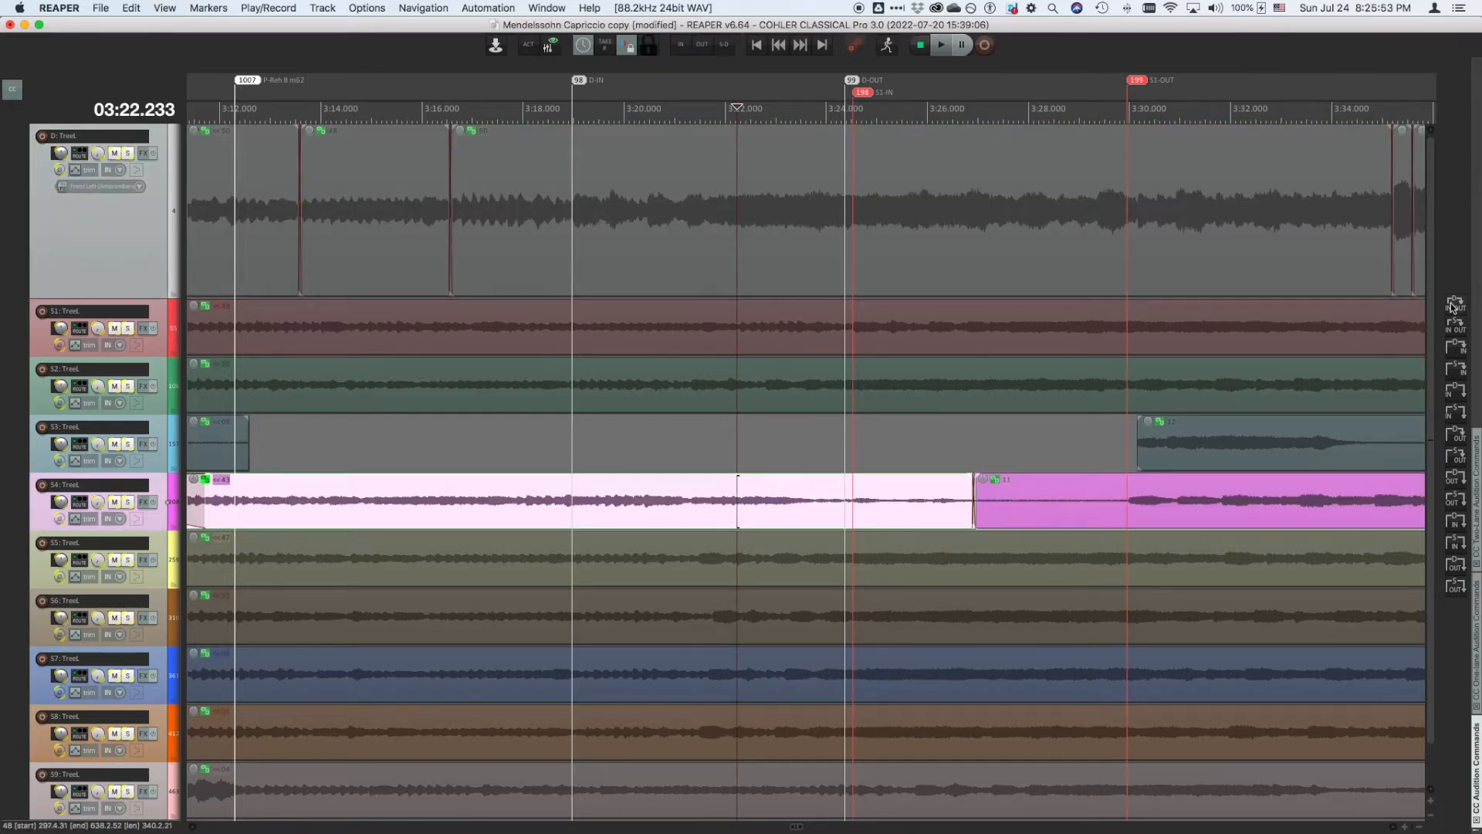
{"action": "left_click", "coordinate": [1456, 305]}
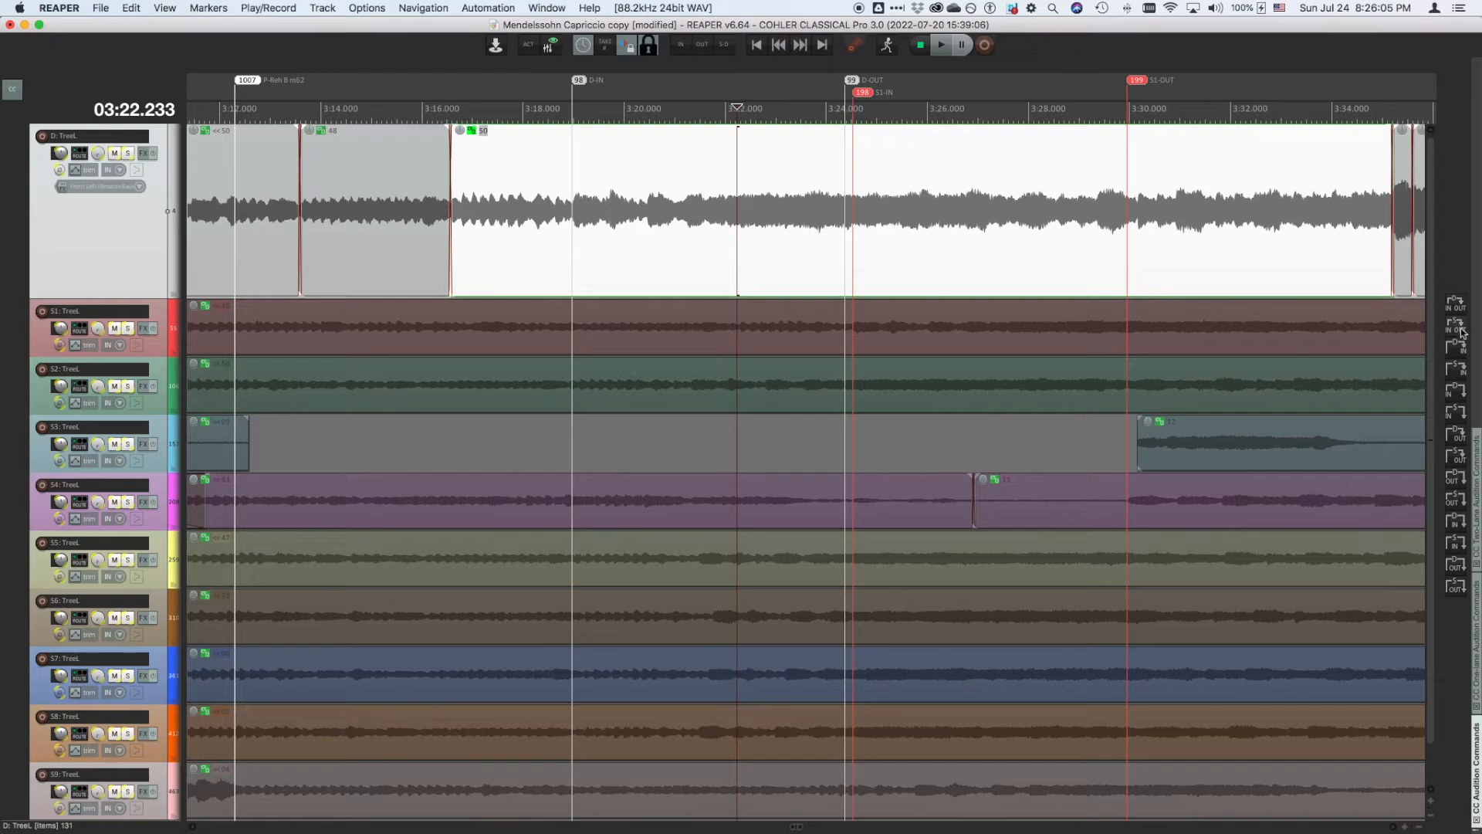
{"action": "left_click", "coordinate": [1458, 328]}
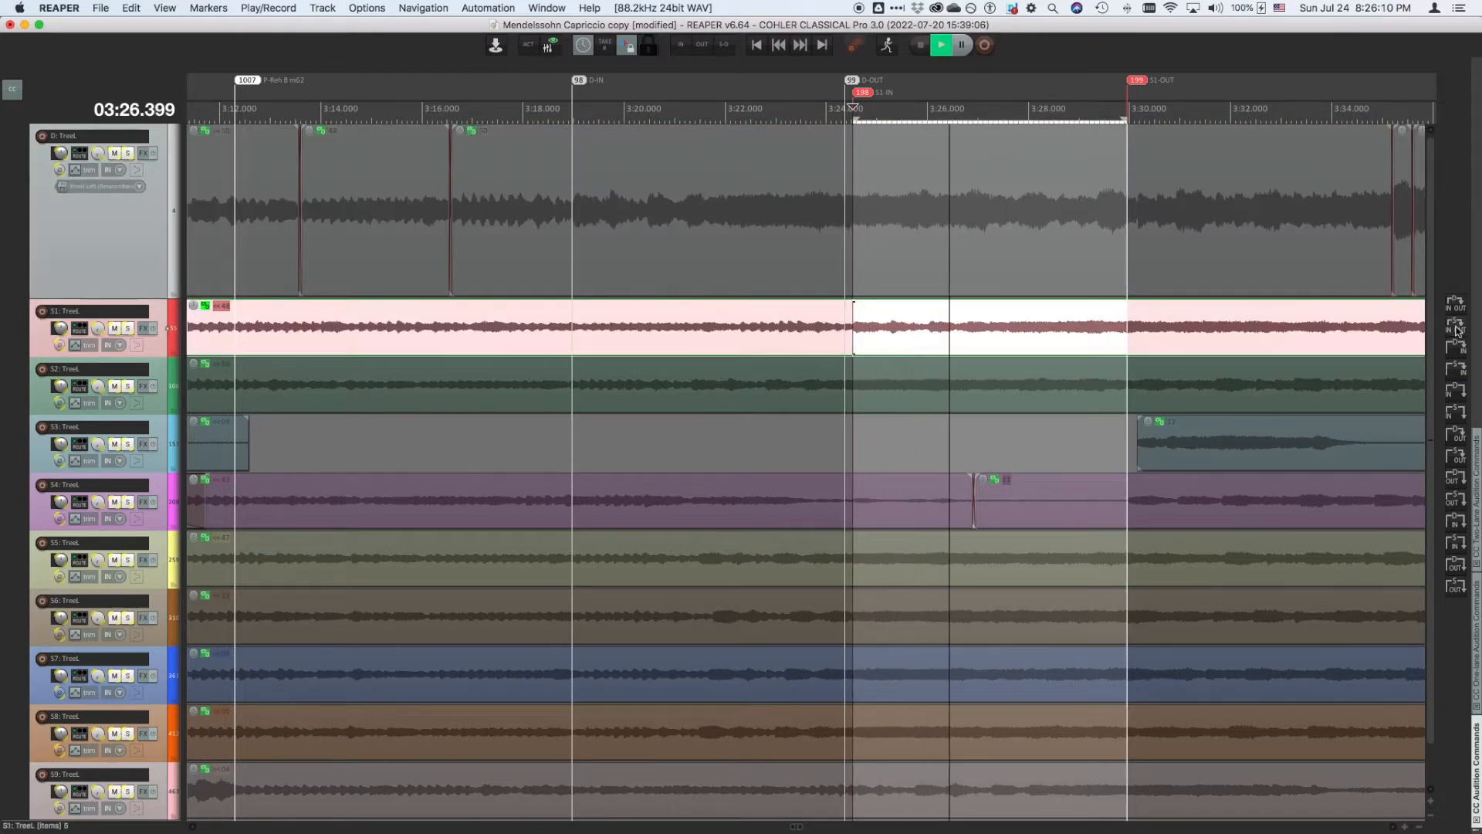
- Audition the destination up to its IN marker, then save the project
{"action": "left_click", "coordinate": [1458, 344]}
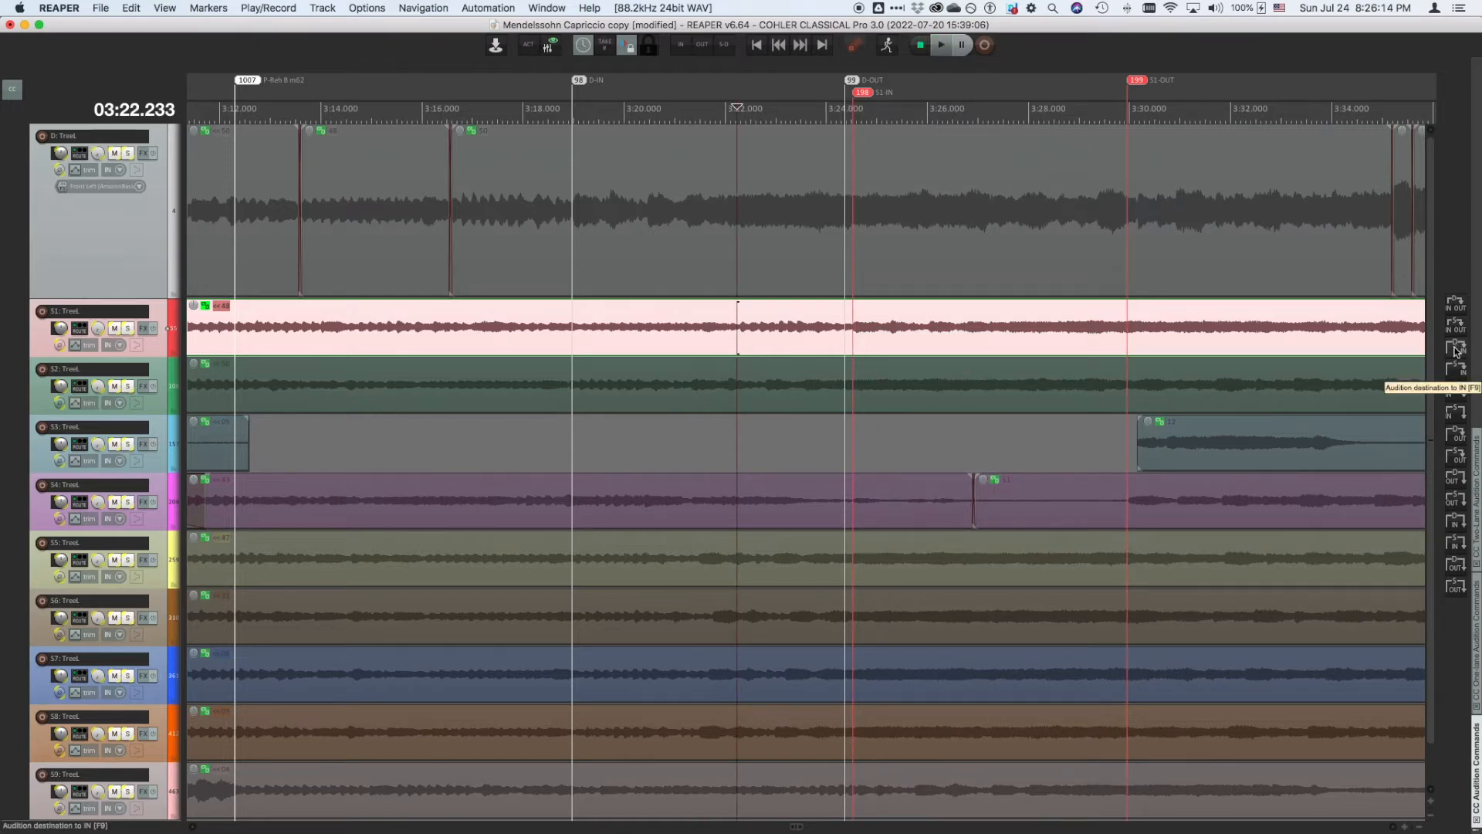
{"action": "left_click", "coordinate": [1456, 349]}
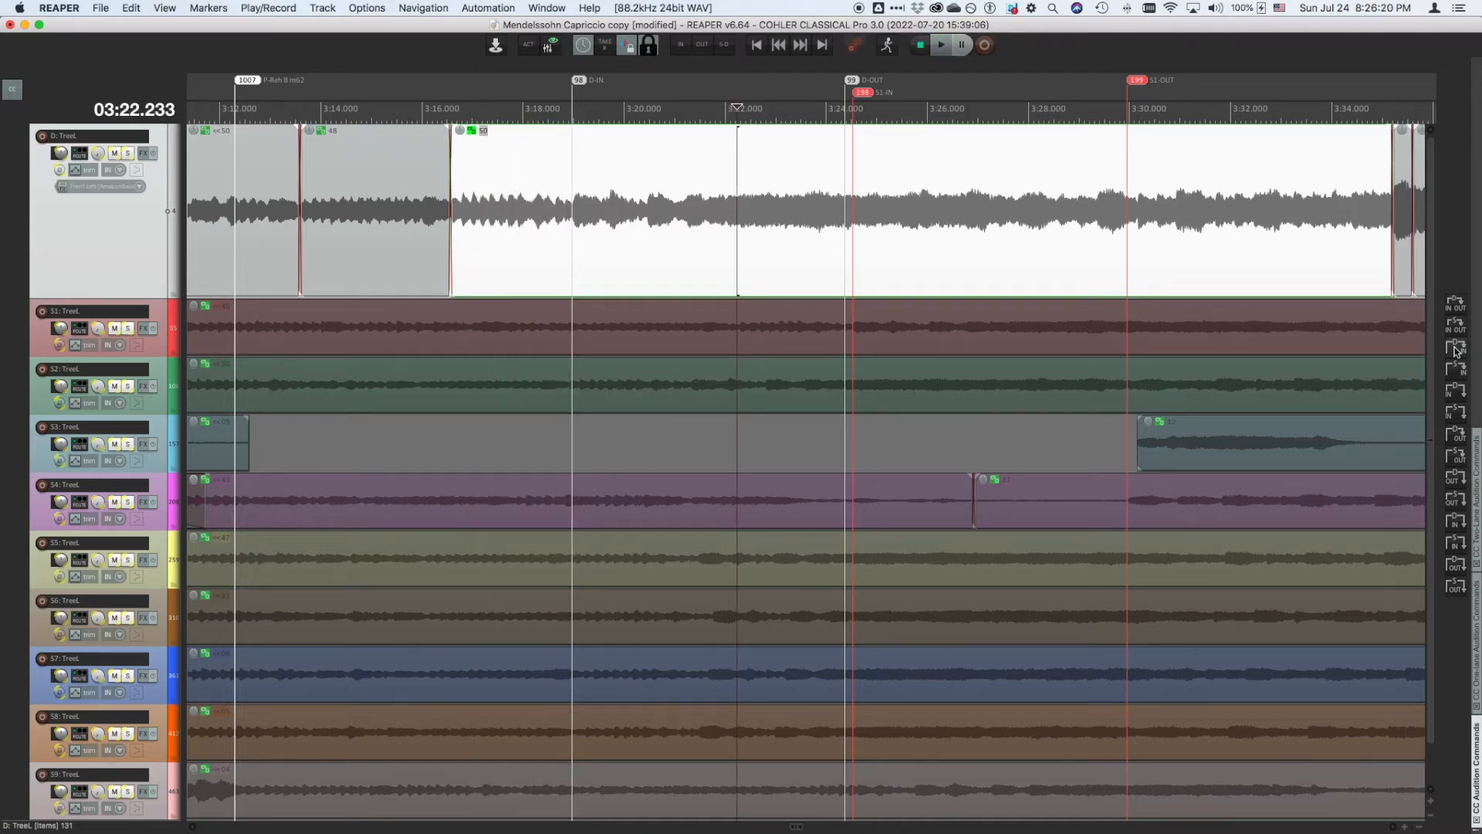
{"action": "key", "text": "super+s"}
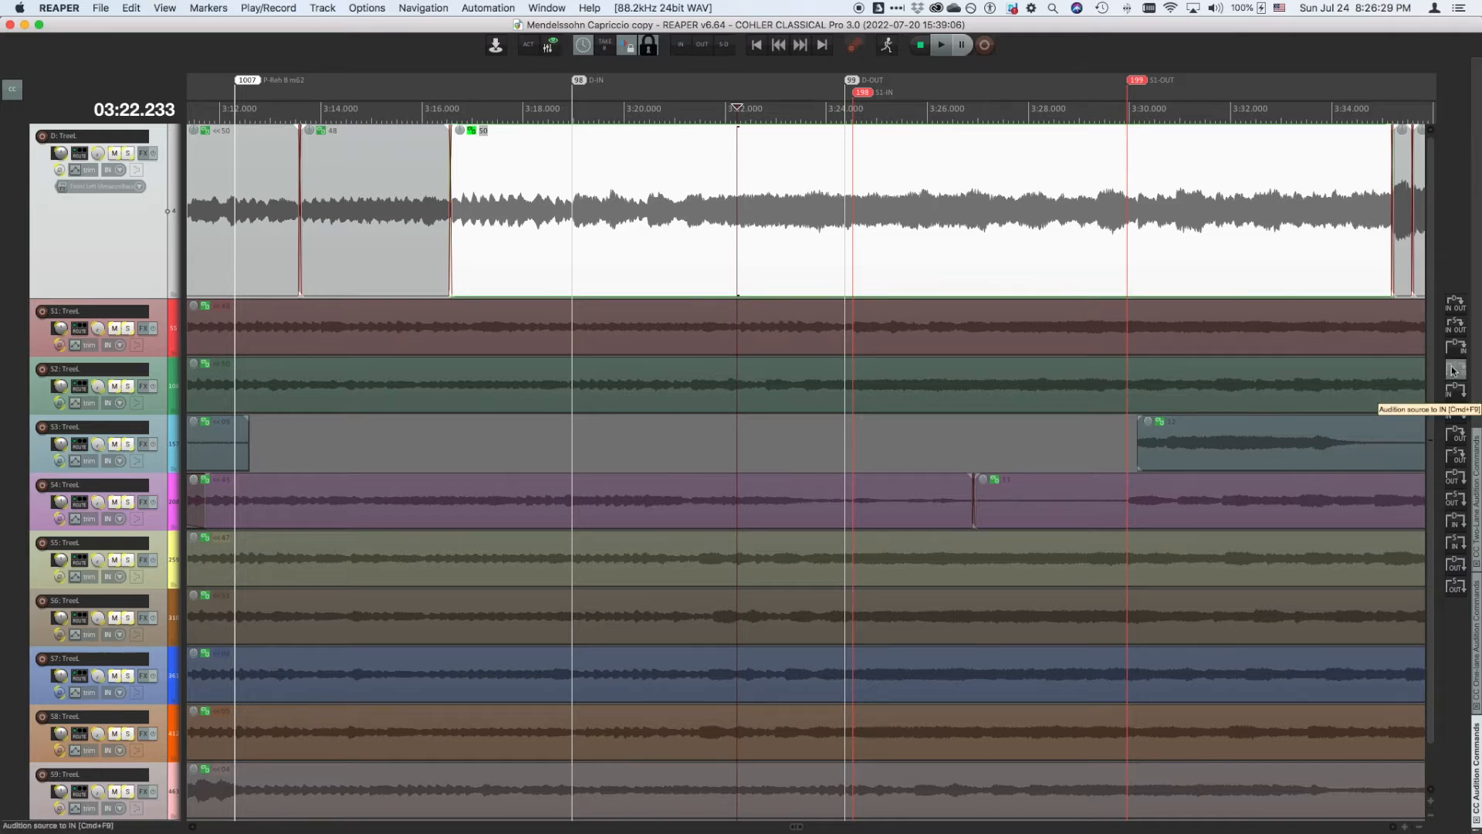
- Audition the source up to its IN marker, repeating the command several times
{"action": "left_click", "coordinate": [1453, 370]}
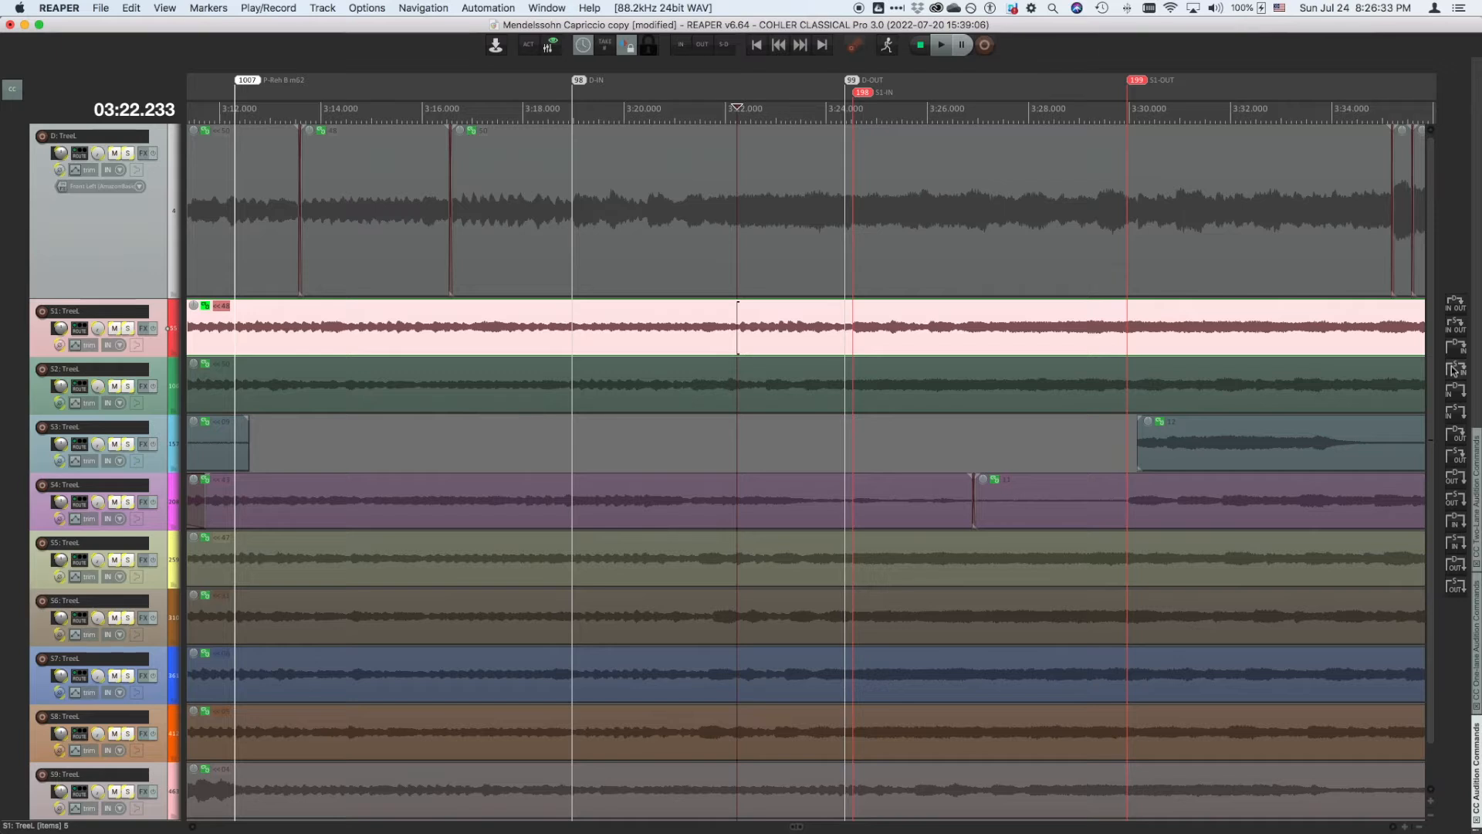
{"action": "left_click", "coordinate": [1454, 370]}
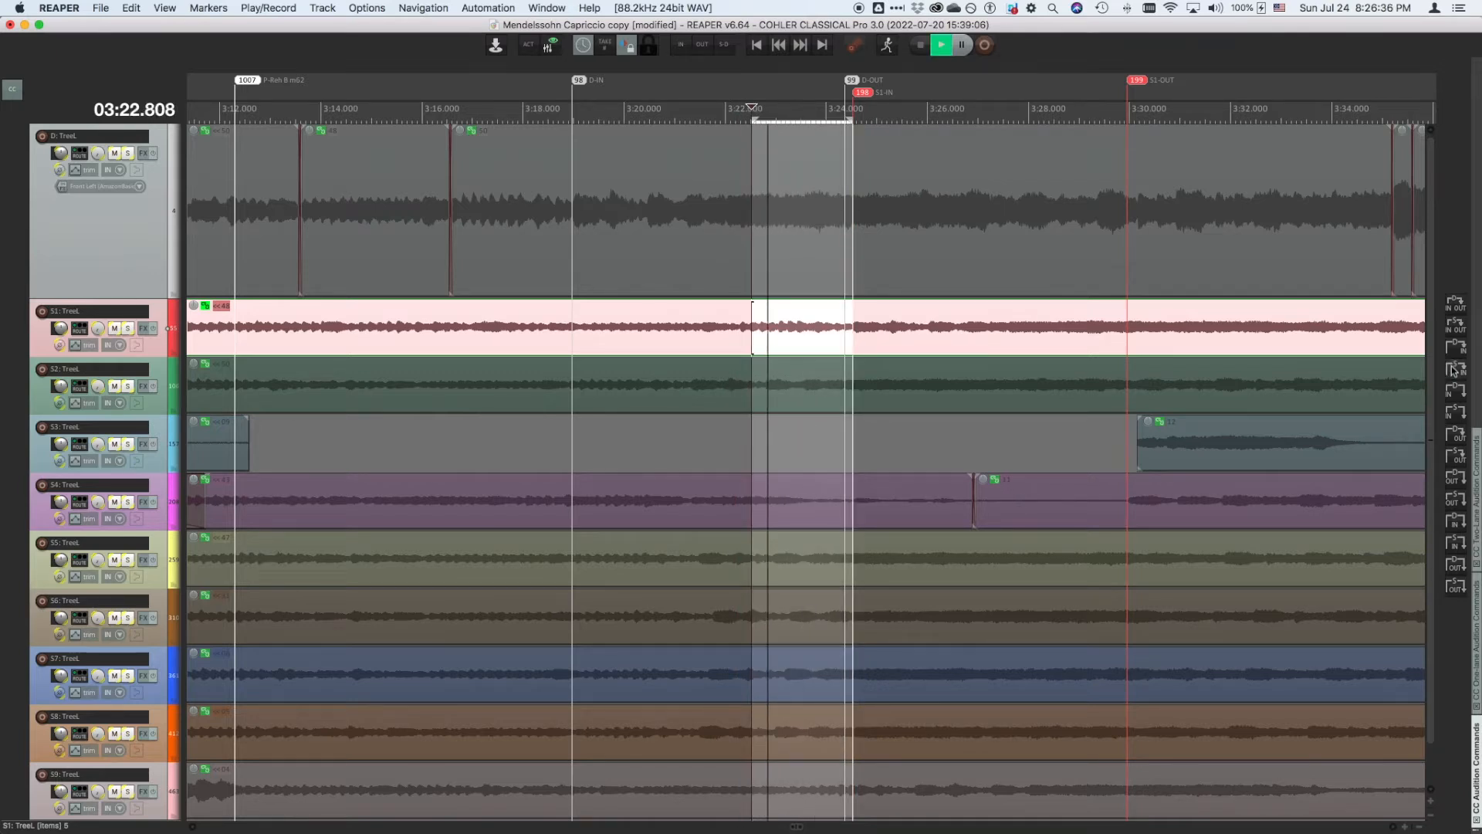
{"action": "left_click", "coordinate": [1454, 371]}
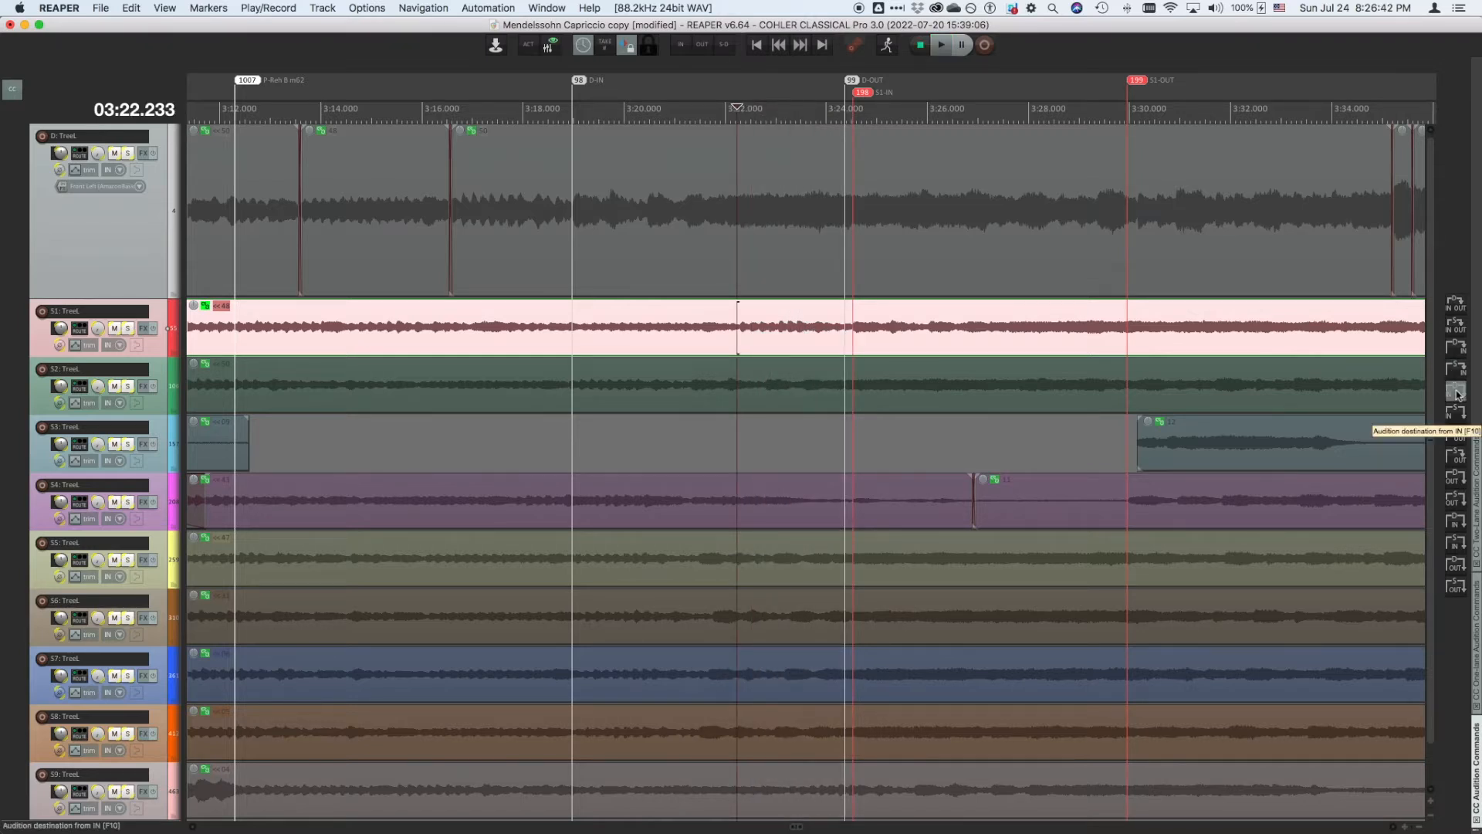
- Audition the destination and source starting from their IN markers and playing up to their OUT markers
{"action": "left_click", "coordinate": [1455, 393]}
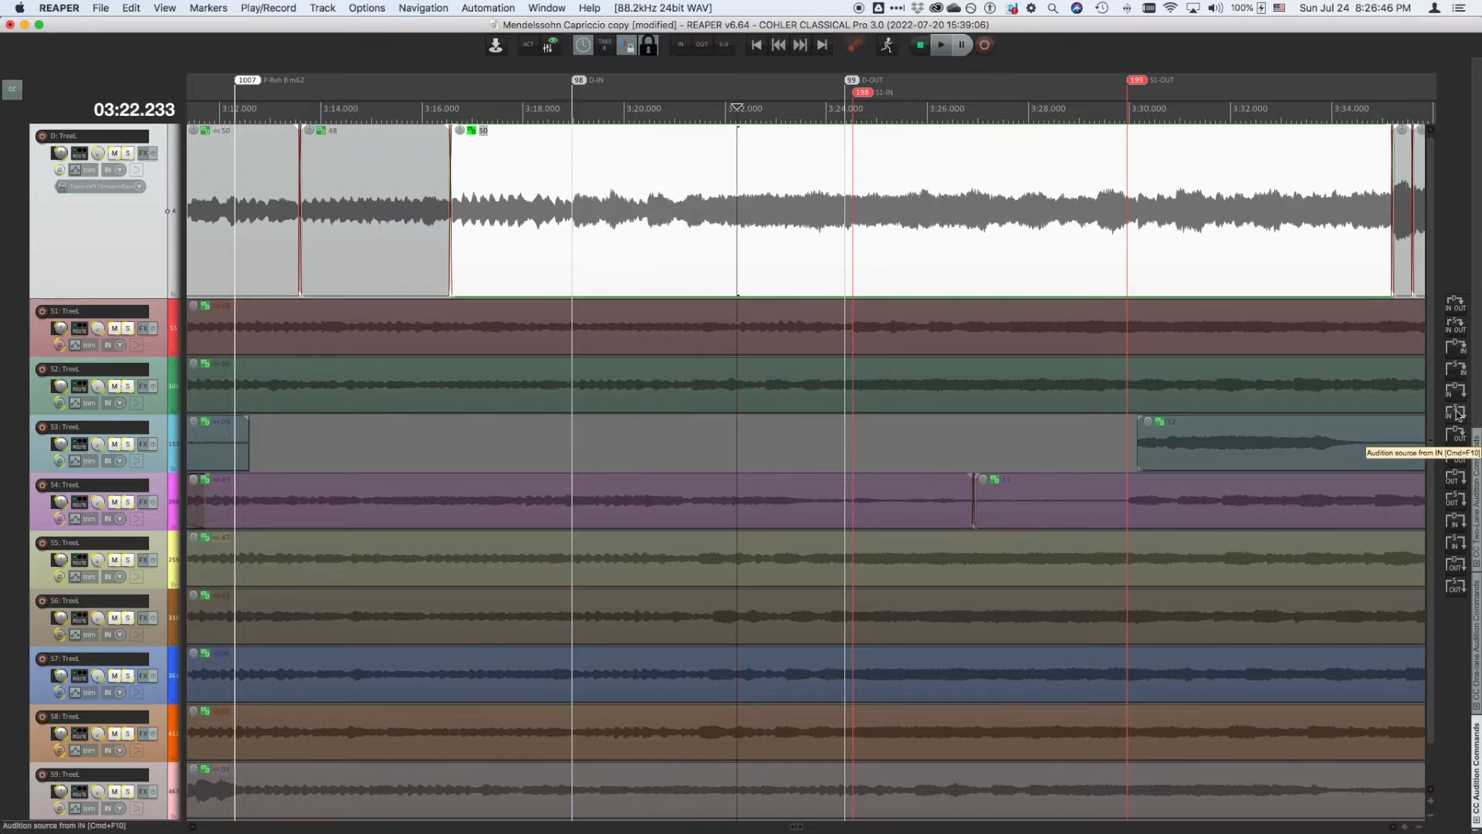
{"action": "left_click", "coordinate": [1456, 414]}
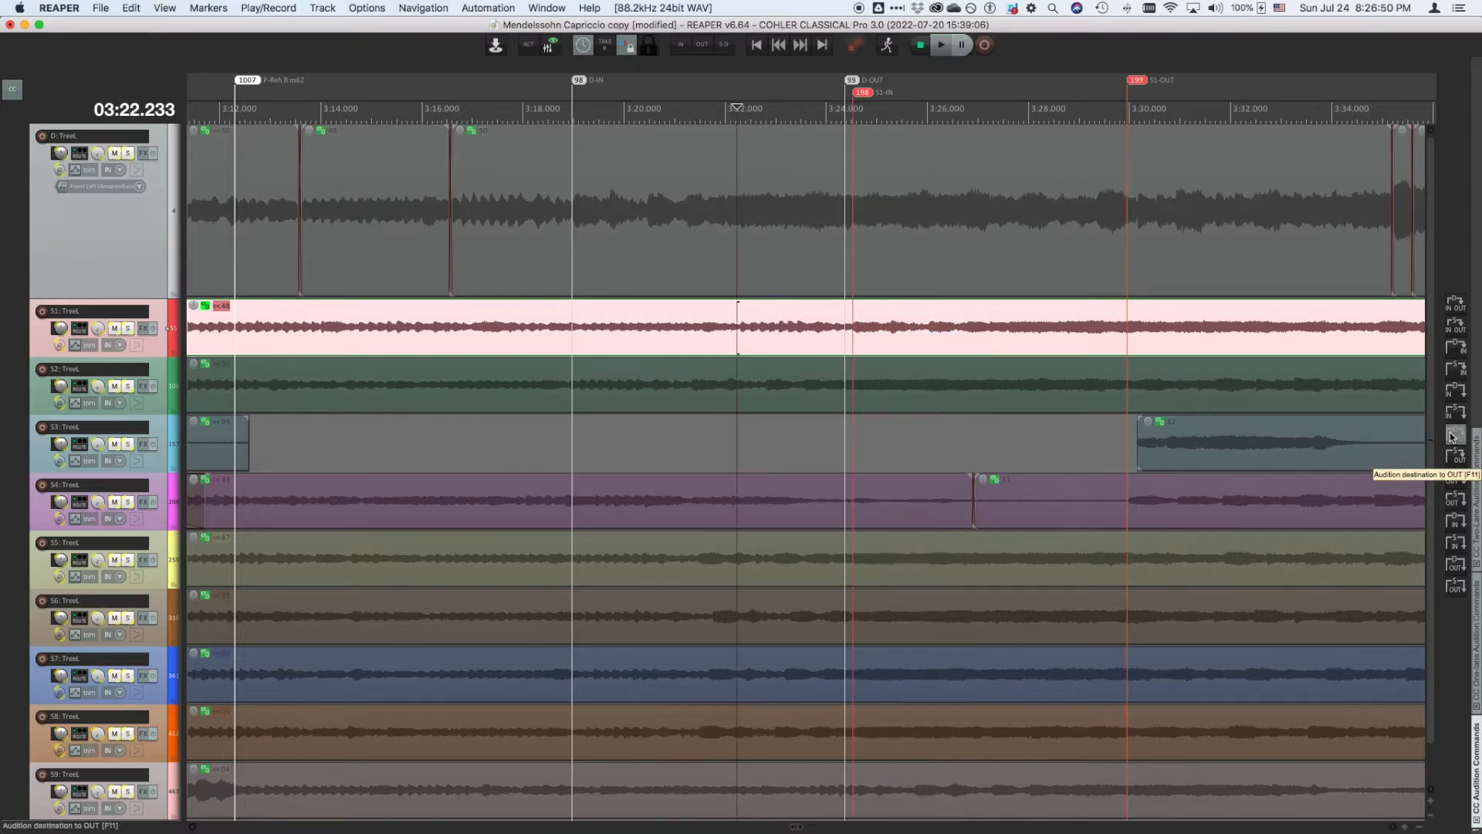
{"action": "left_click", "coordinate": [1452, 437]}
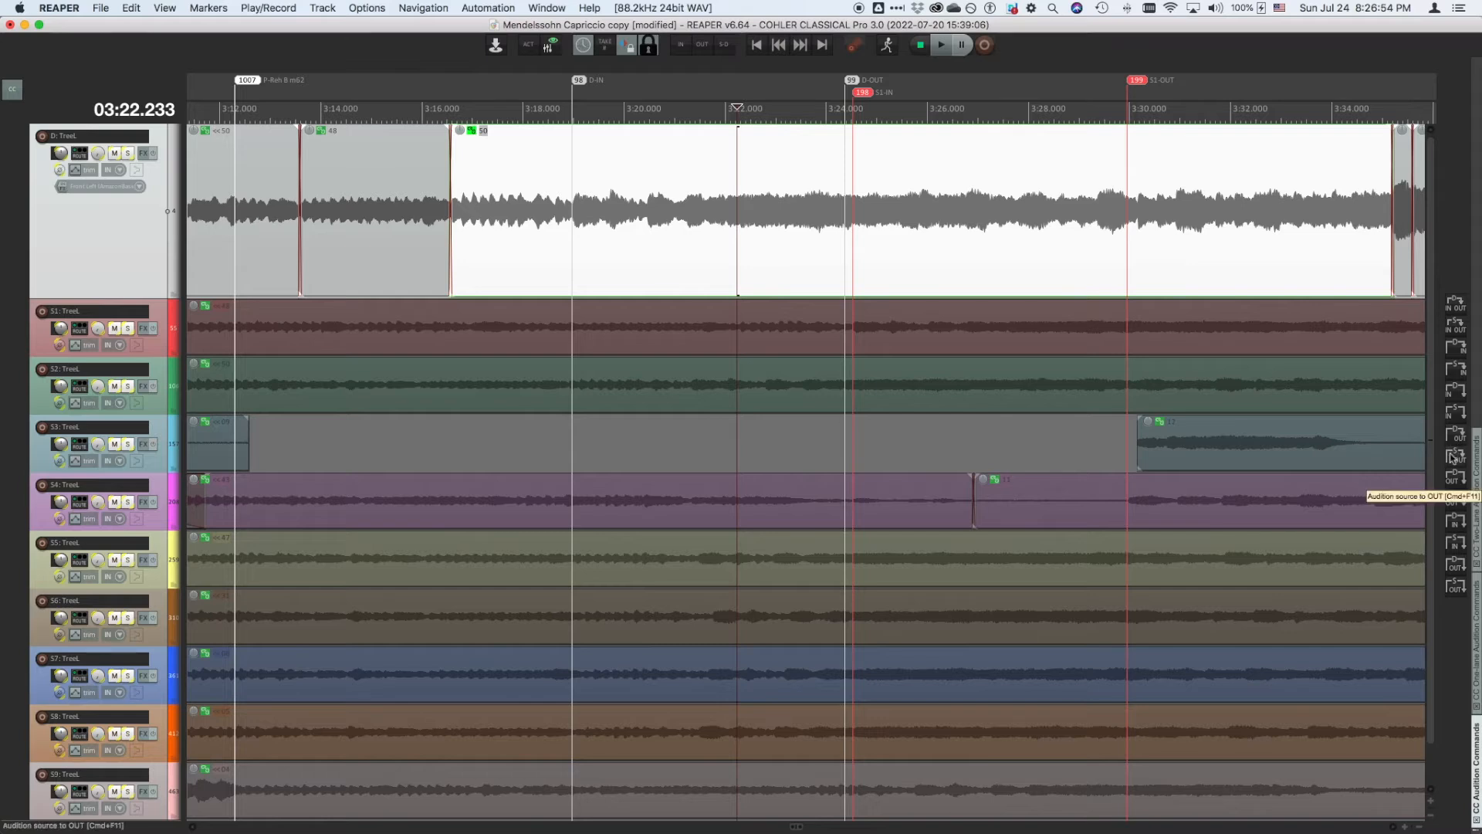
{"action": "left_click", "coordinate": [1453, 457]}
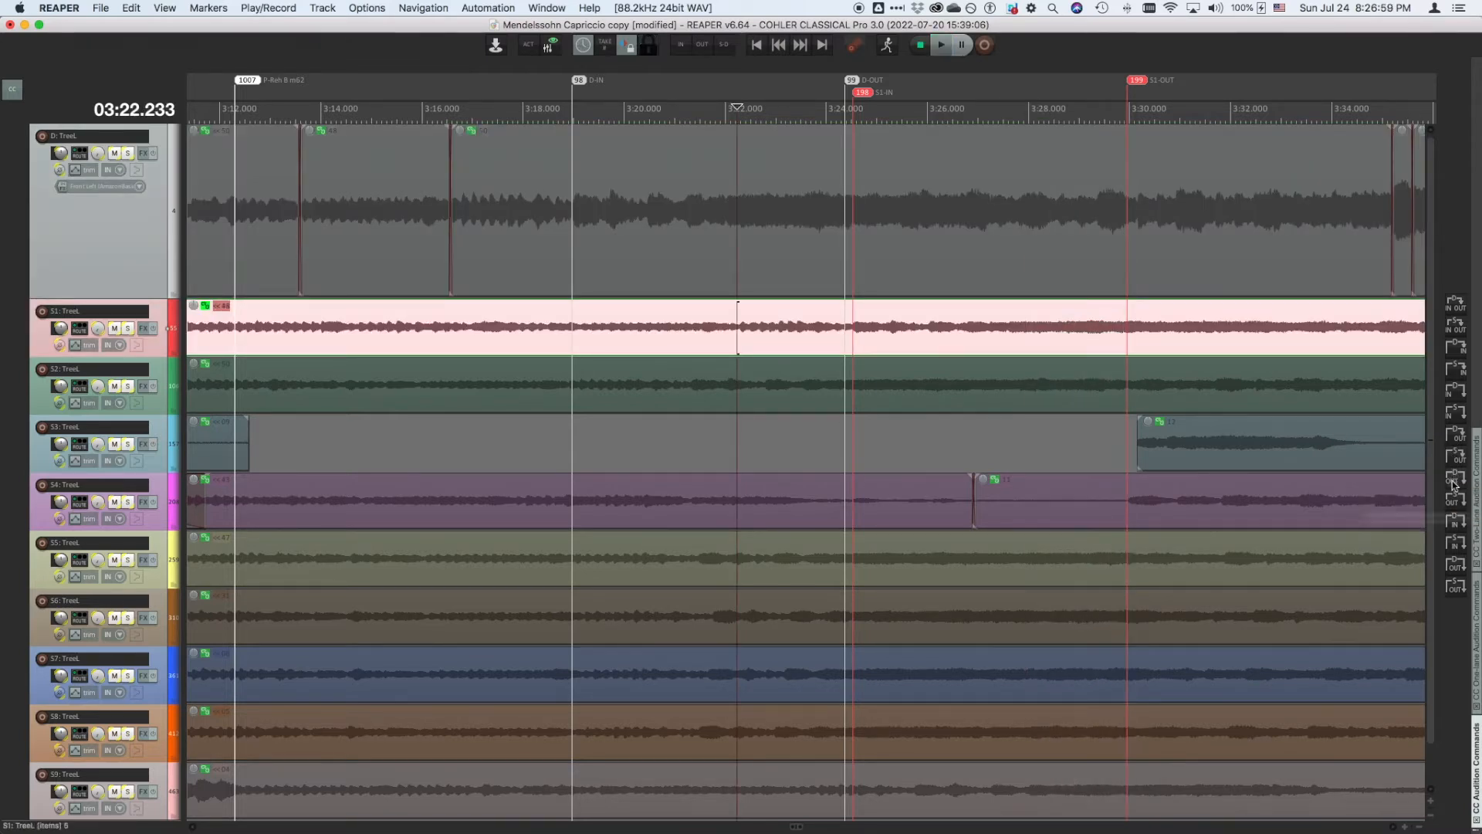
- Audition the destination and source starting from their OUT markers and playing around their IN markers
{"action": "left_click", "coordinate": [1454, 480]}
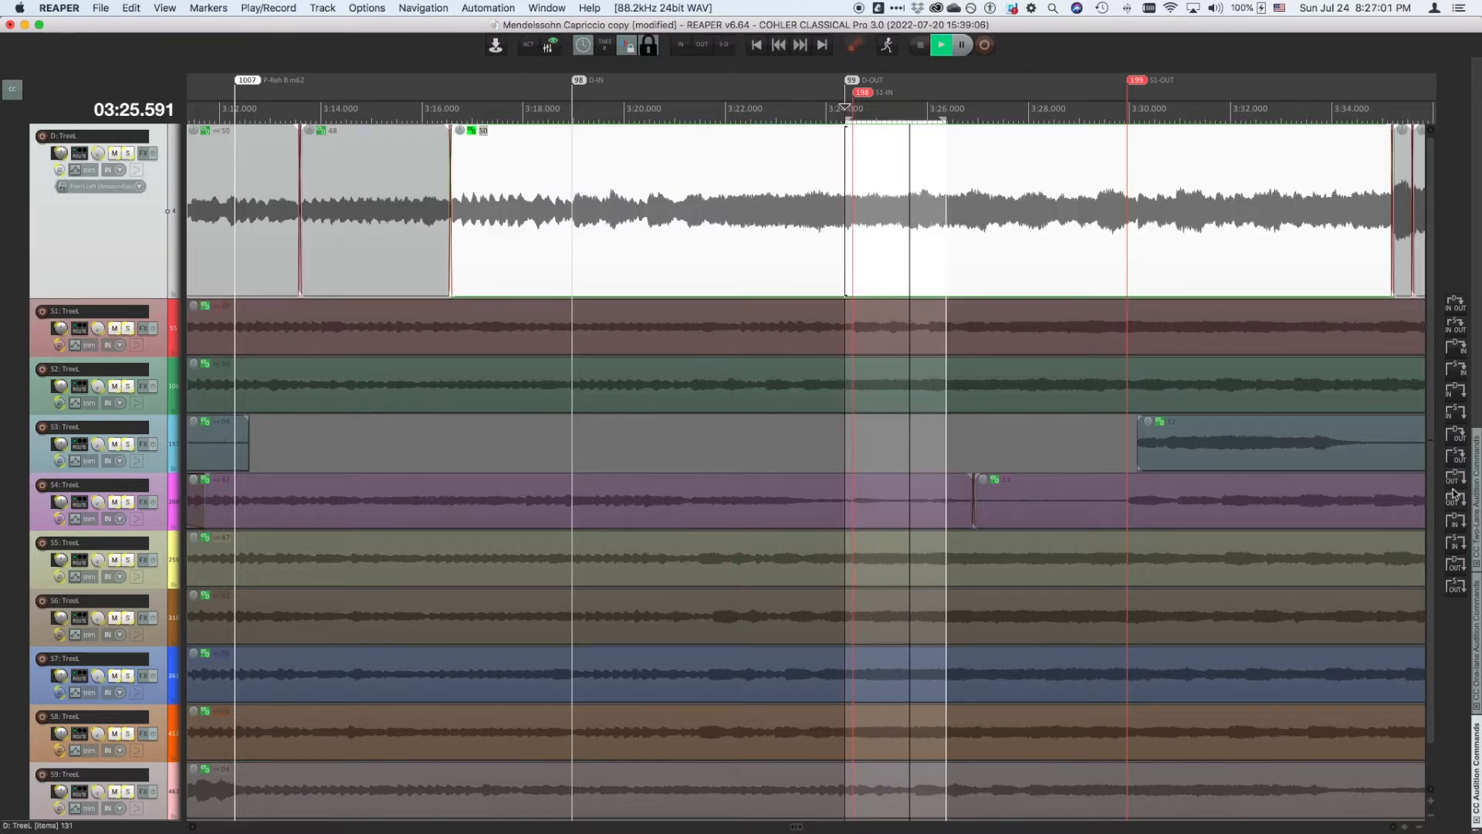
{"action": "left_click", "coordinate": [1455, 507]}
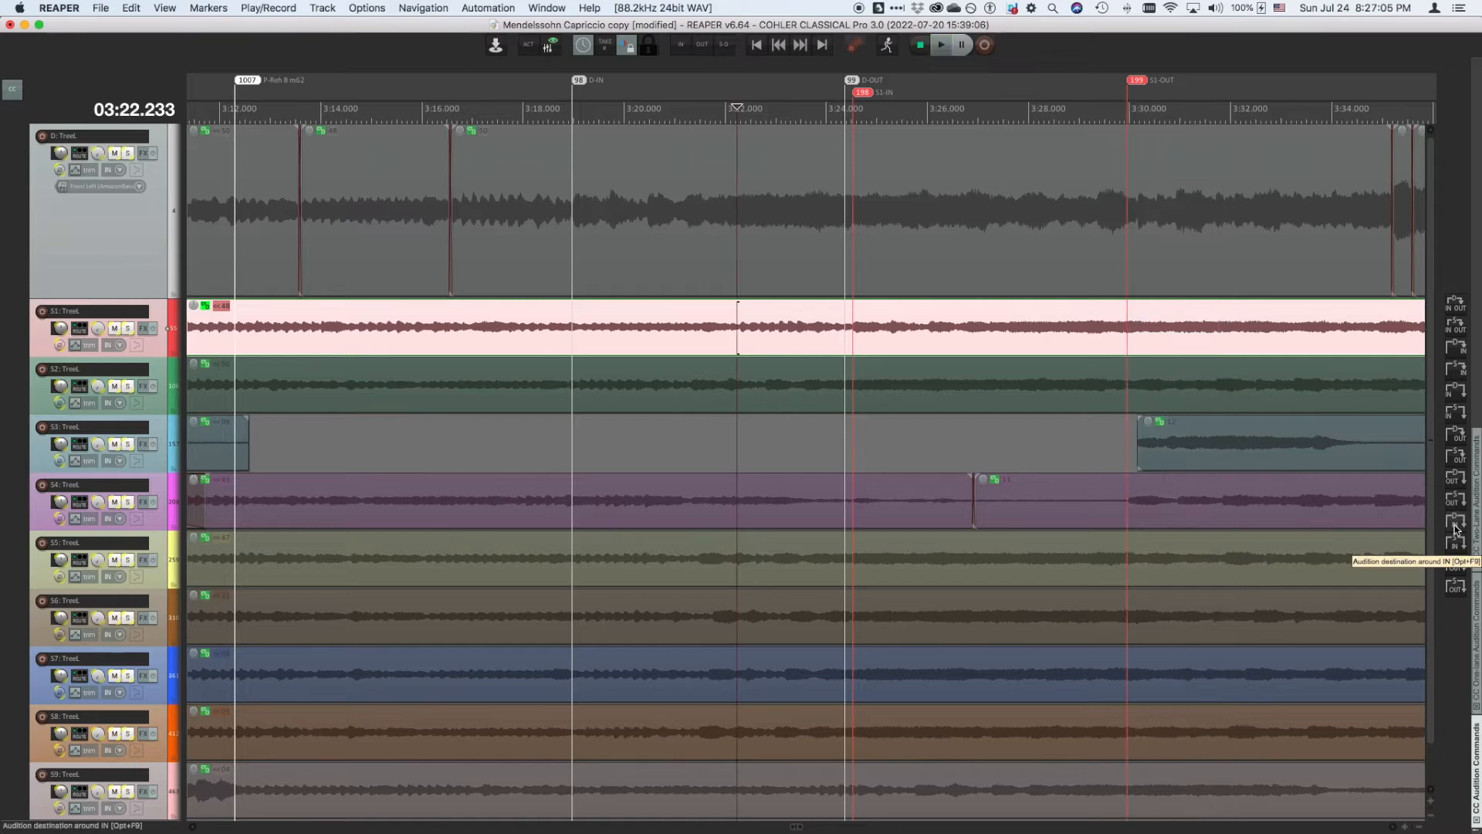
{"action": "left_click", "coordinate": [1456, 528]}
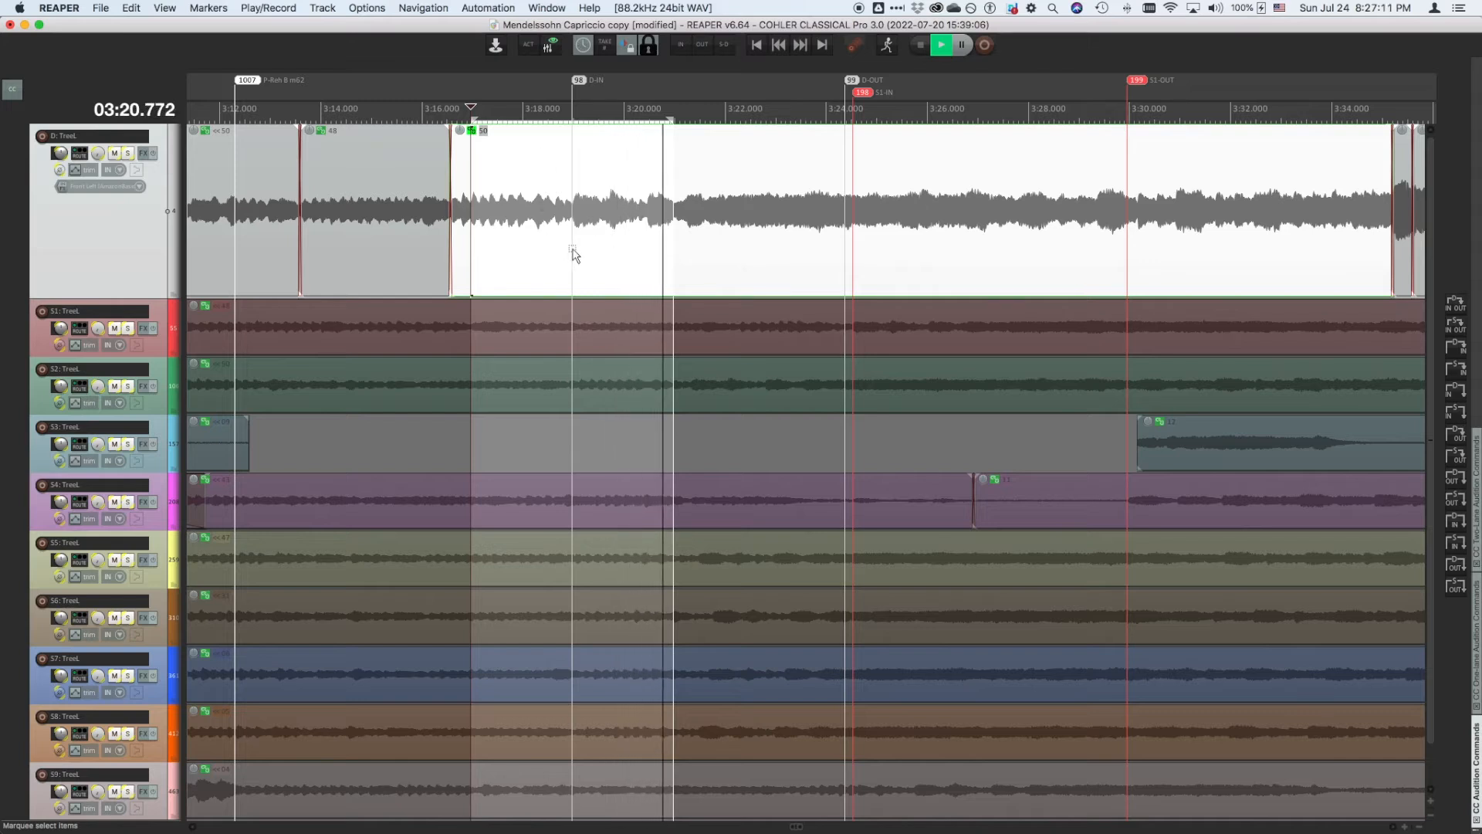
{"action": "left_click", "coordinate": [1457, 548]}
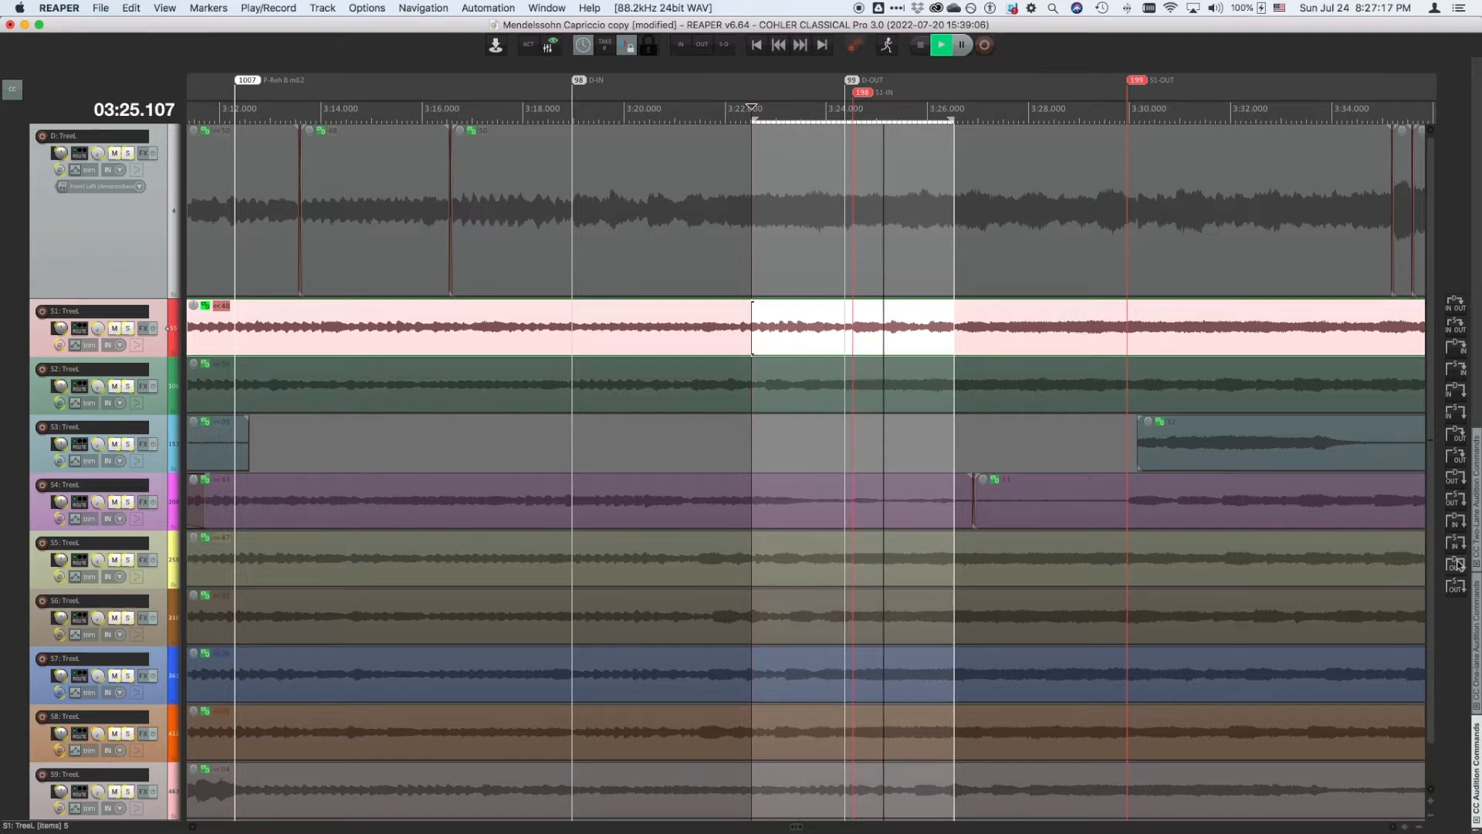
- Audition the destination and source around their OUT markers, then save the project
{"action": "left_click", "coordinate": [1458, 566]}
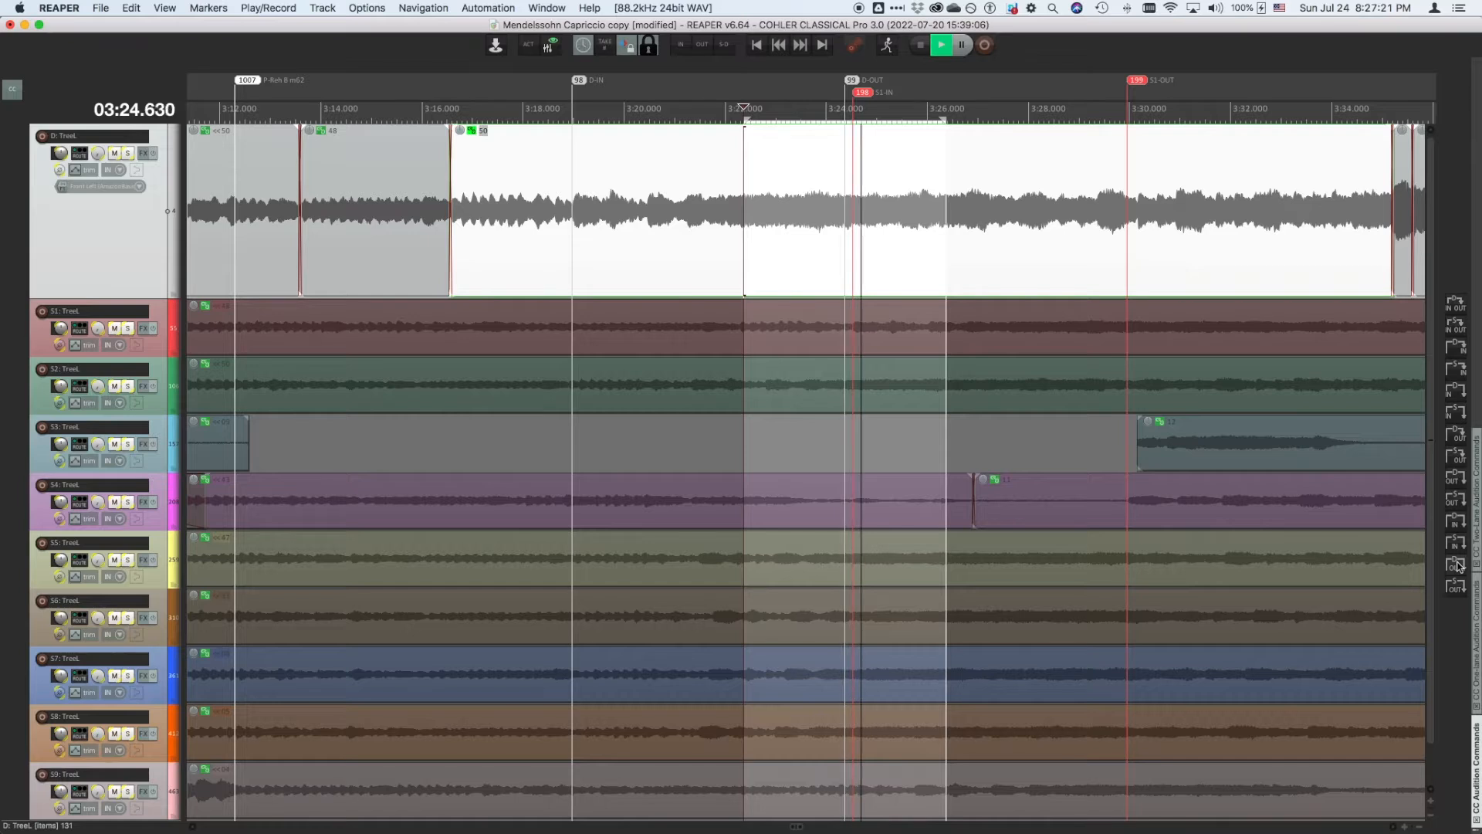
{"action": "left_click", "coordinate": [1457, 587]}
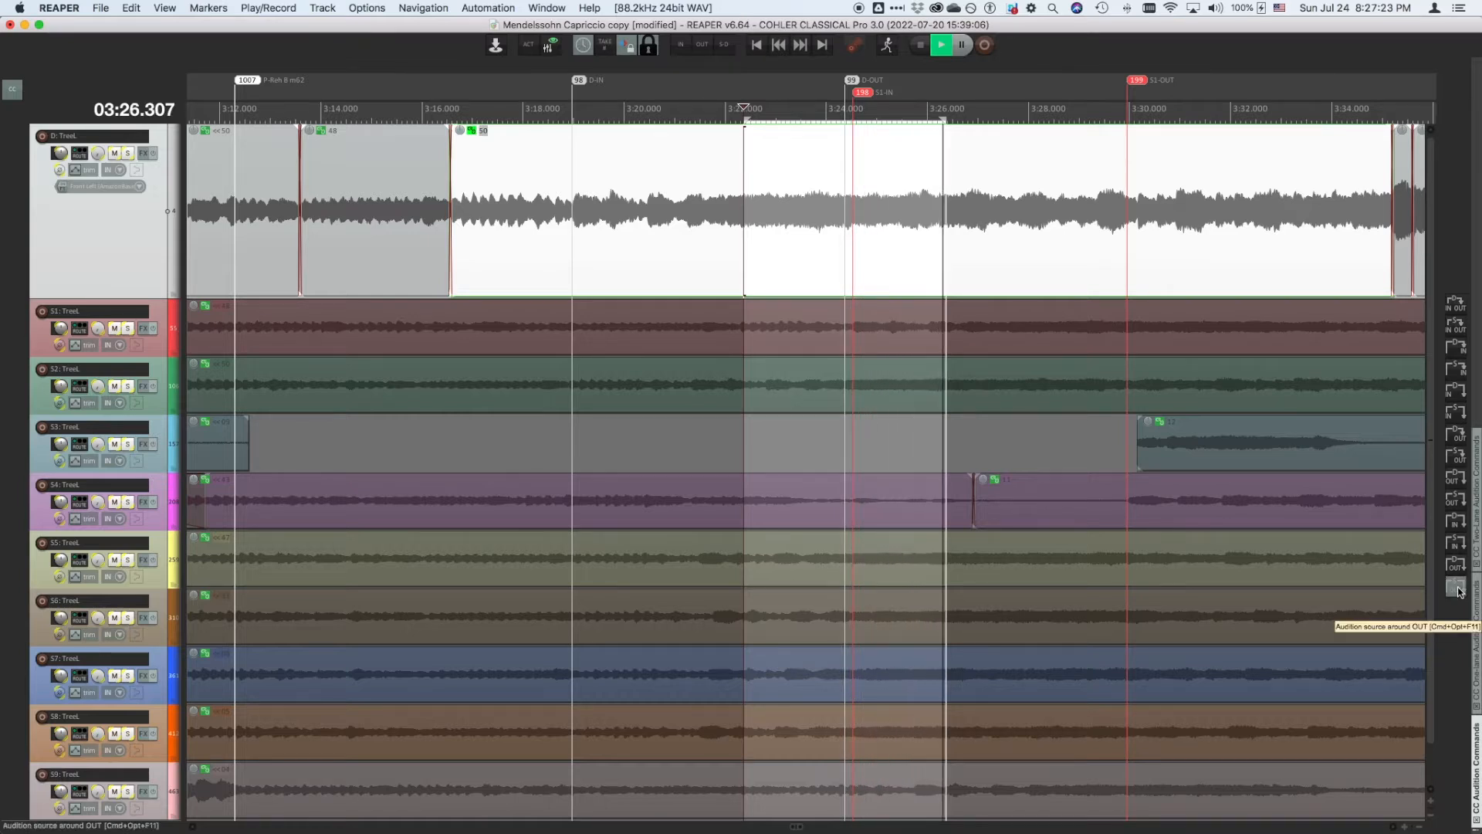
{"action": "left_click", "coordinate": [1457, 588]}
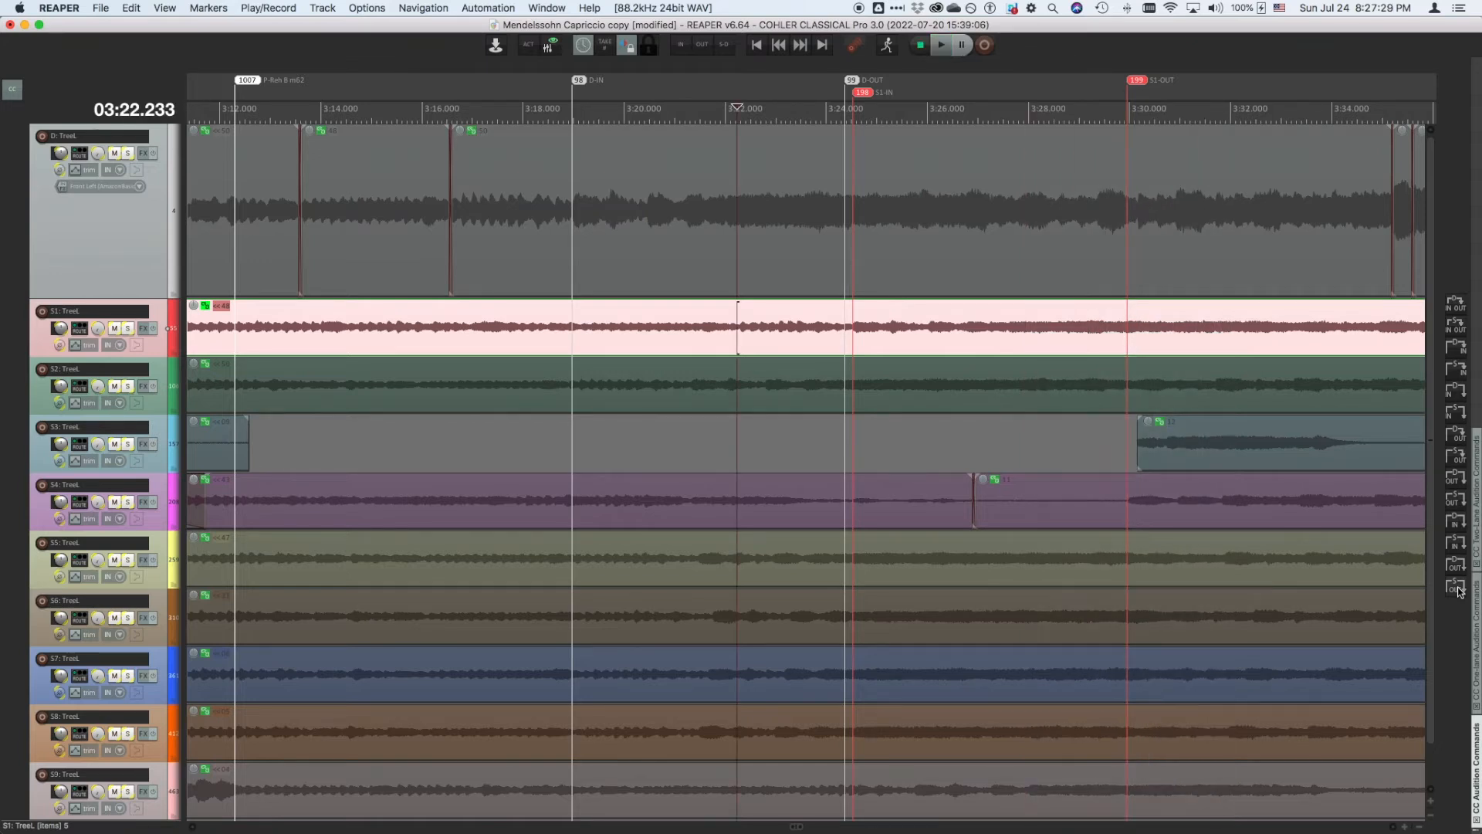
{"action": "key", "text": "super+s"}
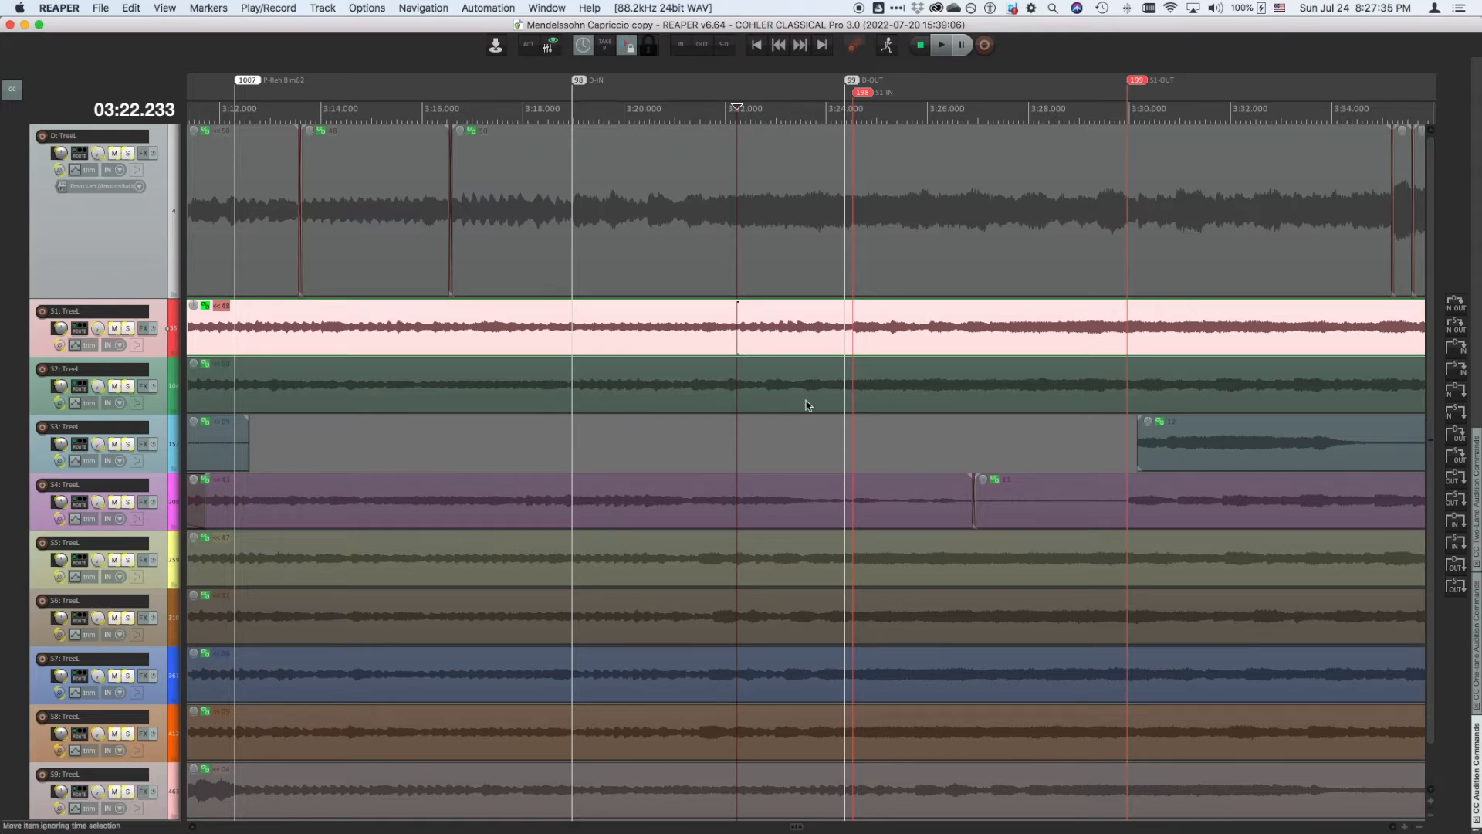
- Open the crossfade at the edit point near 3:16 on the destination track in the one-lane crossfade view
{"action": "left_click", "coordinate": [473, 219]}
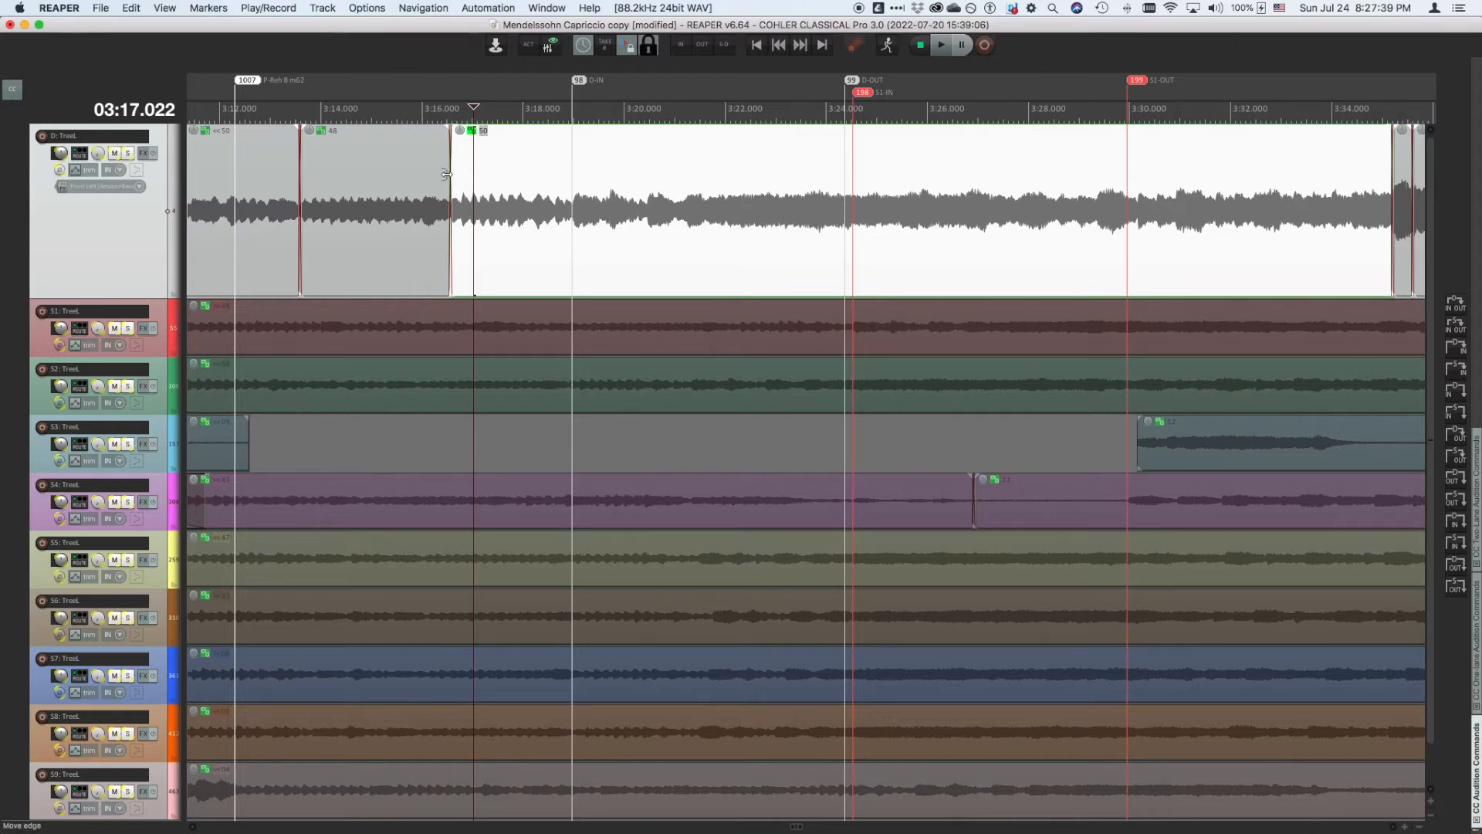
{"action": "double_click", "coordinate": [447, 174]}
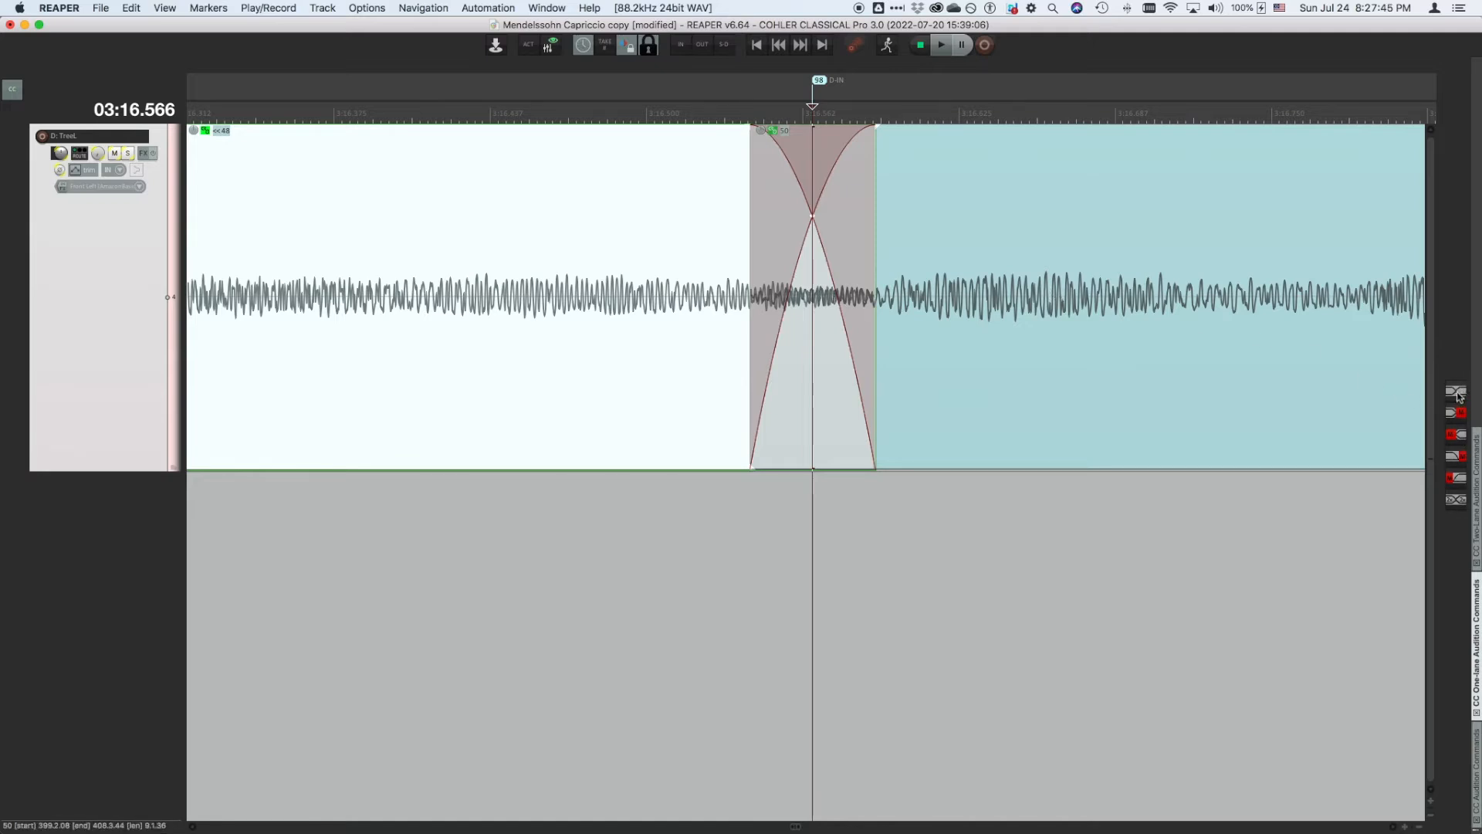
{"action": "scroll", "coordinate": [853, 380], "scroll_direction": "down", "scroll_amount": 5}
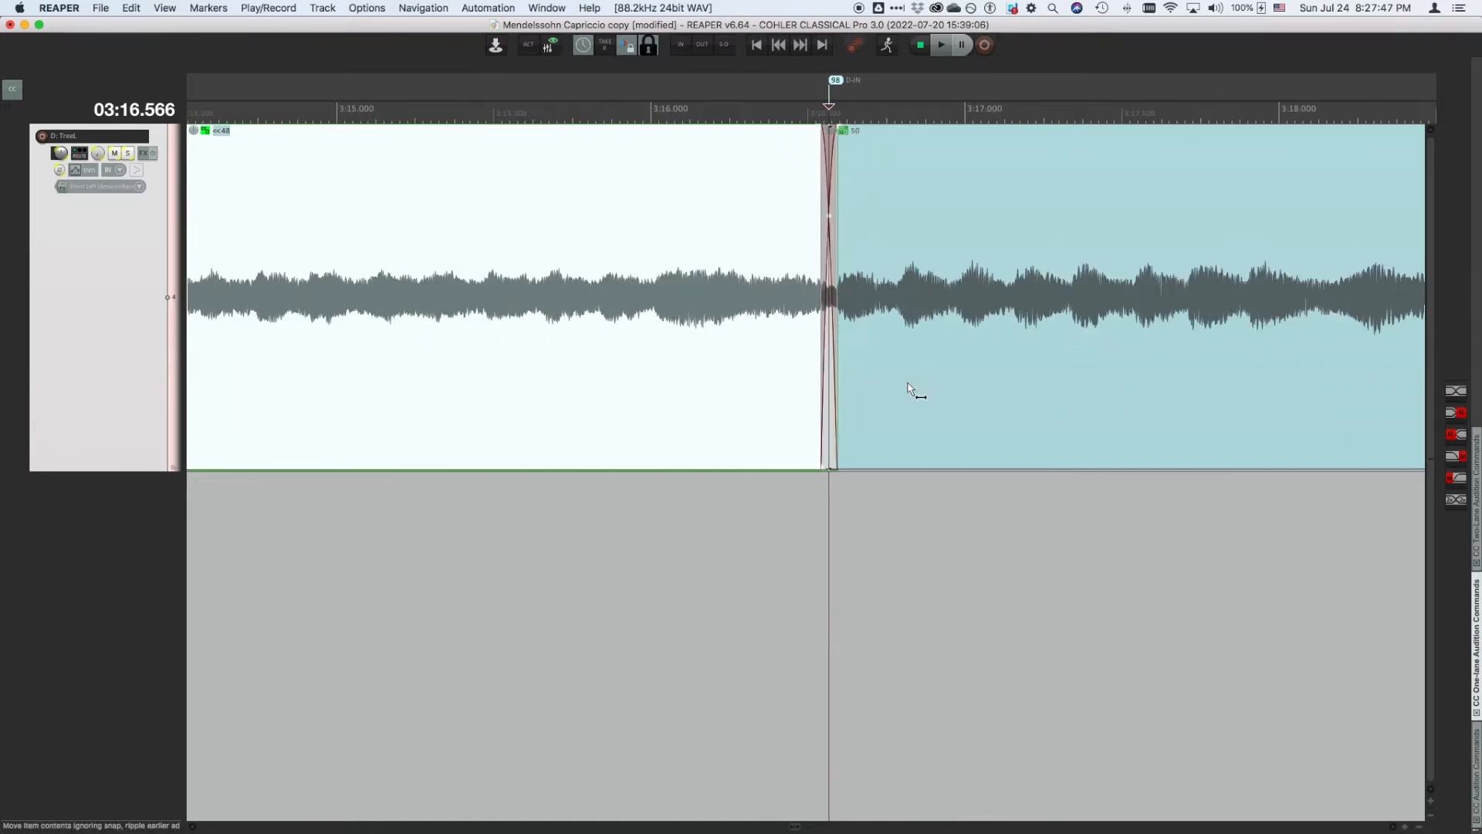
- Audition the crossfade edit, including the preroll-to-IN and IN-to-postroll audition commands
{"action": "left_click", "coordinate": [1454, 394]}
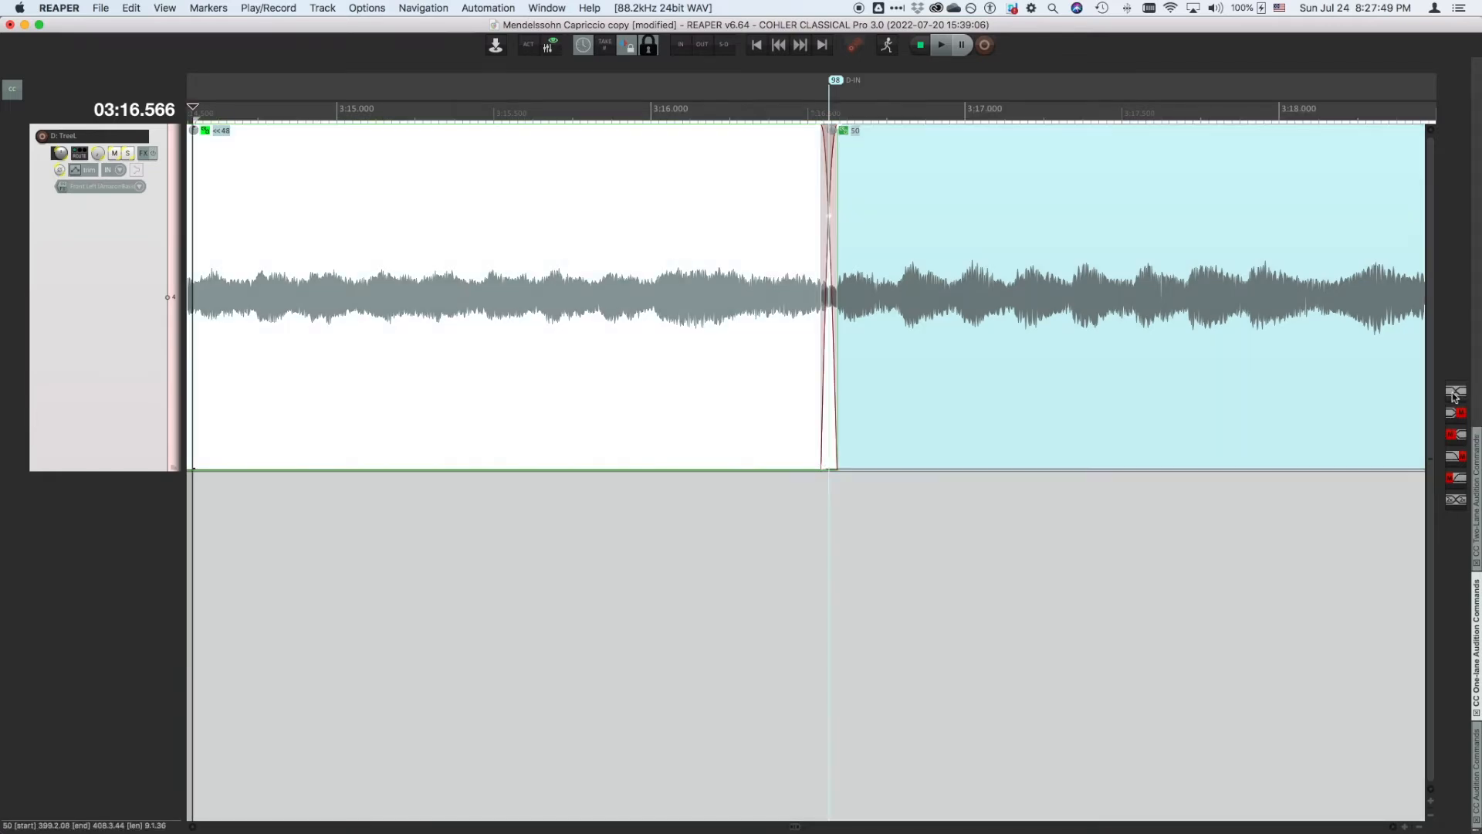
{"action": "scroll", "coordinate": [1131, 376], "scroll_direction": "down", "scroll_amount": 5}
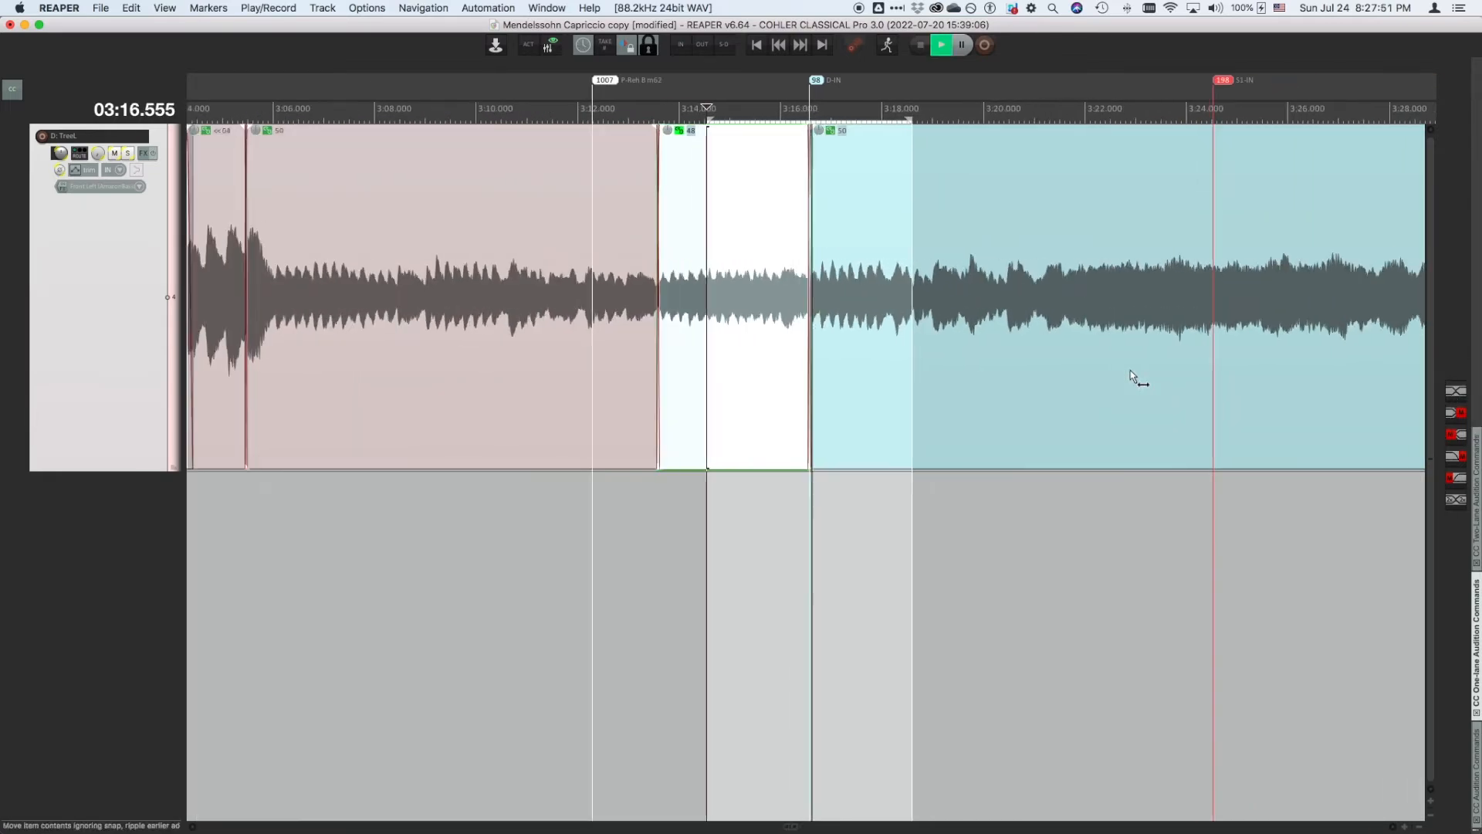
{"action": "scroll", "coordinate": [1131, 376], "scroll_direction": "up", "scroll_amount": 1}
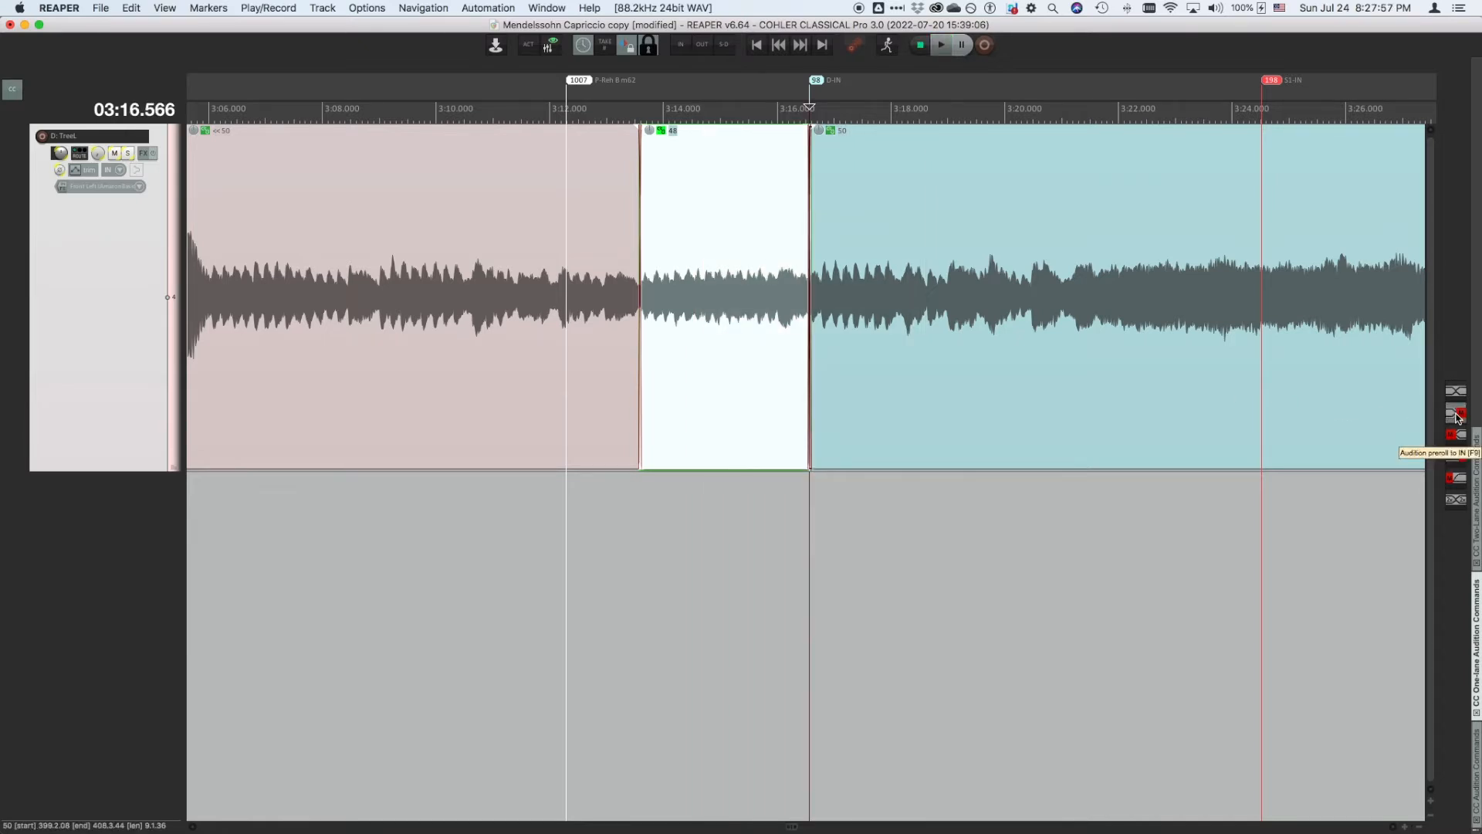
{"action": "left_click", "coordinate": [1458, 417]}
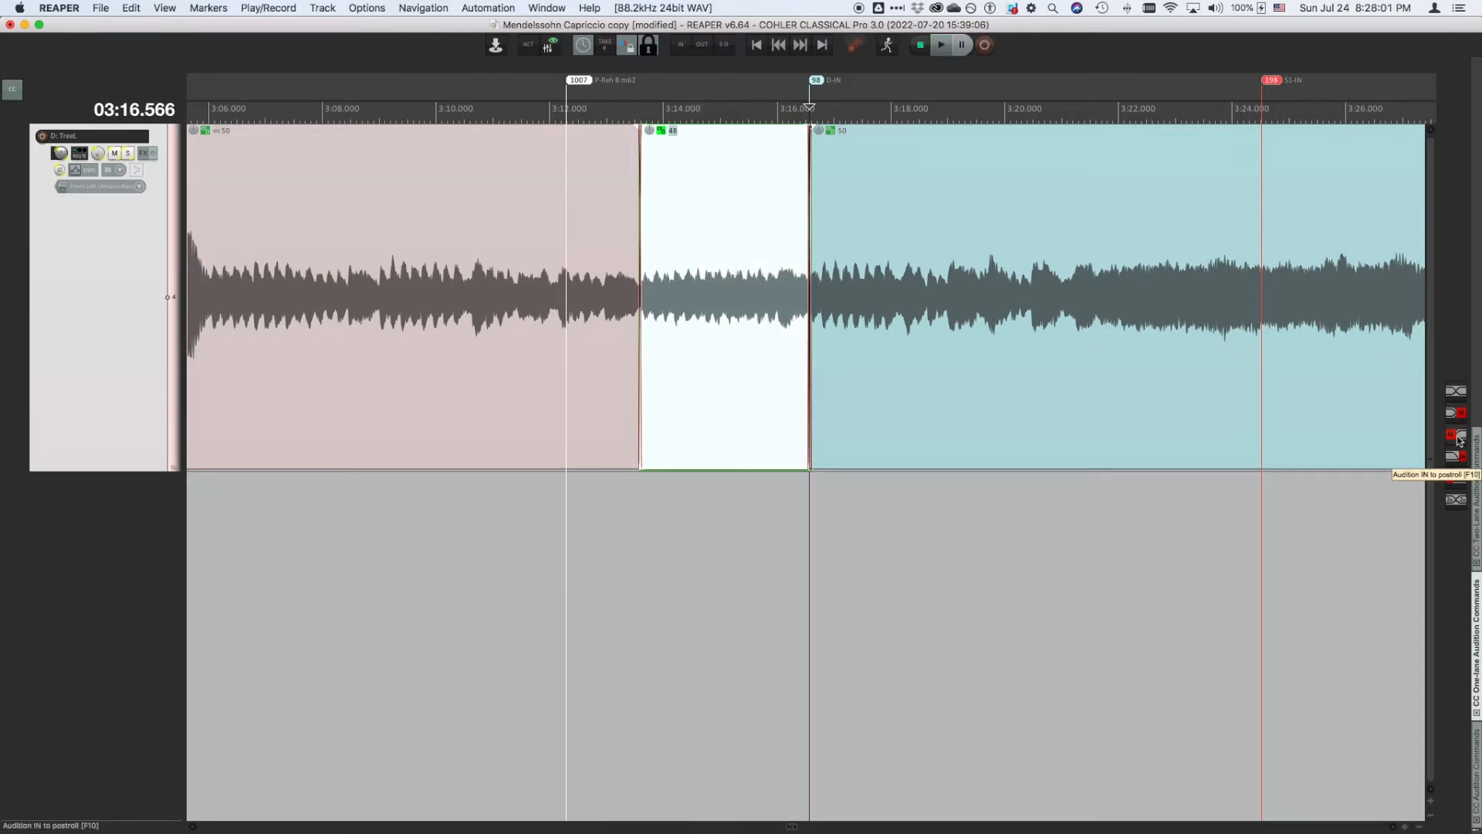
{"action": "left_click", "coordinate": [1459, 437]}
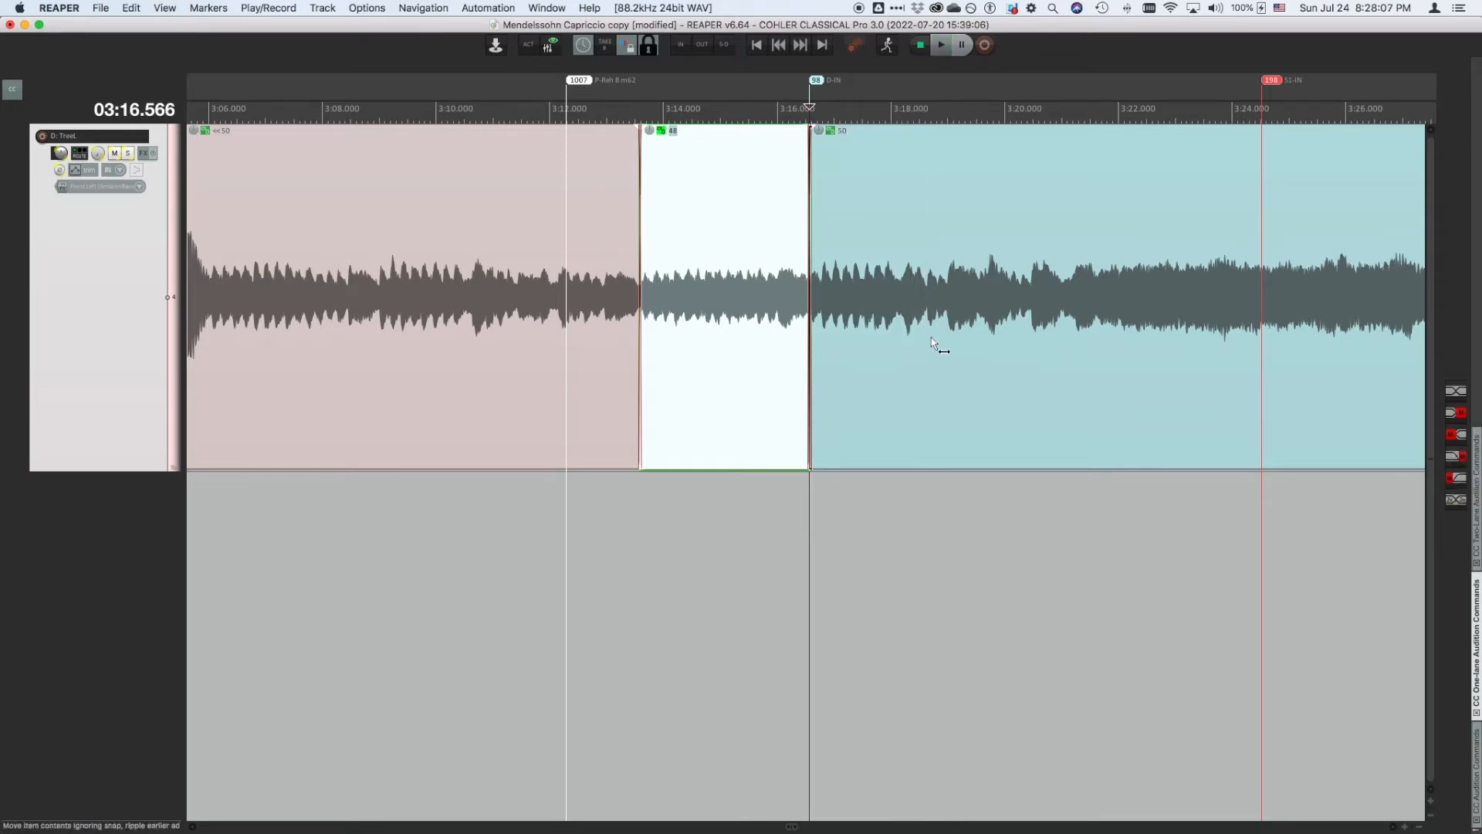
- Zoom into the crossfade and audition it from preroll to the fade-out and from the fade-in to postroll
{"action": "scroll", "coordinate": [932, 341], "scroll_direction": "up", "scroll_amount": 8}
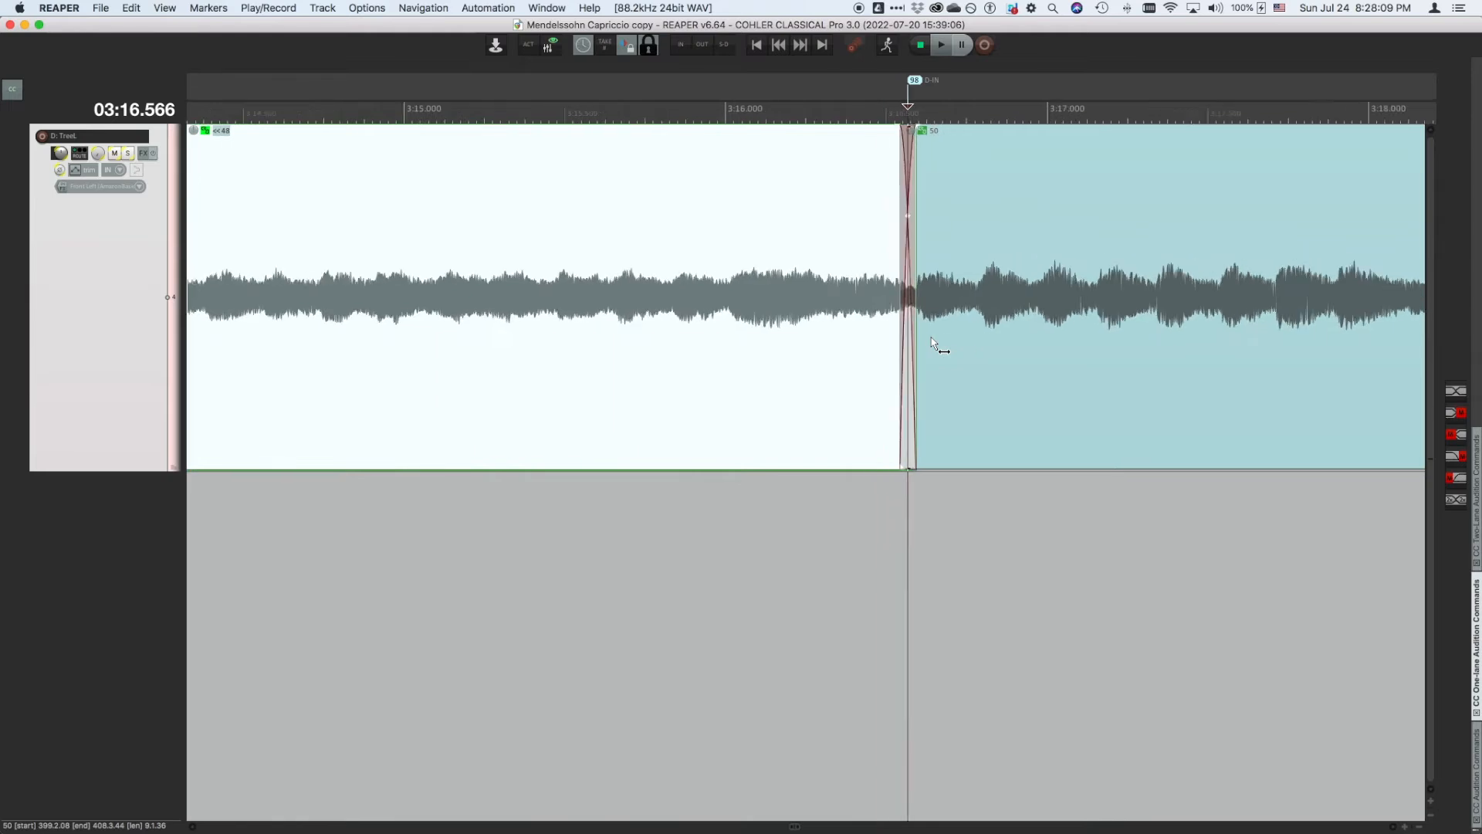
{"action": "scroll", "coordinate": [934, 343], "scroll_direction": "right", "scroll_amount": 5}
{"action": "scroll", "coordinate": [719, 228], "scroll_direction": "up", "scroll_amount": 2}
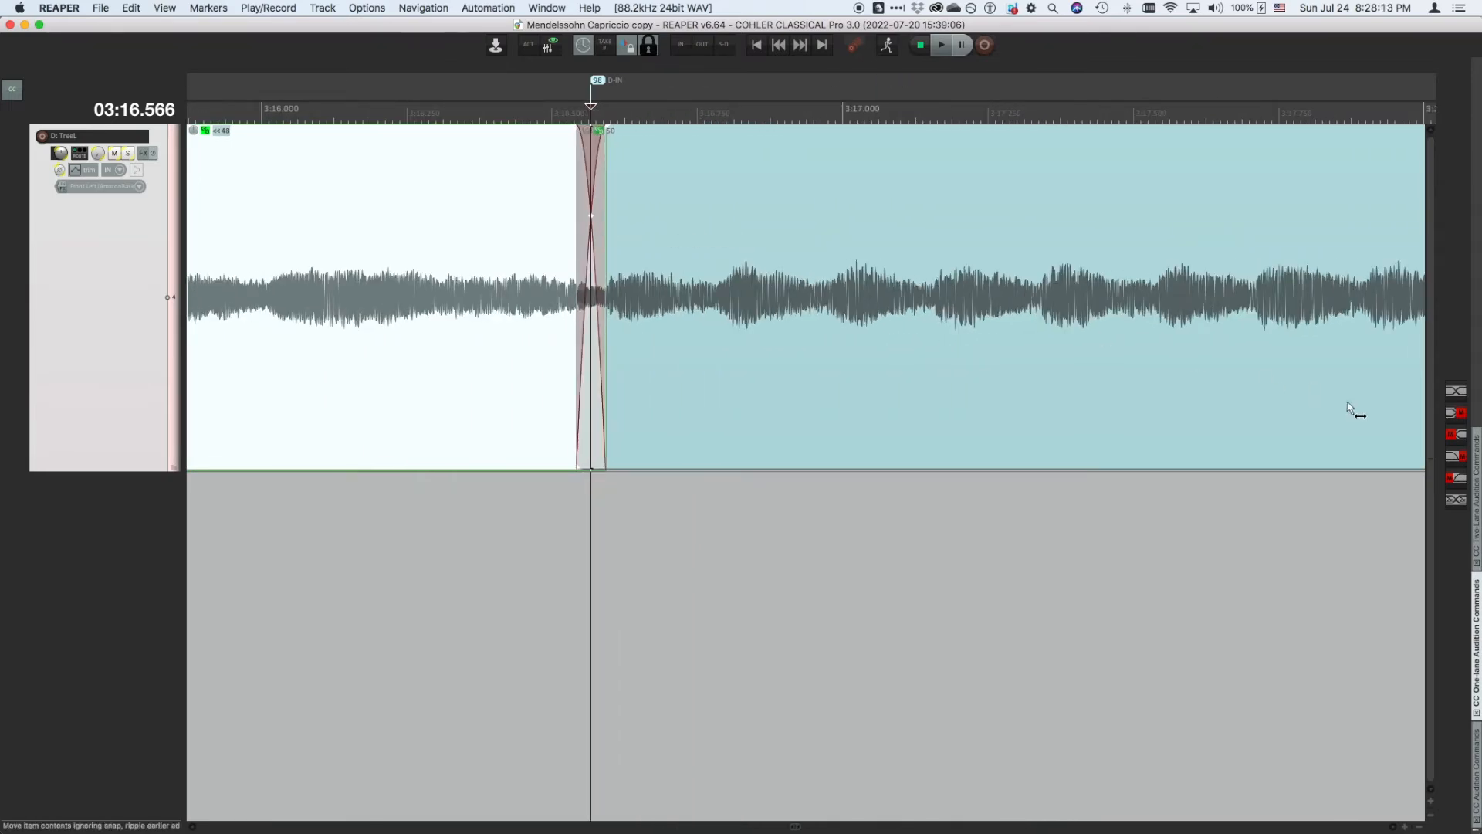
{"action": "left_click", "coordinate": [1461, 460]}
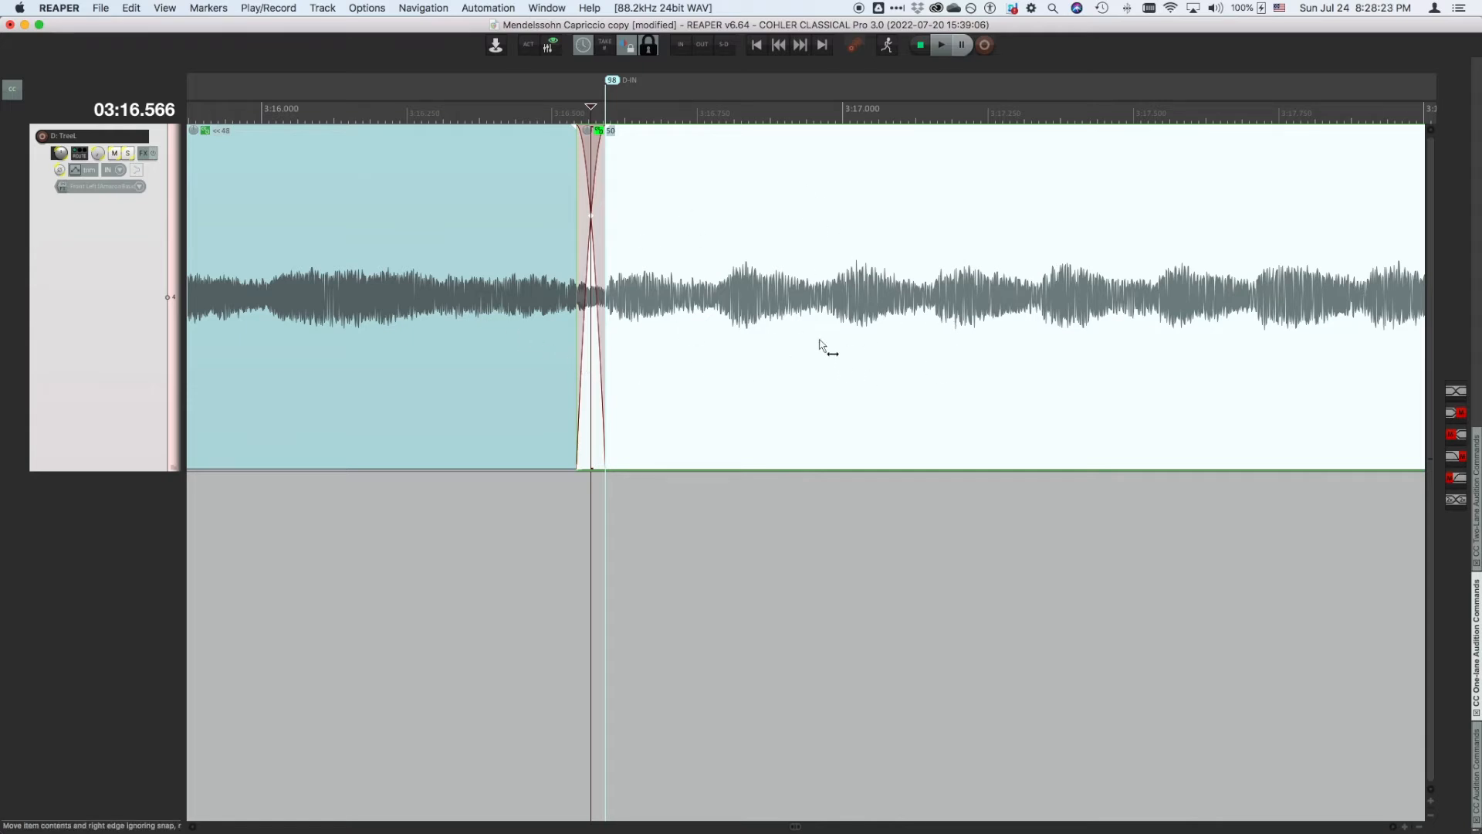
{"action": "left_click", "coordinate": [1455, 482]}
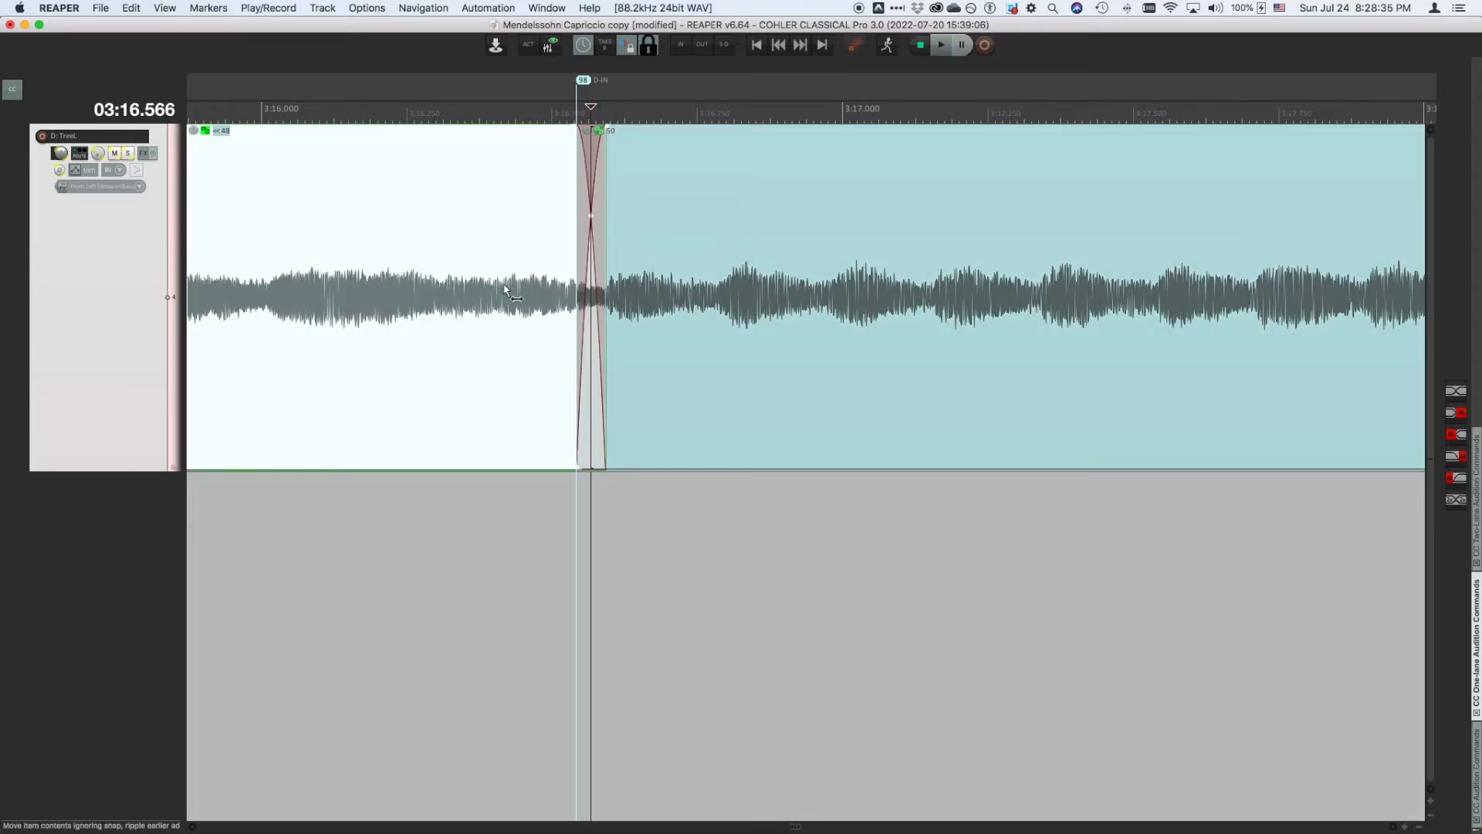
- Audition the edit point from double preroll to double postroll, and from preroll to postroll
{"action": "scroll", "coordinate": [907, 356], "scroll_direction": "down", "scroll_amount": 3}
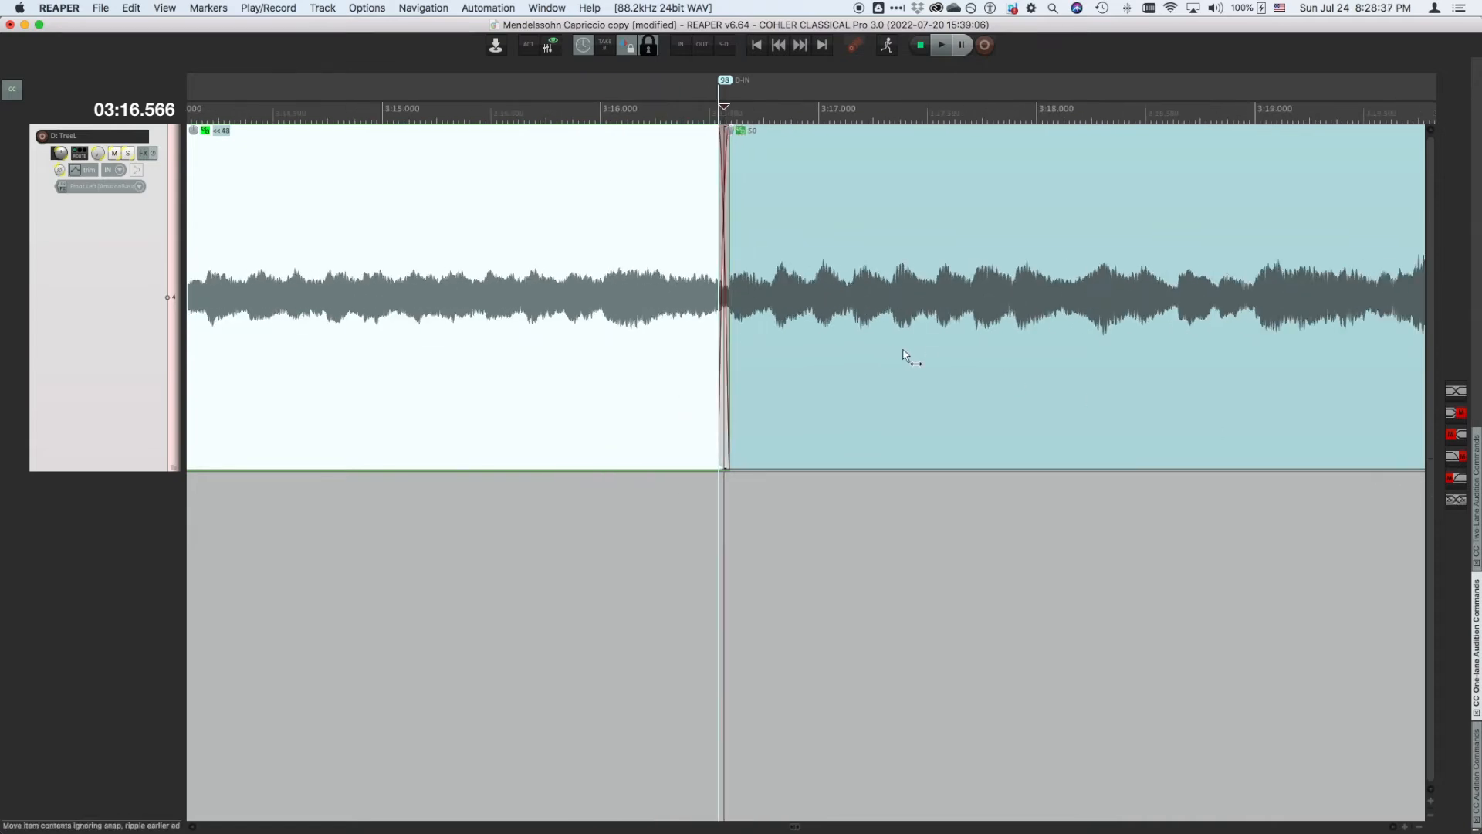
{"action": "scroll", "coordinate": [907, 357], "scroll_direction": "down", "scroll_amount": 8}
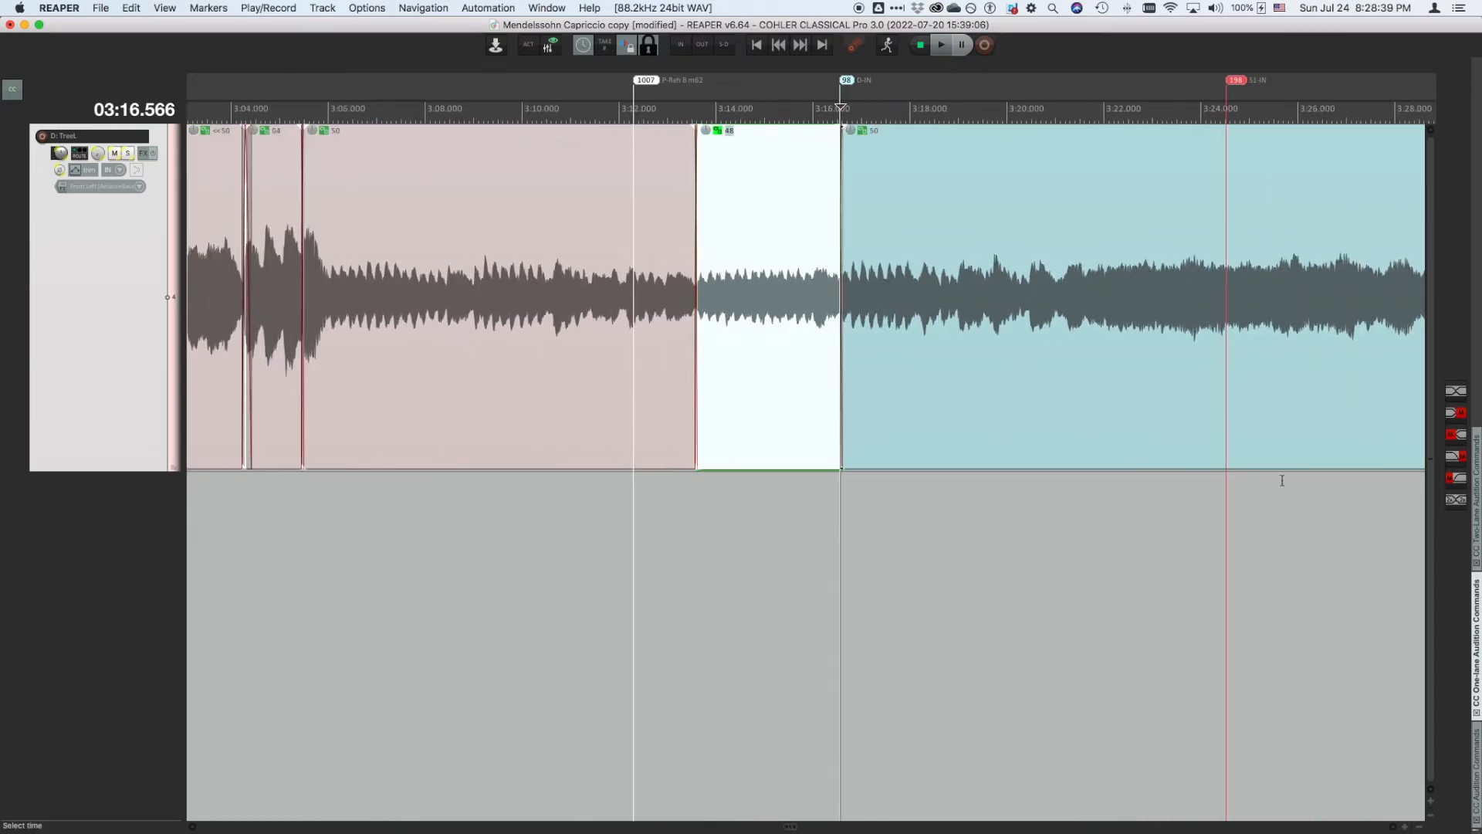
{"action": "left_click", "coordinate": [1460, 503]}
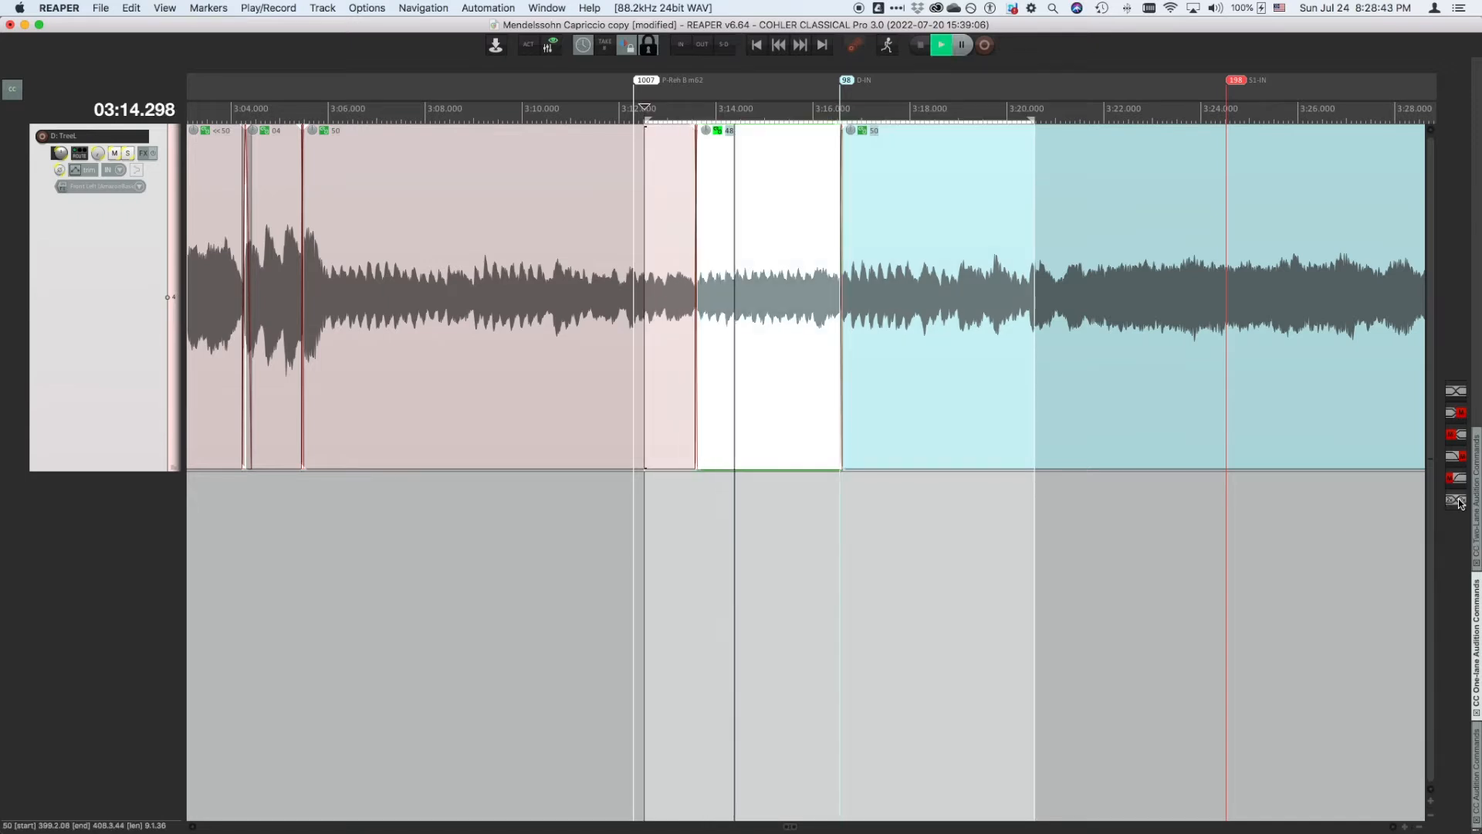
{"action": "left_click", "coordinate": [1460, 394]}
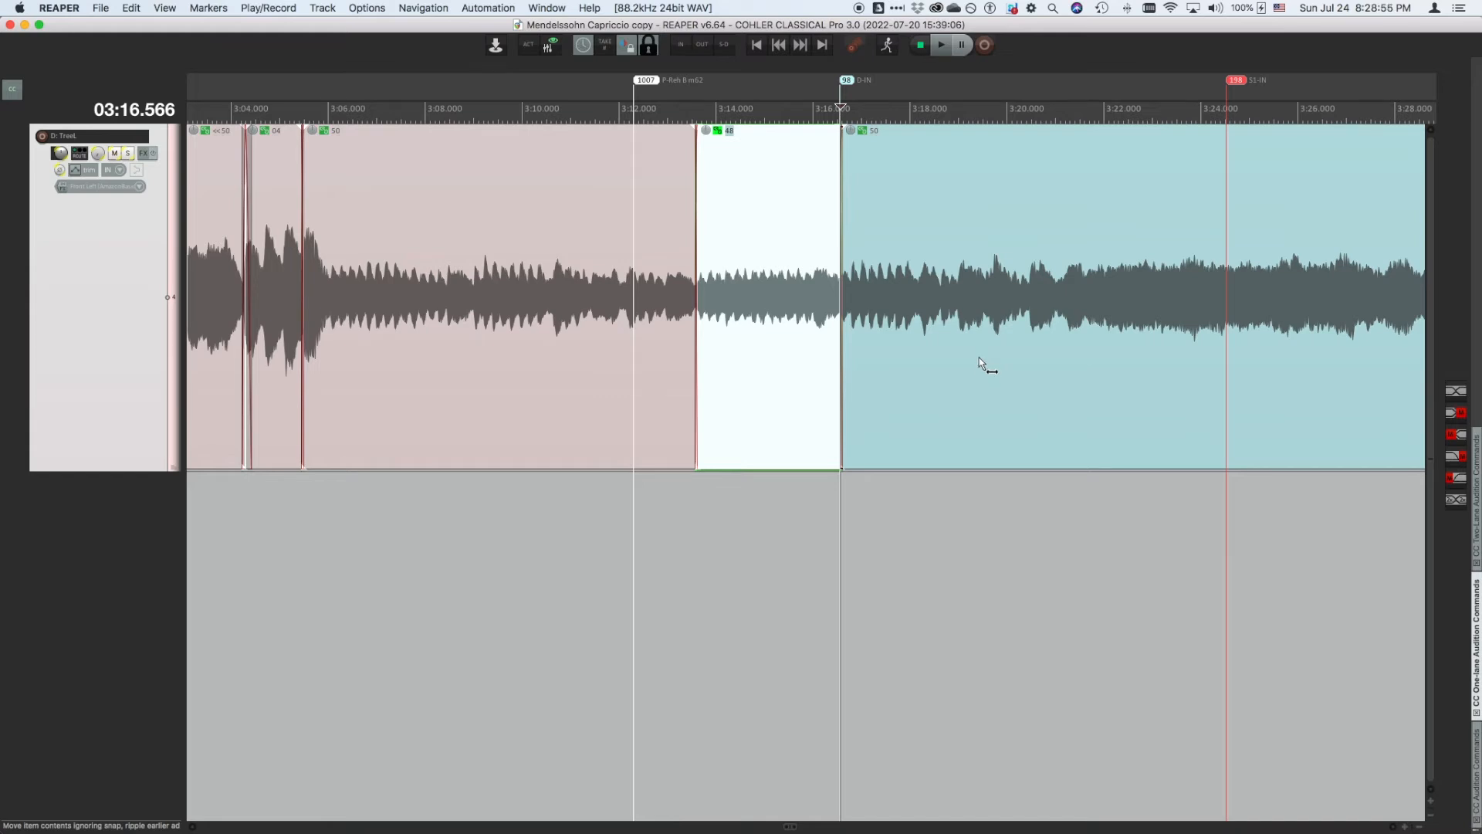
- Switch to the two-lane crossfade view and audition incoming to outgoing with fades
{"action": "key", "text": "t"}
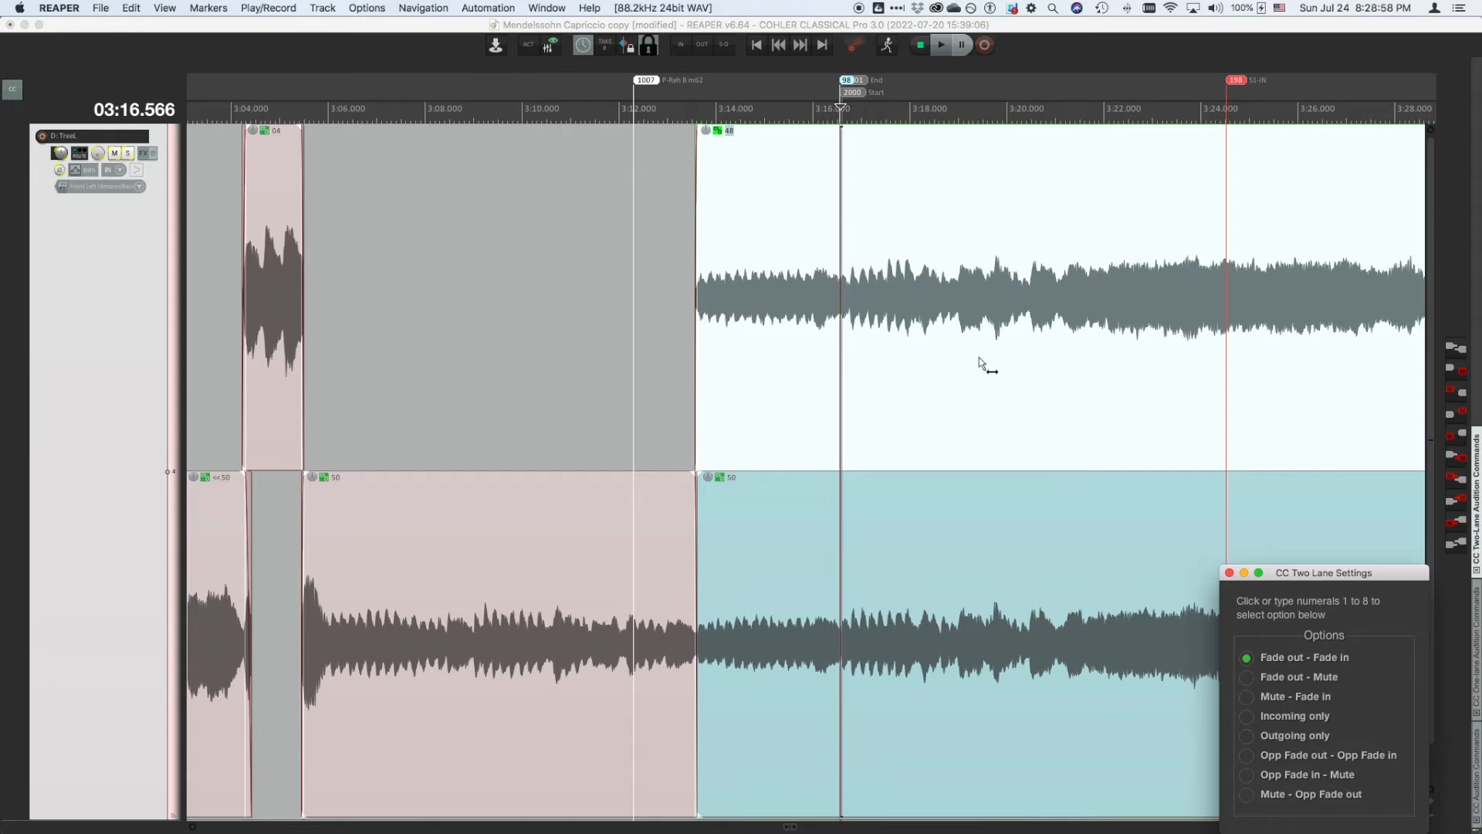
{"action": "left_click", "coordinate": [1455, 351]}
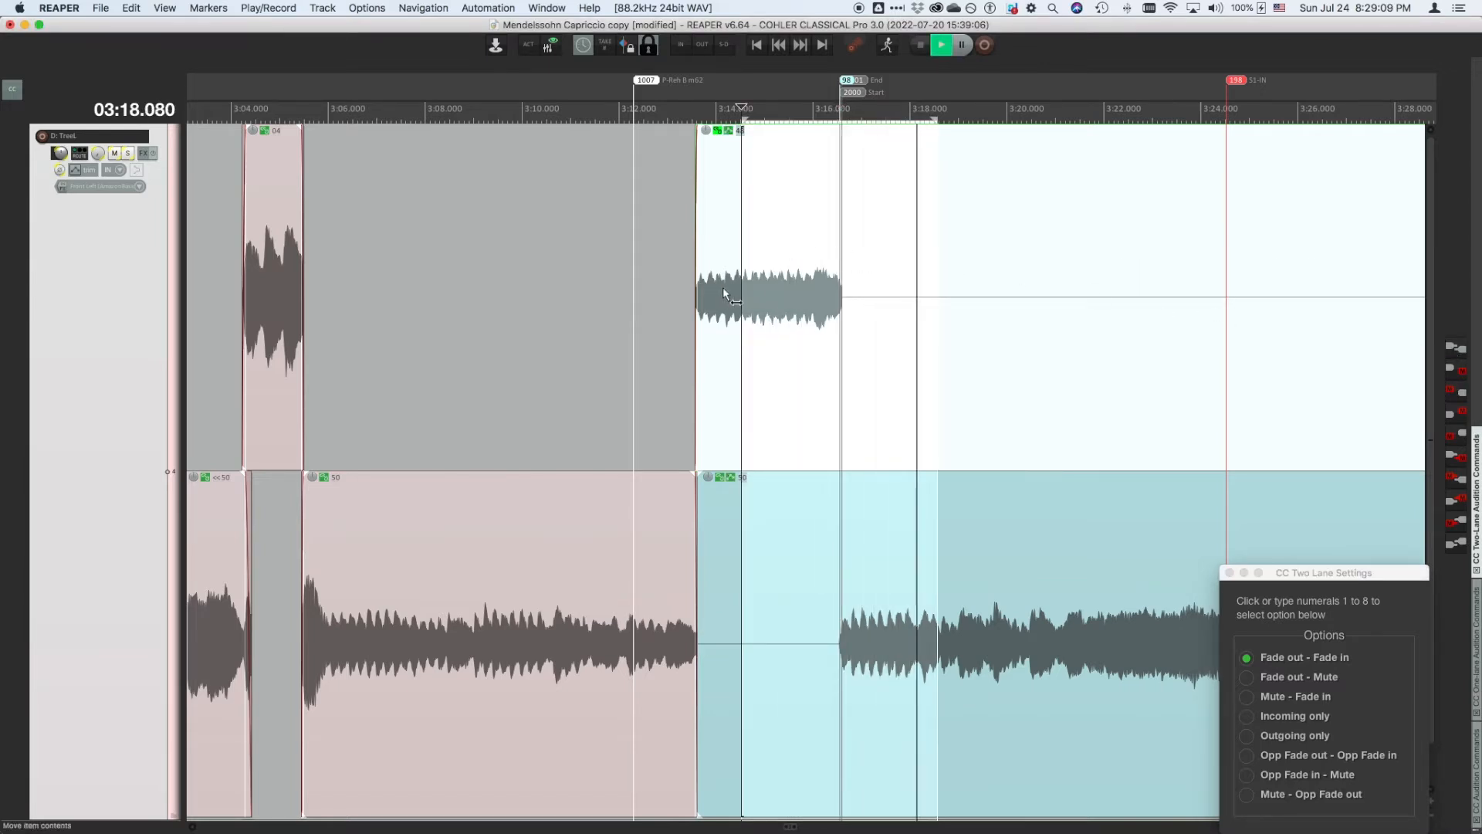
{"action": "key", "text": "space"}
{"action": "left_click", "coordinate": [841, 307]}
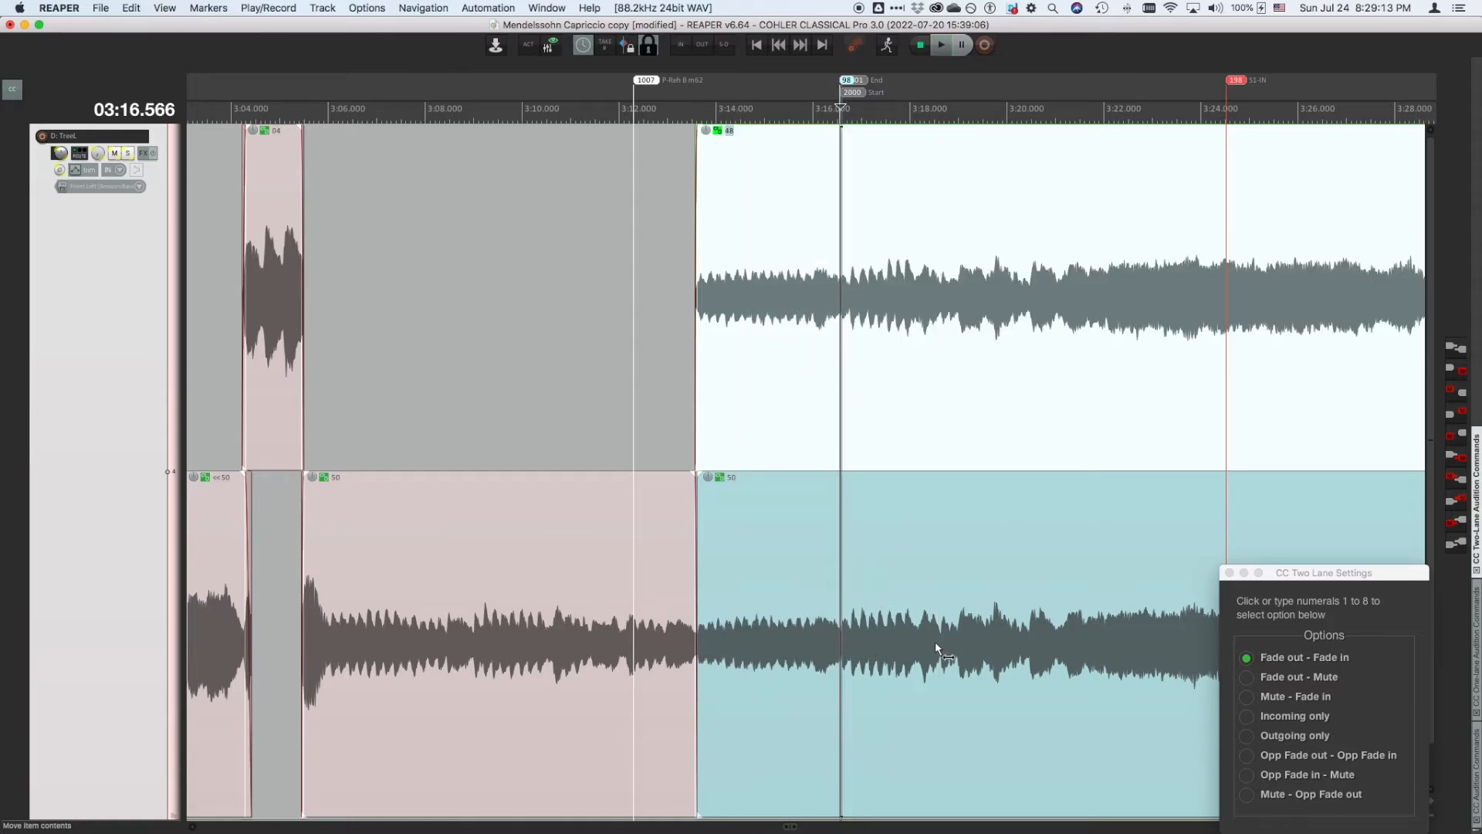
- Audition the incoming lane up to the IN point without a fade, and save the project
{"action": "left_click", "coordinate": [1456, 374]}
{"action": "left_click", "coordinate": [1456, 373]}
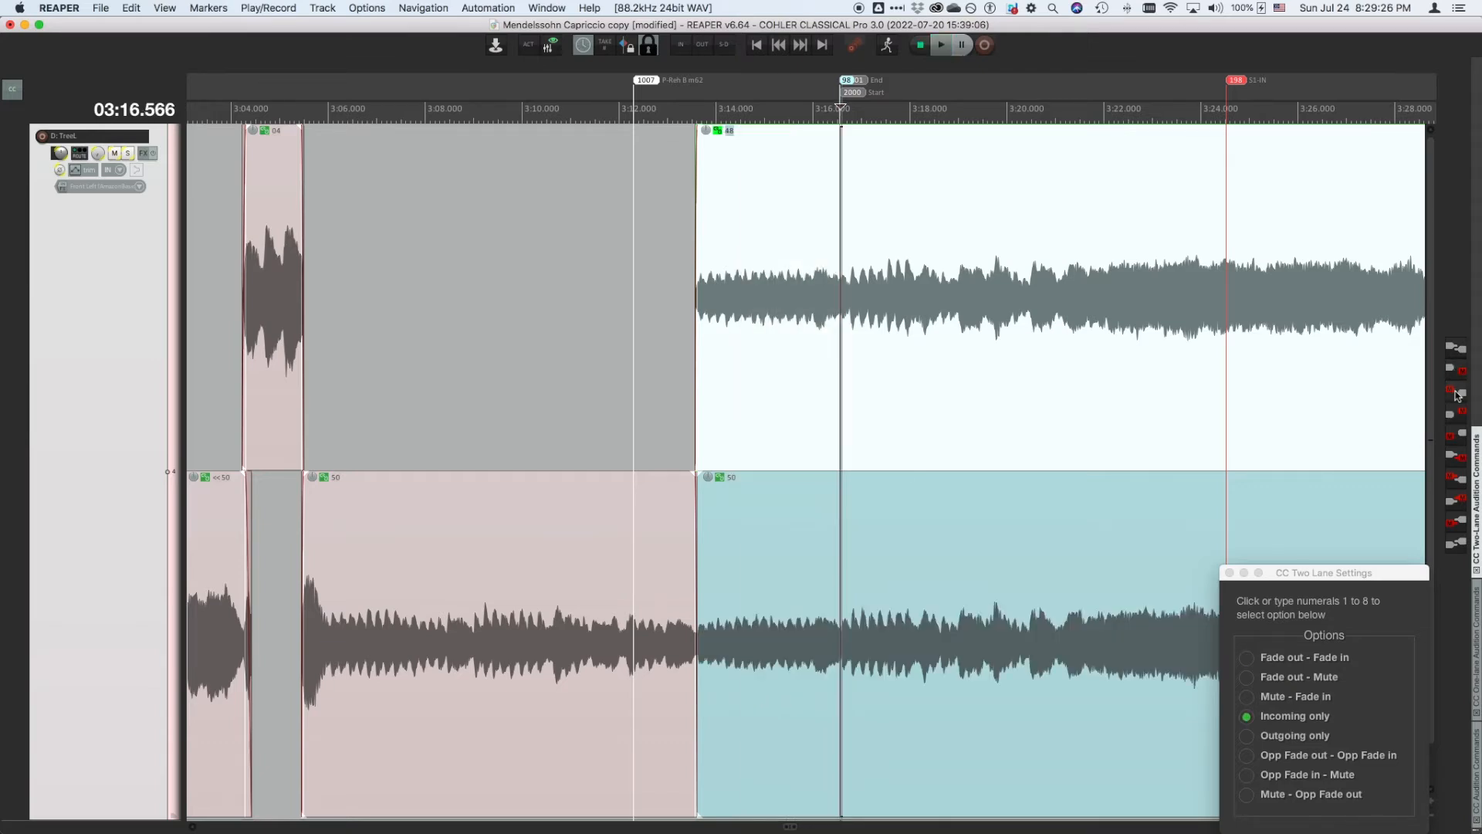
{"action": "key", "text": "super+s"}
- Audition outgoing only, move the CC Two Lane Settings window, audition outgoing and incoming around IN, then save
{"action": "left_click", "coordinate": [1456, 394]}
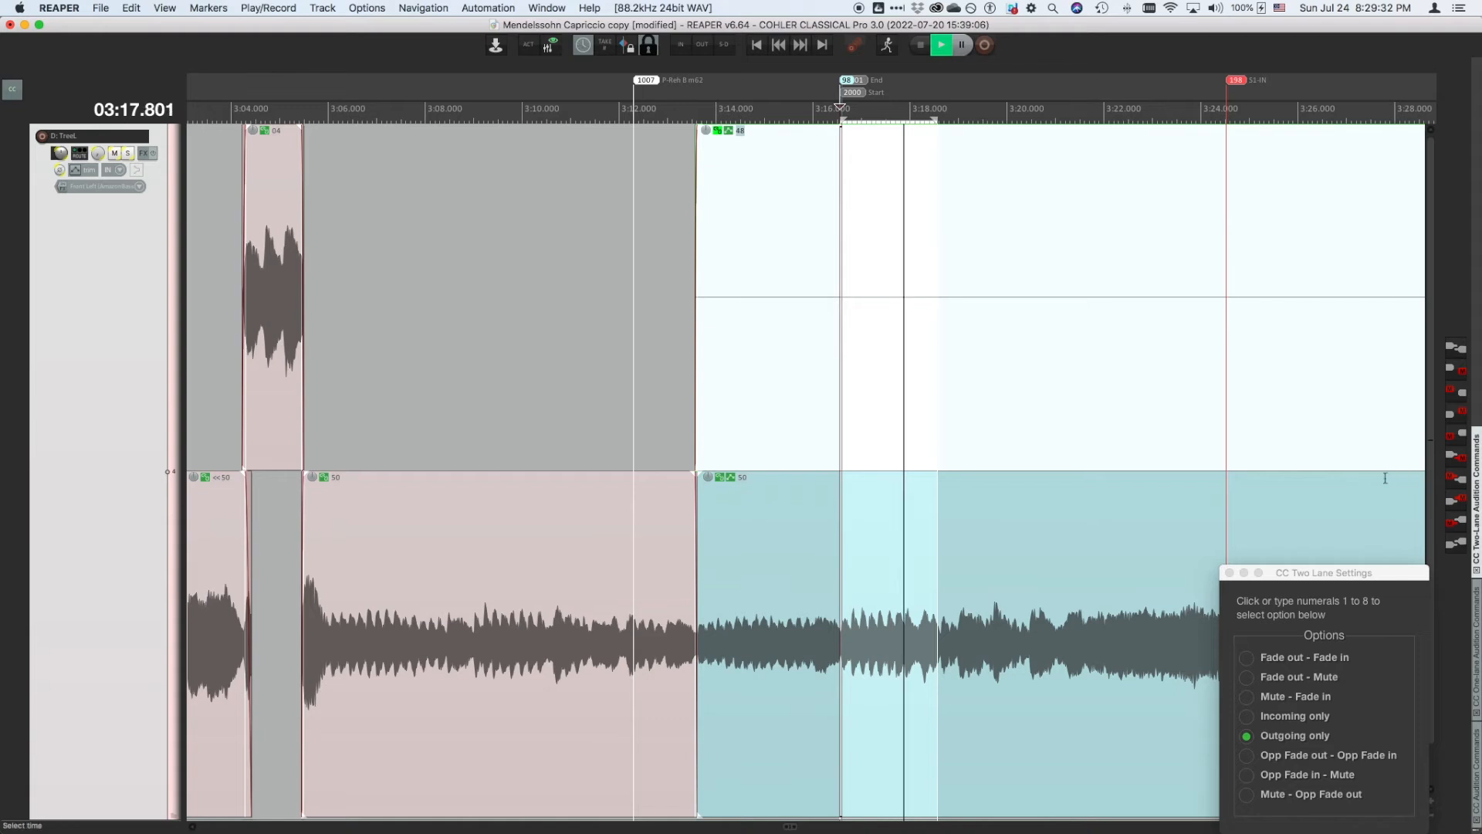
{"action": "left_click_drag", "start_coordinate": [1363, 574], "coordinate": [1297, 575]}
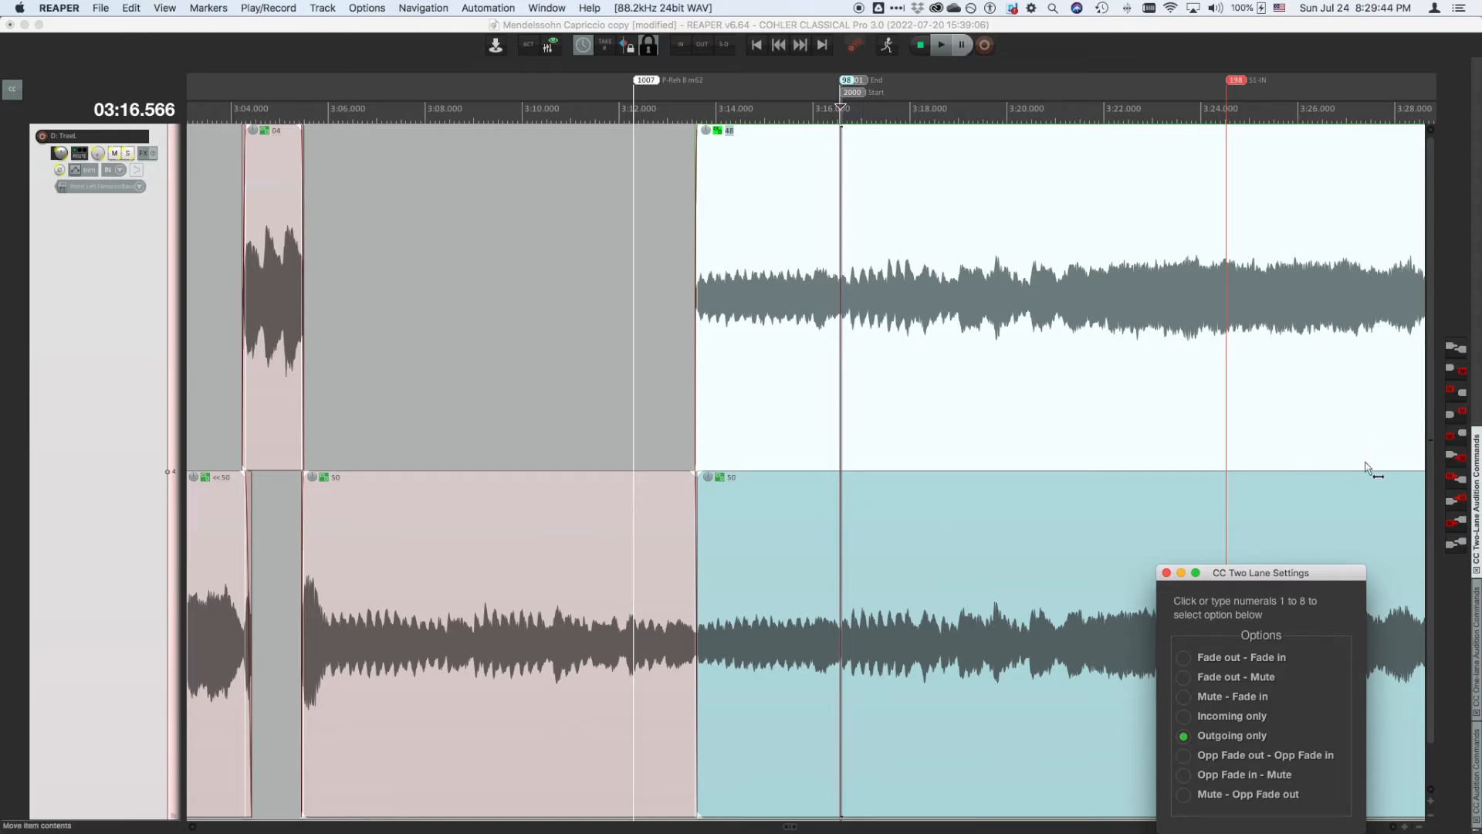
{"action": "left_click", "coordinate": [1459, 418]}
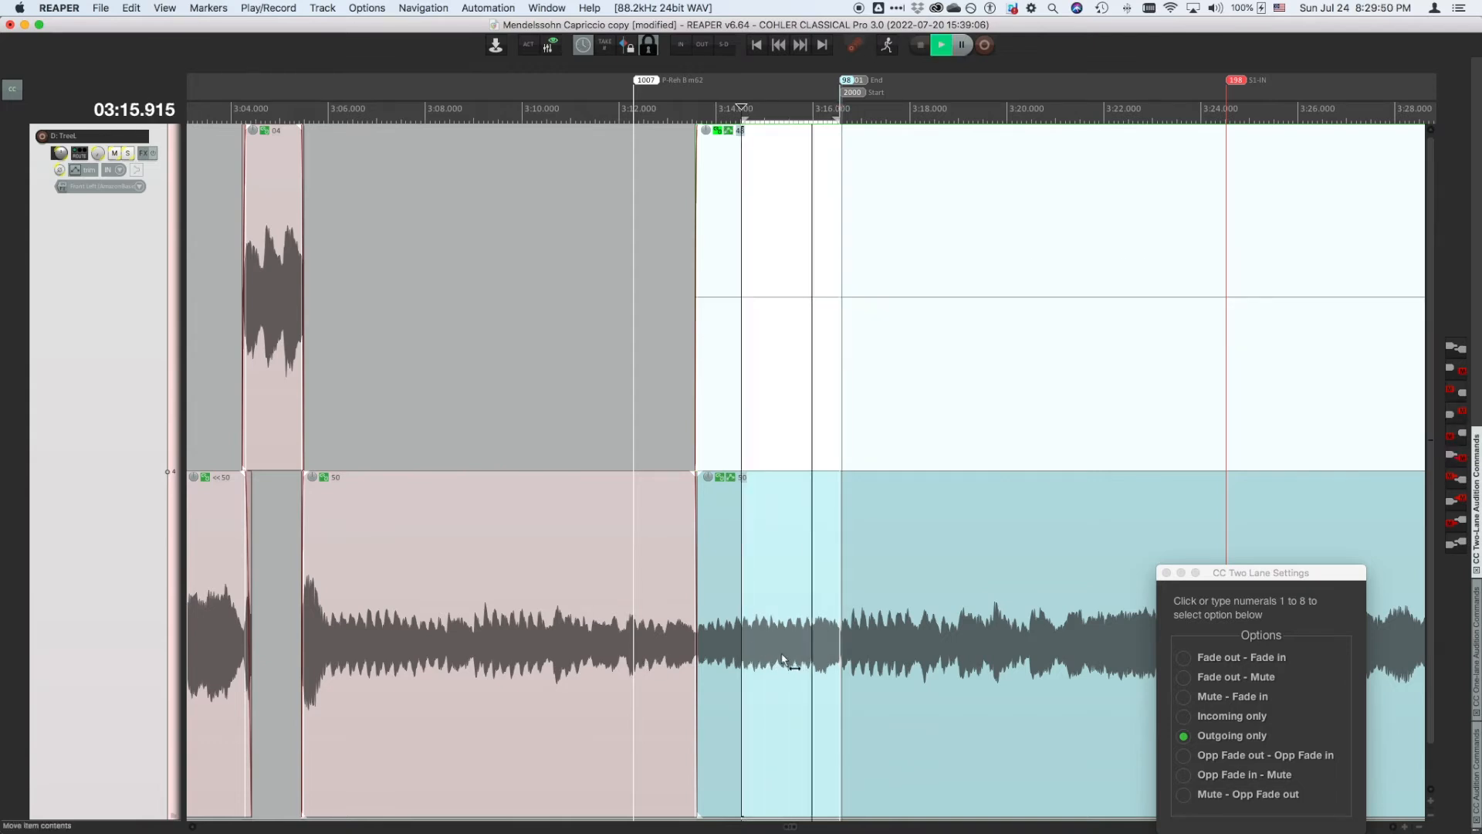
{"action": "key", "text": "space"}
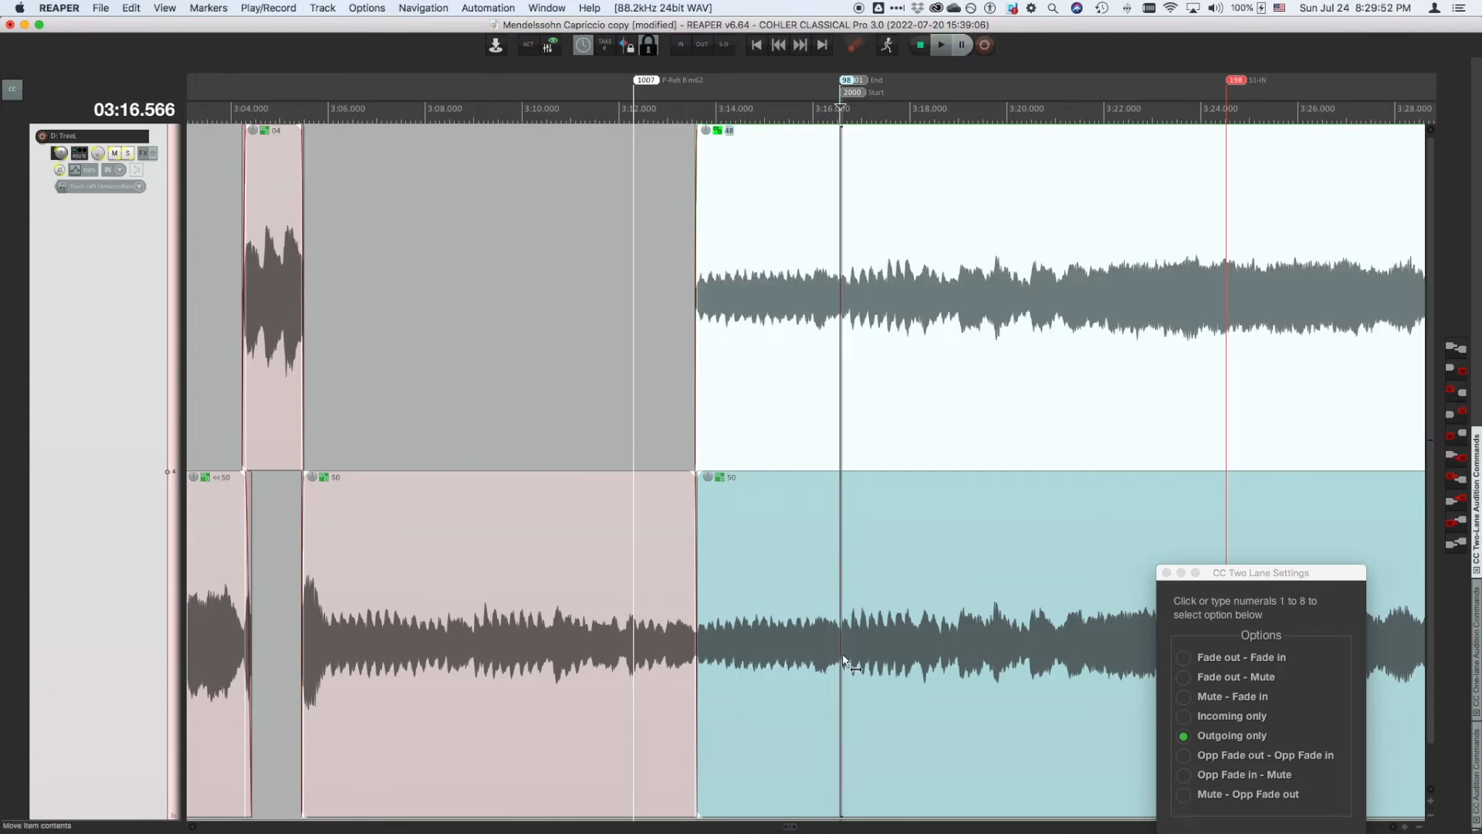
{"action": "left_click", "coordinate": [1455, 438]}
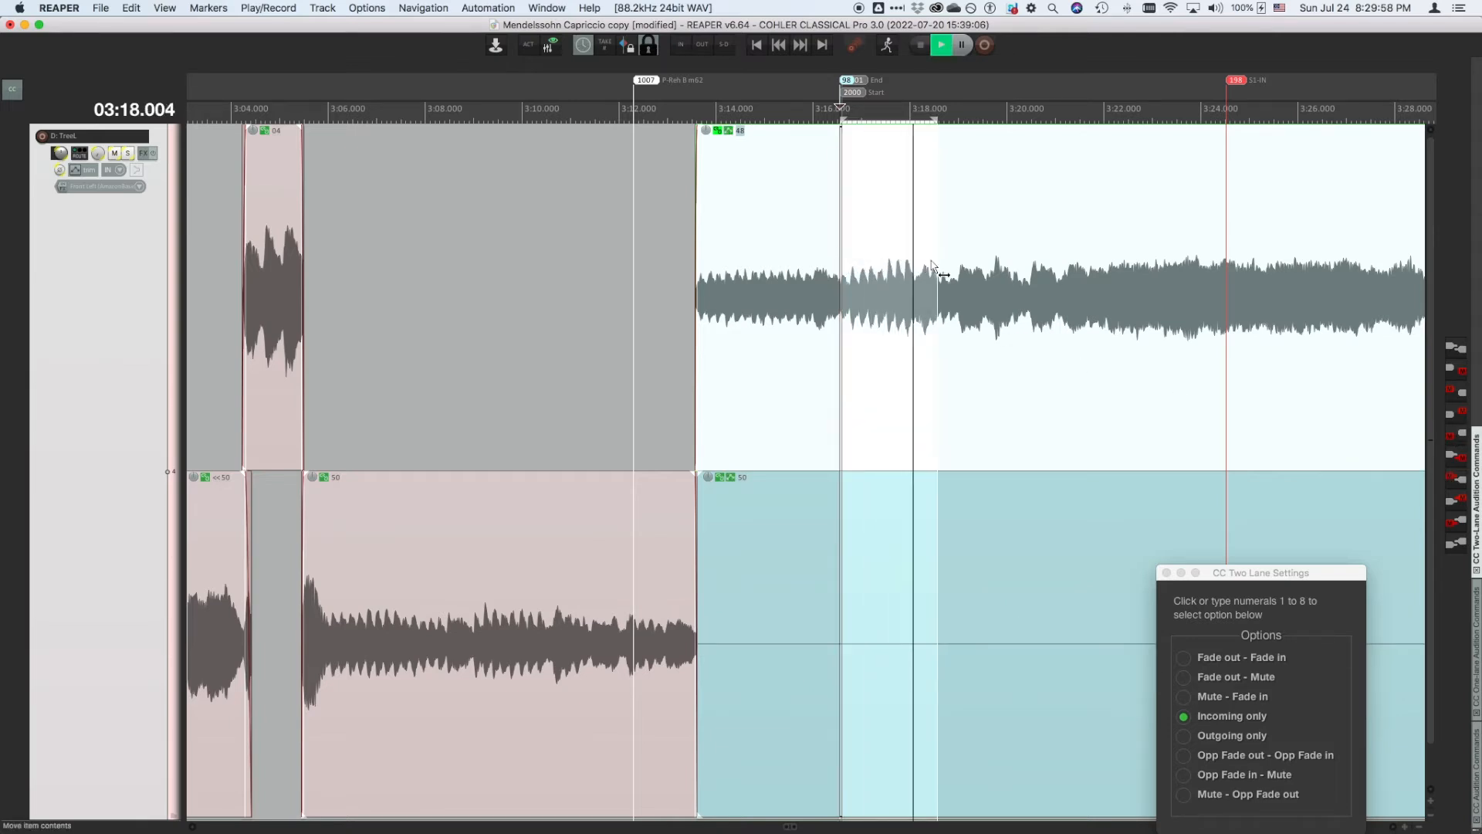
{"action": "key", "text": "super+s"}
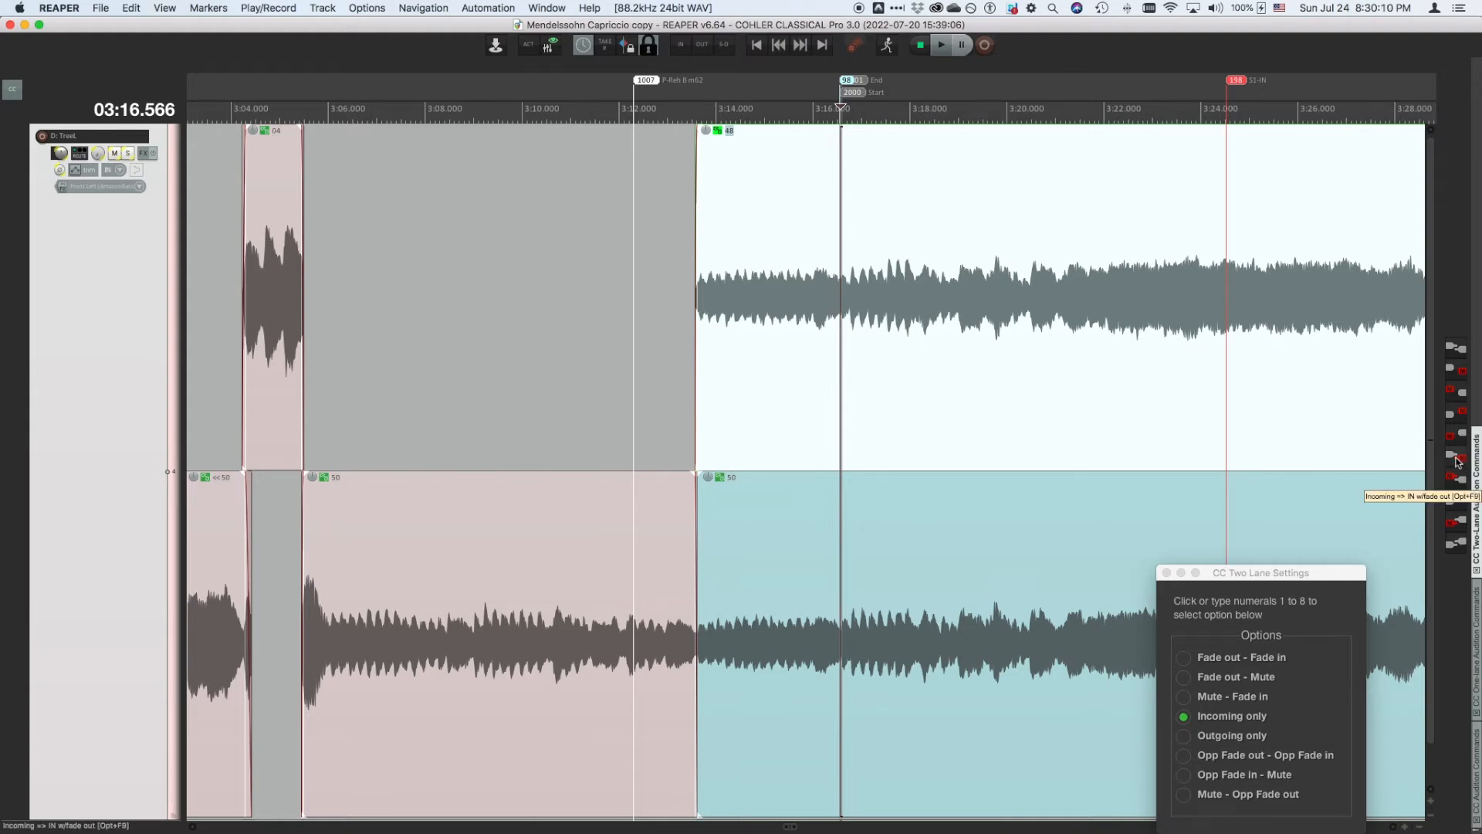
- Zoom into the edit point and audition incoming to IN with fade-out and the Mute – Fade in mode
{"action": "scroll", "coordinate": [867, 232], "scroll_direction": "up", "scroll_amount": 8}
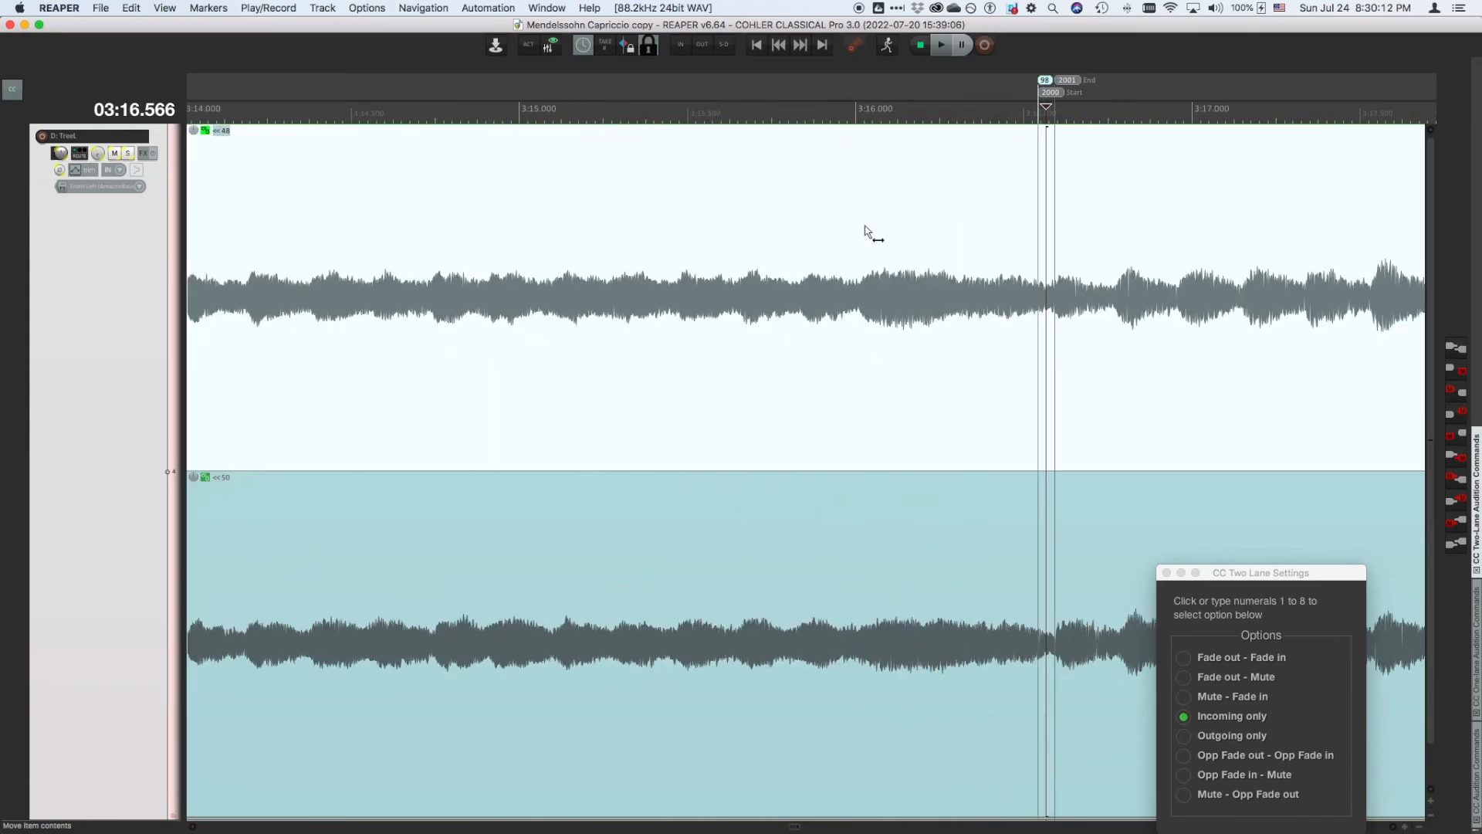
{"action": "scroll", "coordinate": [867, 232], "scroll_direction": "right", "scroll_amount": 5}
{"action": "scroll", "coordinate": [646, 228], "scroll_direction": "up", "scroll_amount": 4}
{"action": "scroll", "coordinate": [646, 228], "scroll_direction": "left", "scroll_amount": 5}
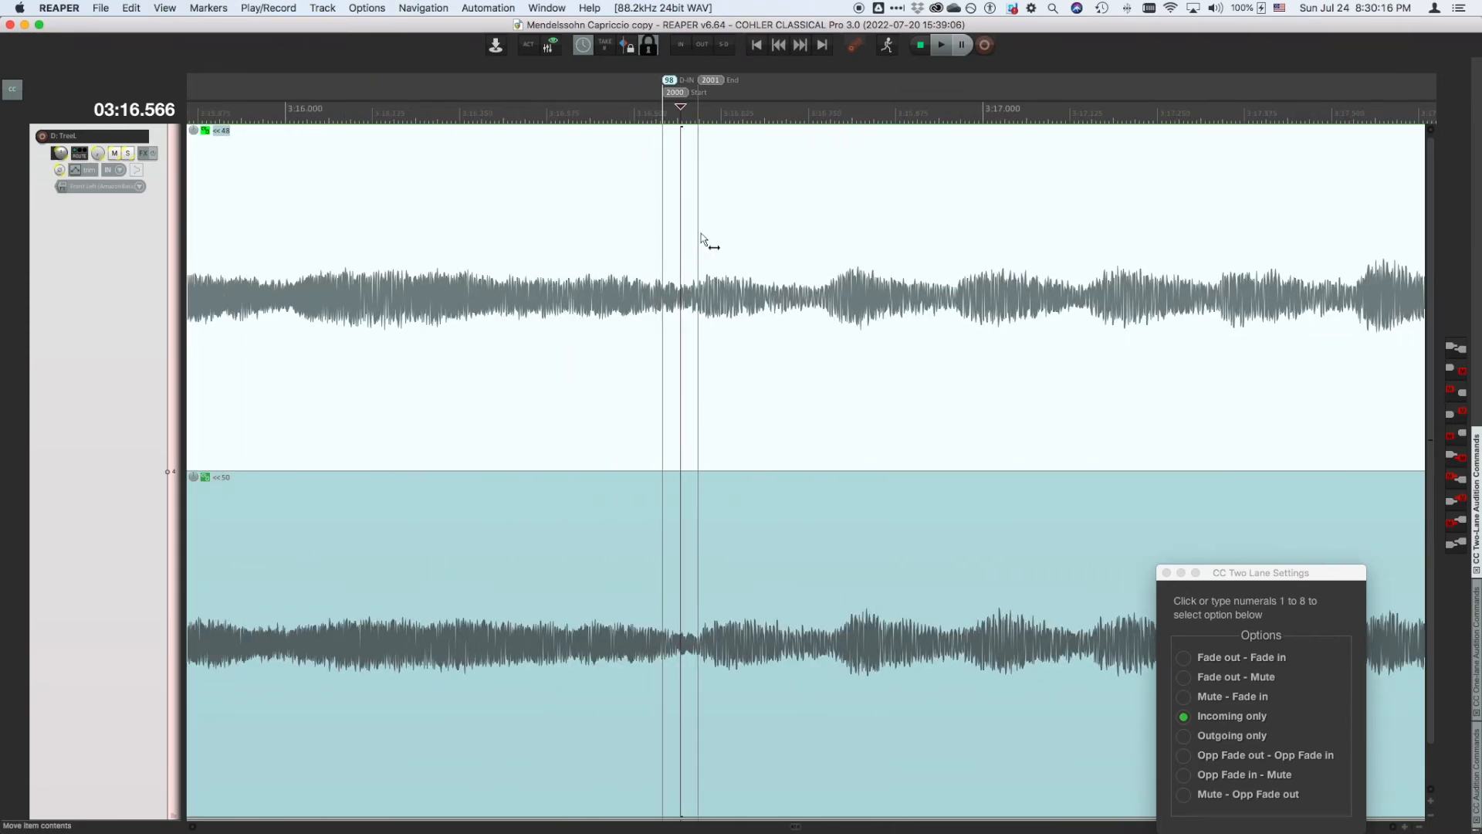
{"action": "left_click", "coordinate": [1457, 460]}
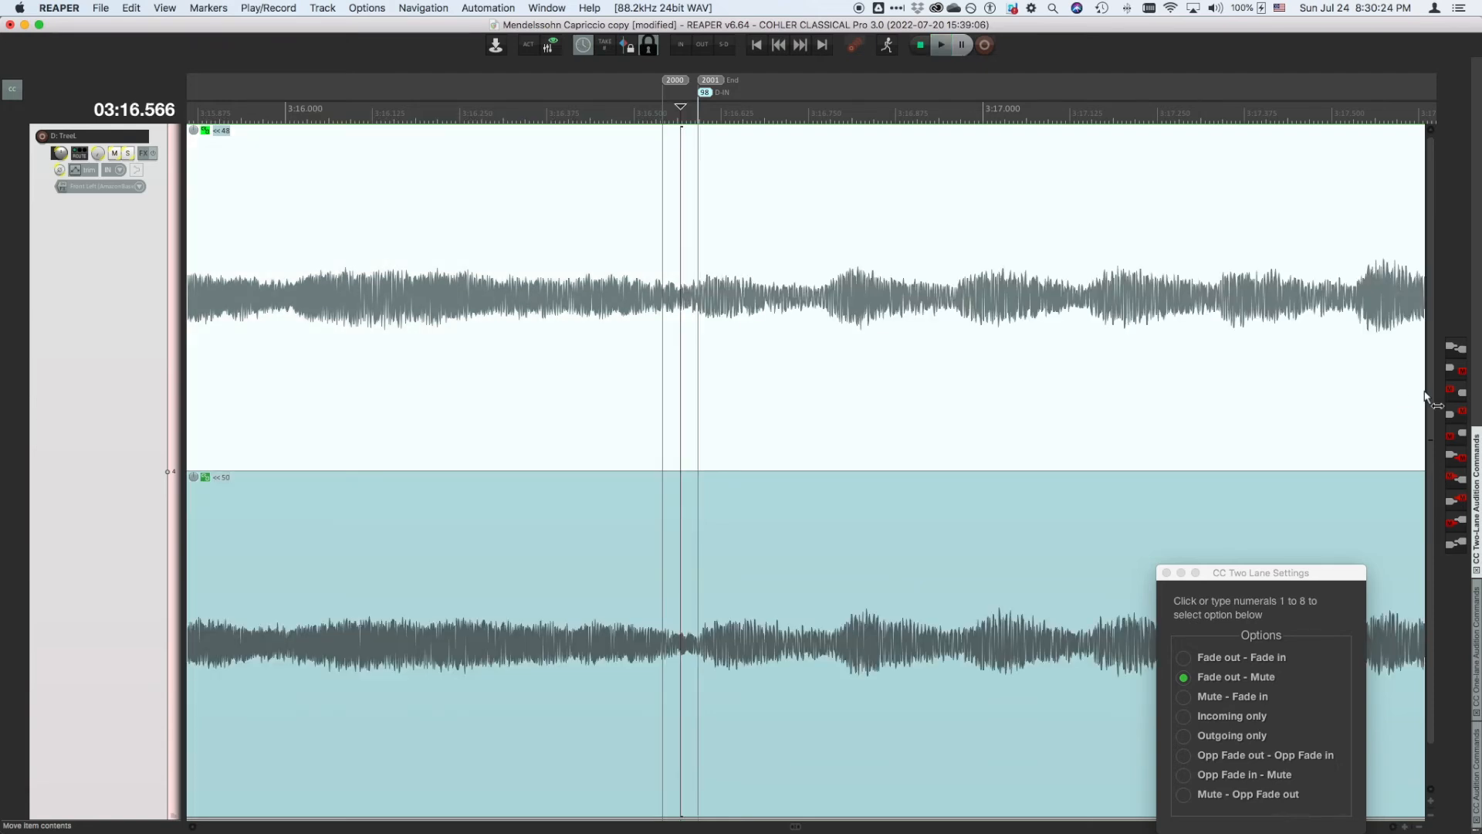
{"action": "left_click", "coordinate": [1456, 481]}
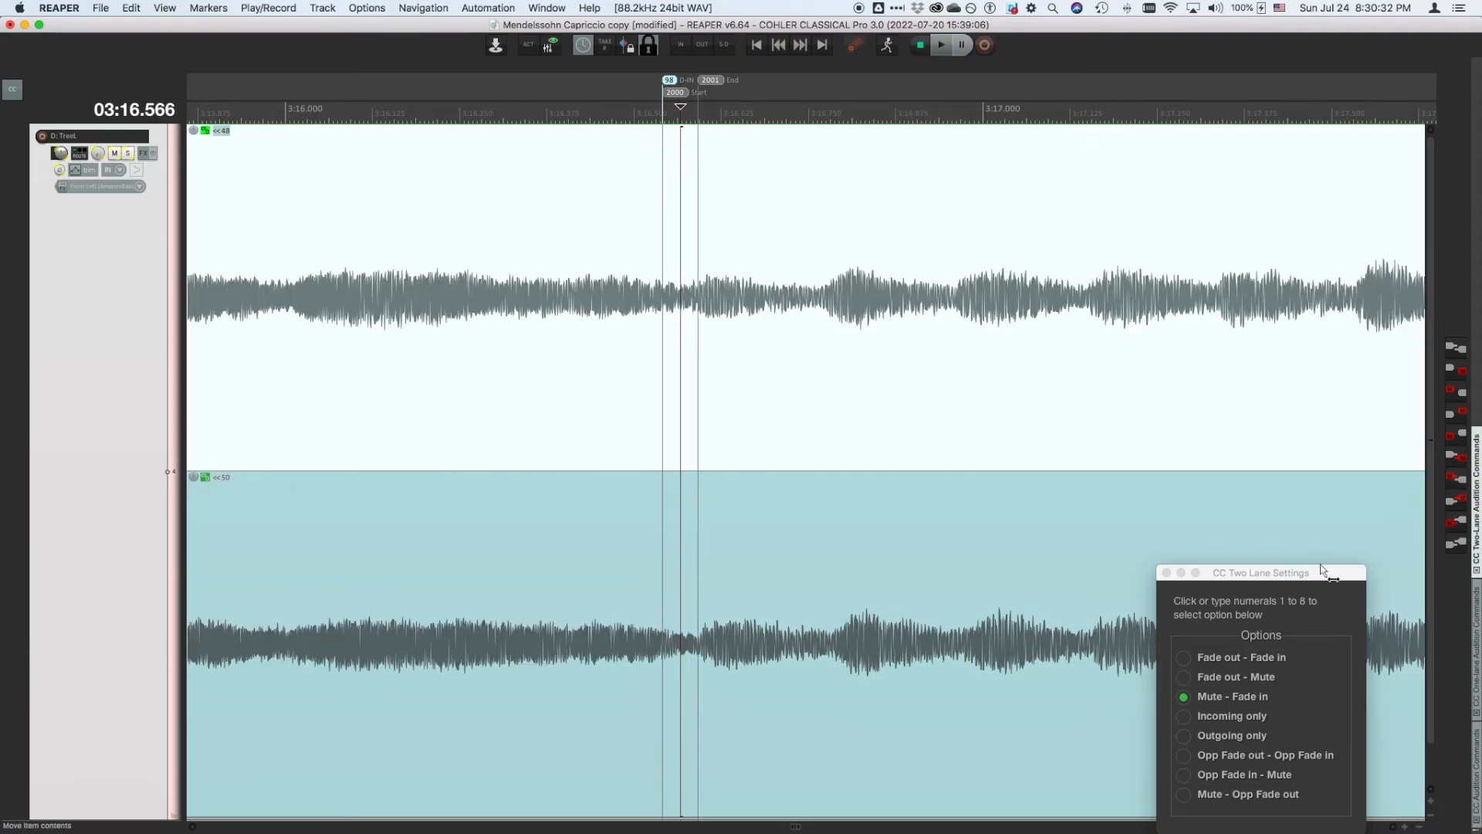
- Audition outgoing to IN with fade-in, the Mute – Opp Fade out and Opp Fade in – Mute modes, then save
{"action": "left_click", "coordinate": [1453, 506]}
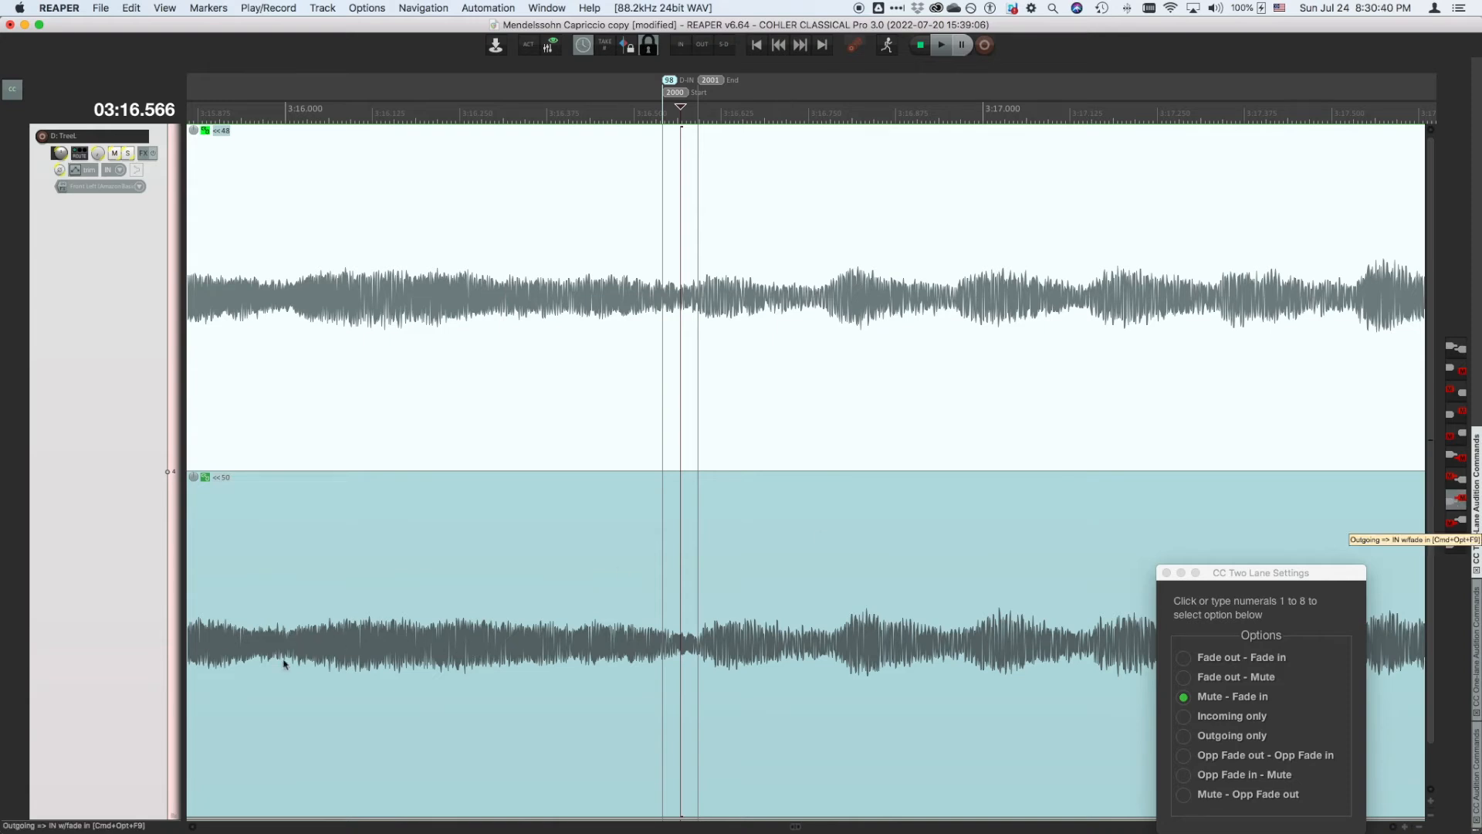
{"action": "key", "text": "8"}
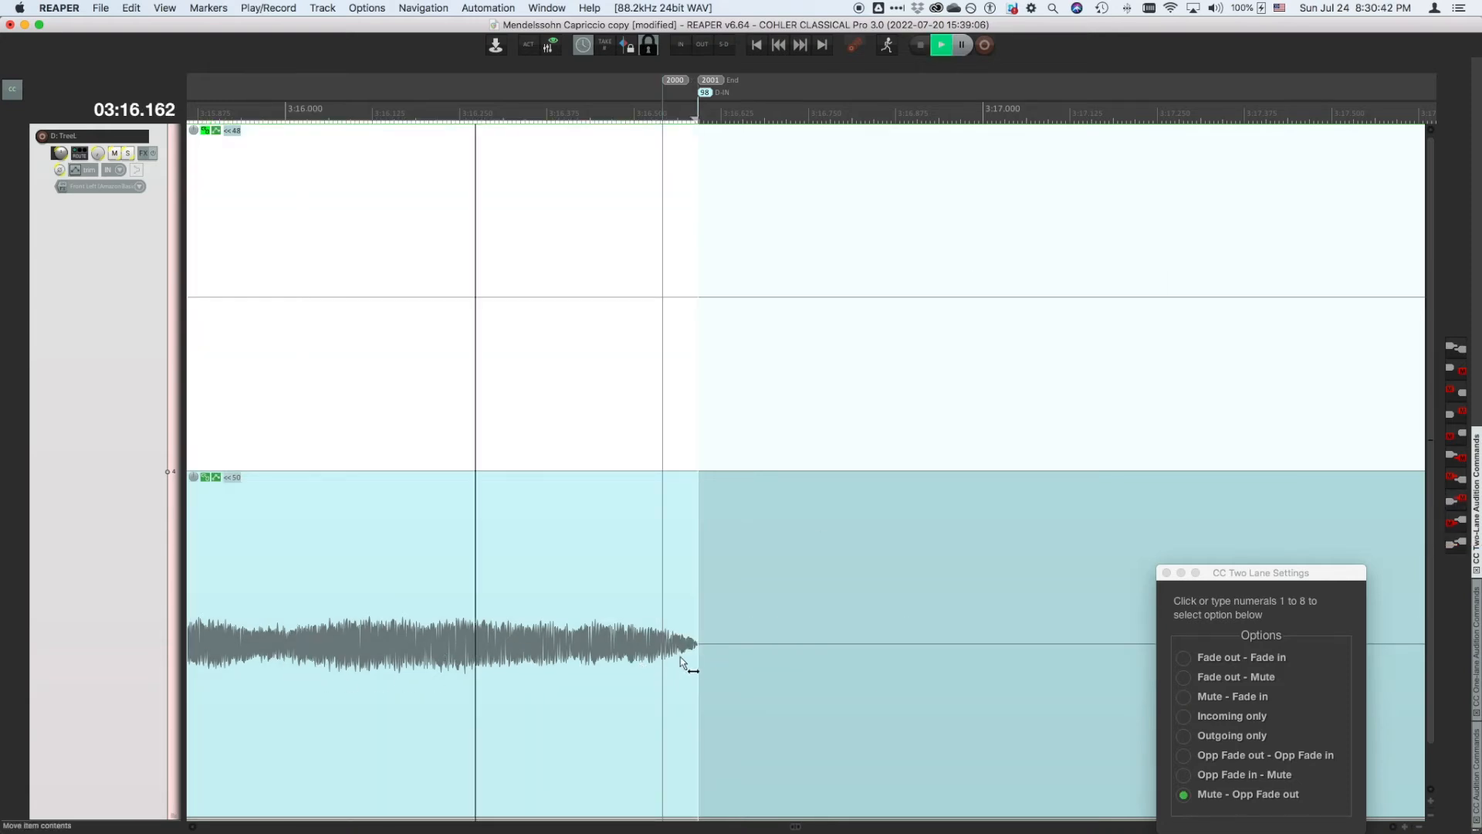
{"action": "left_click", "coordinate": [1455, 524]}
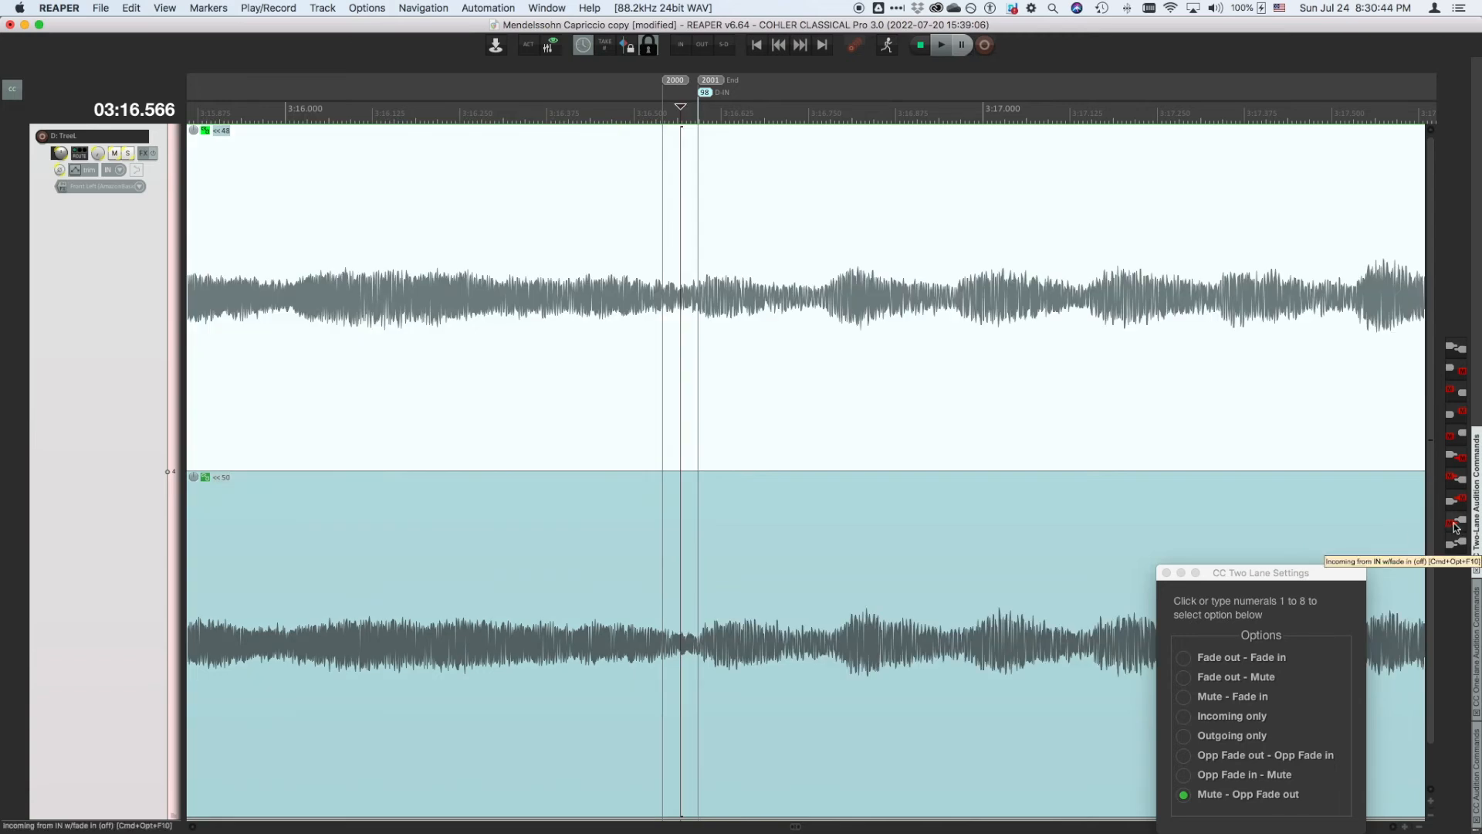
{"action": "left_click", "coordinate": [1454, 526]}
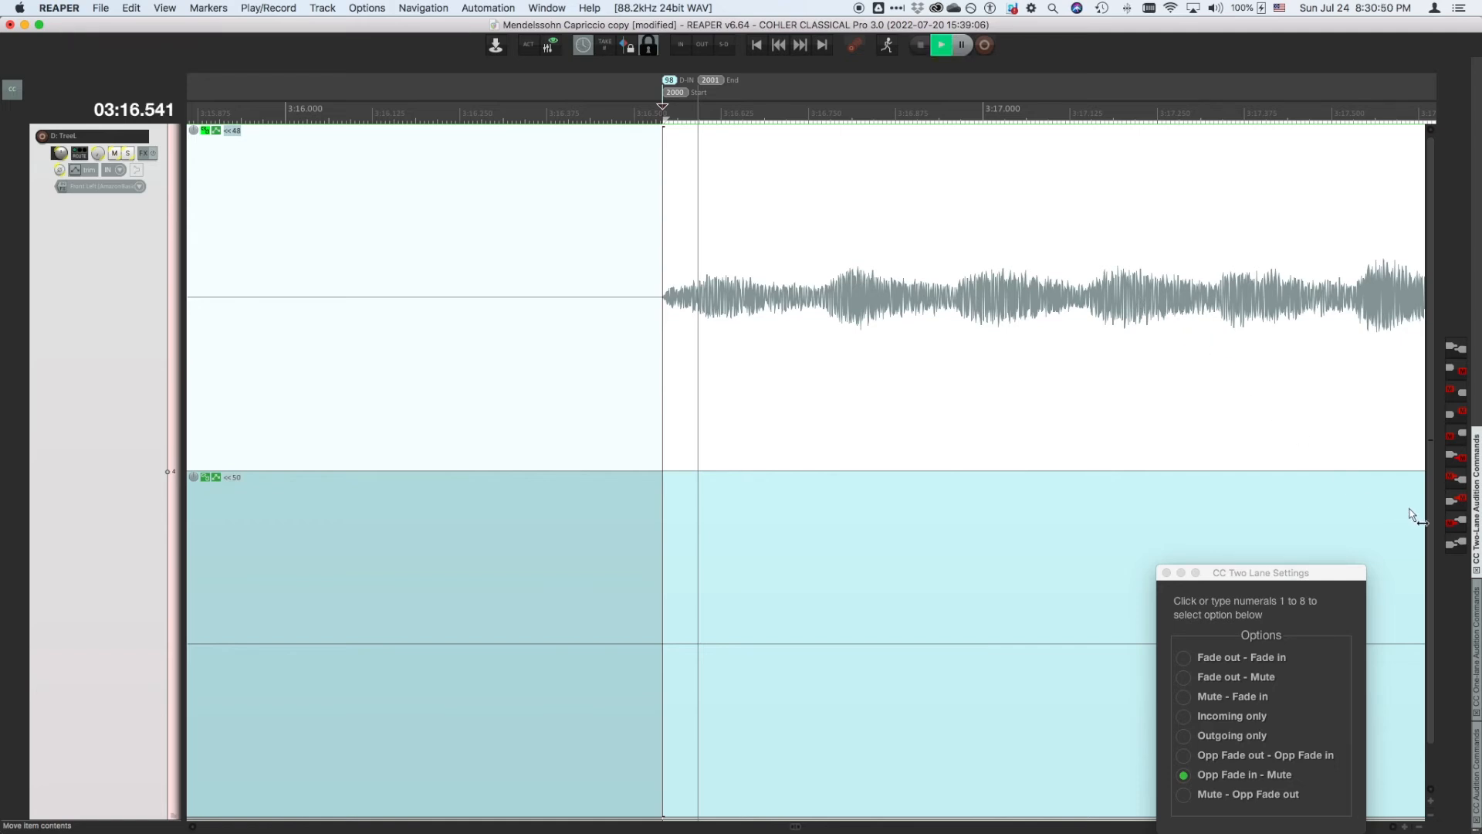
{"action": "left_click", "coordinate": [1458, 544]}
{"action": "key", "text": "super+s"}
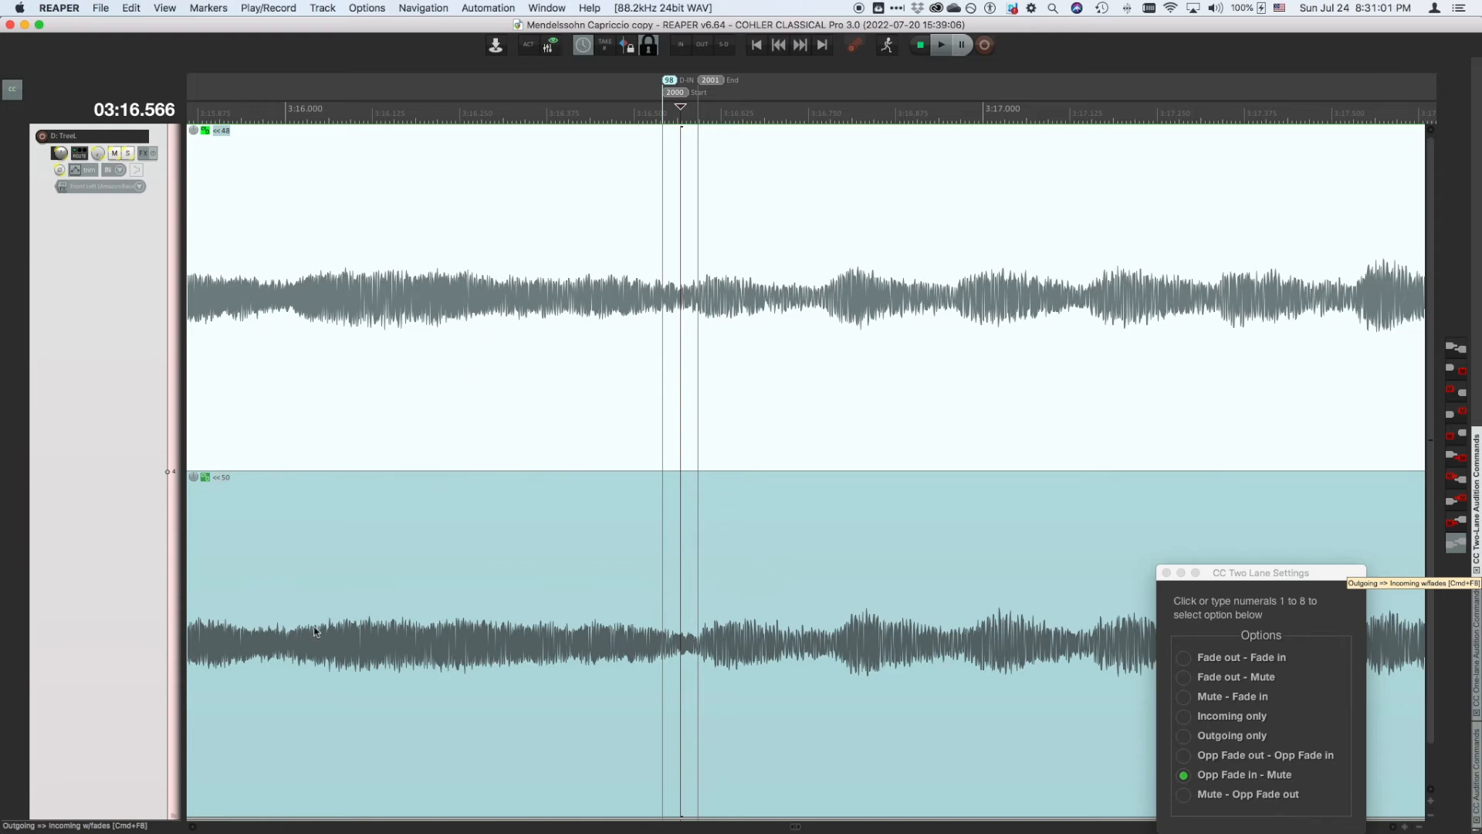
- Audition outgoing to incoming with fades using the Opp Fade out – Opp Fade in option
{"action": "key", "text": "super+F8"}
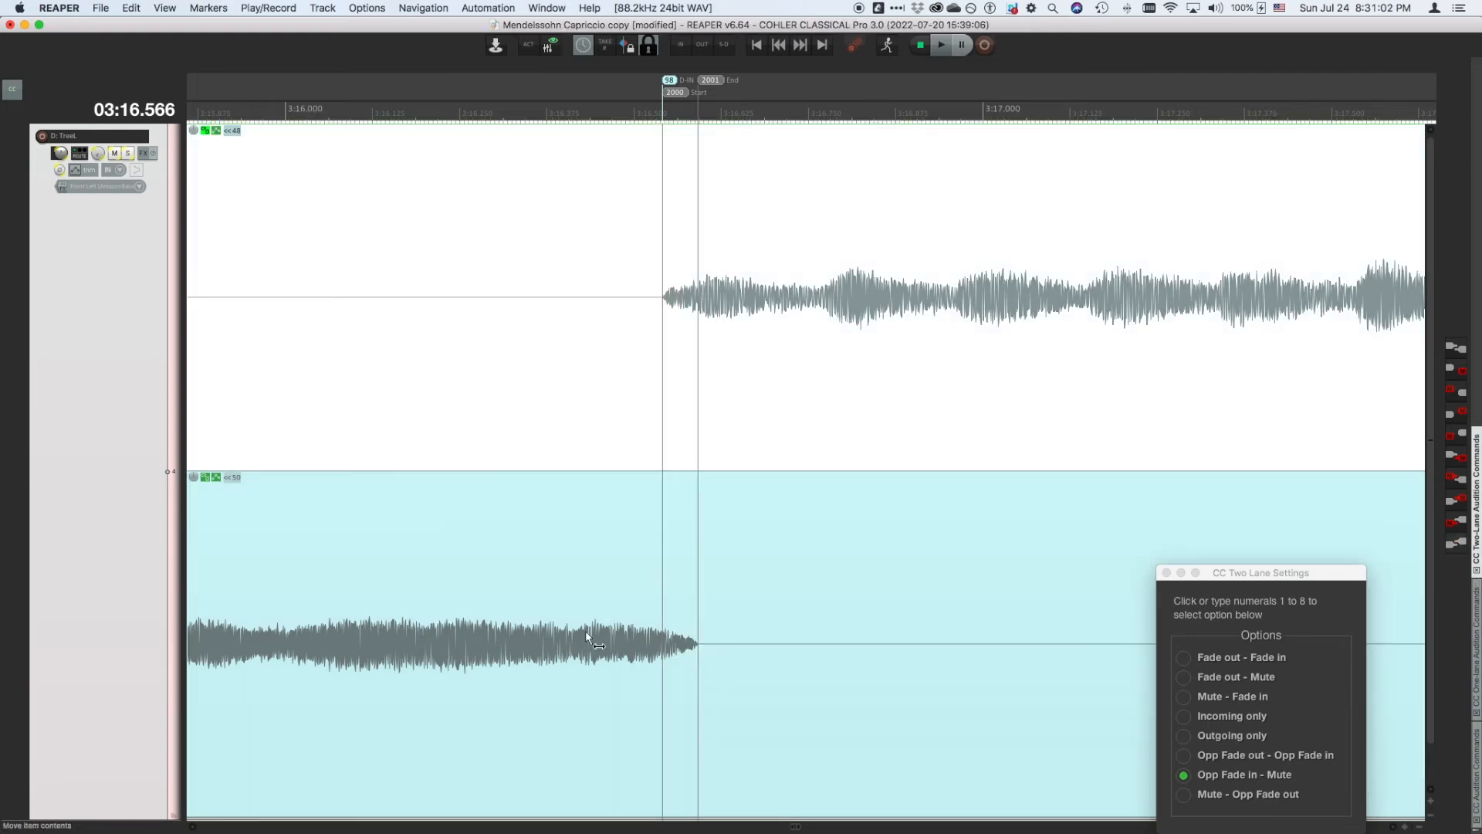
{"action": "key", "text": "6"}
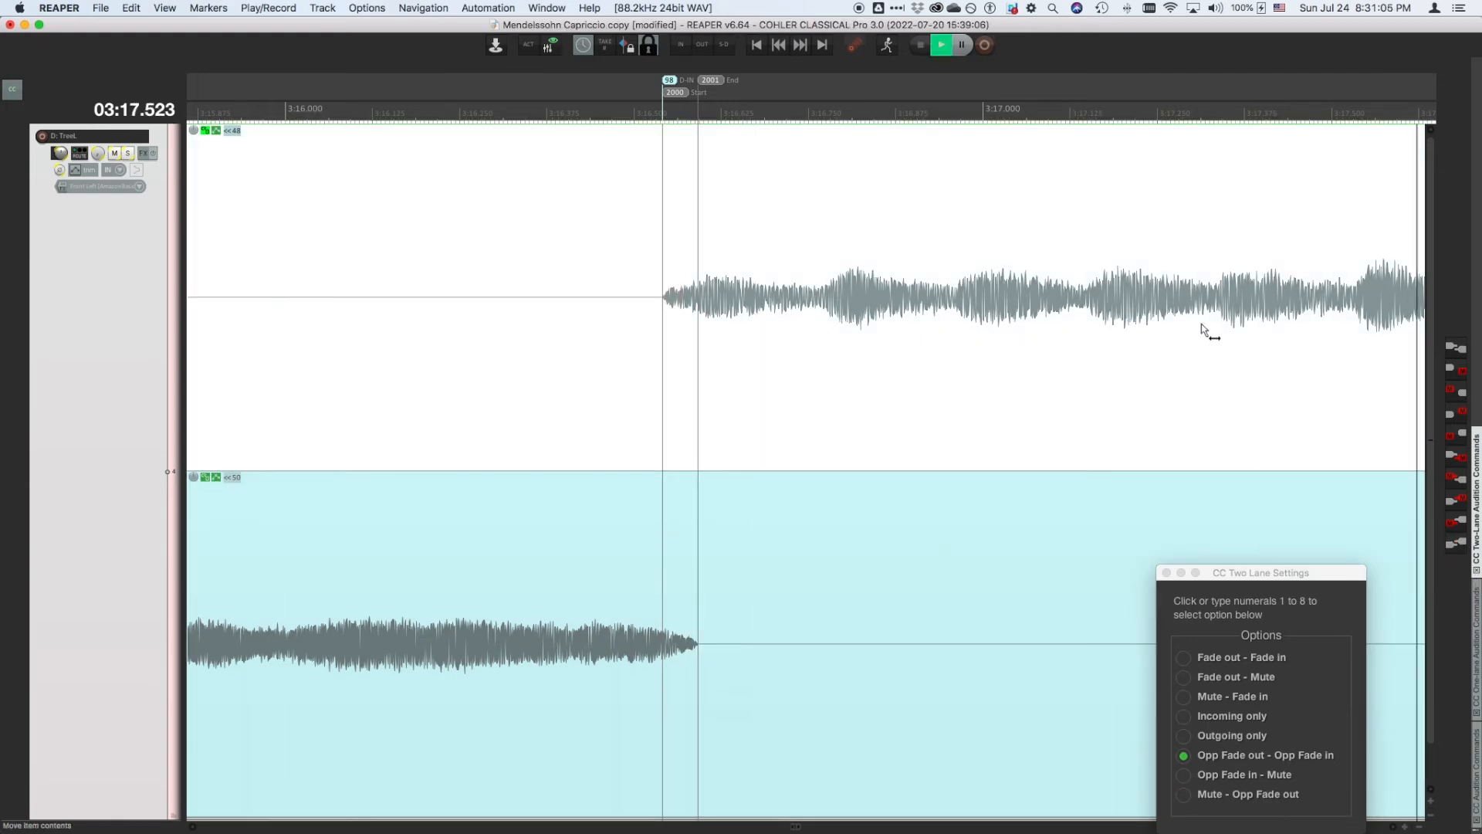
{"action": "key", "text": "space"}
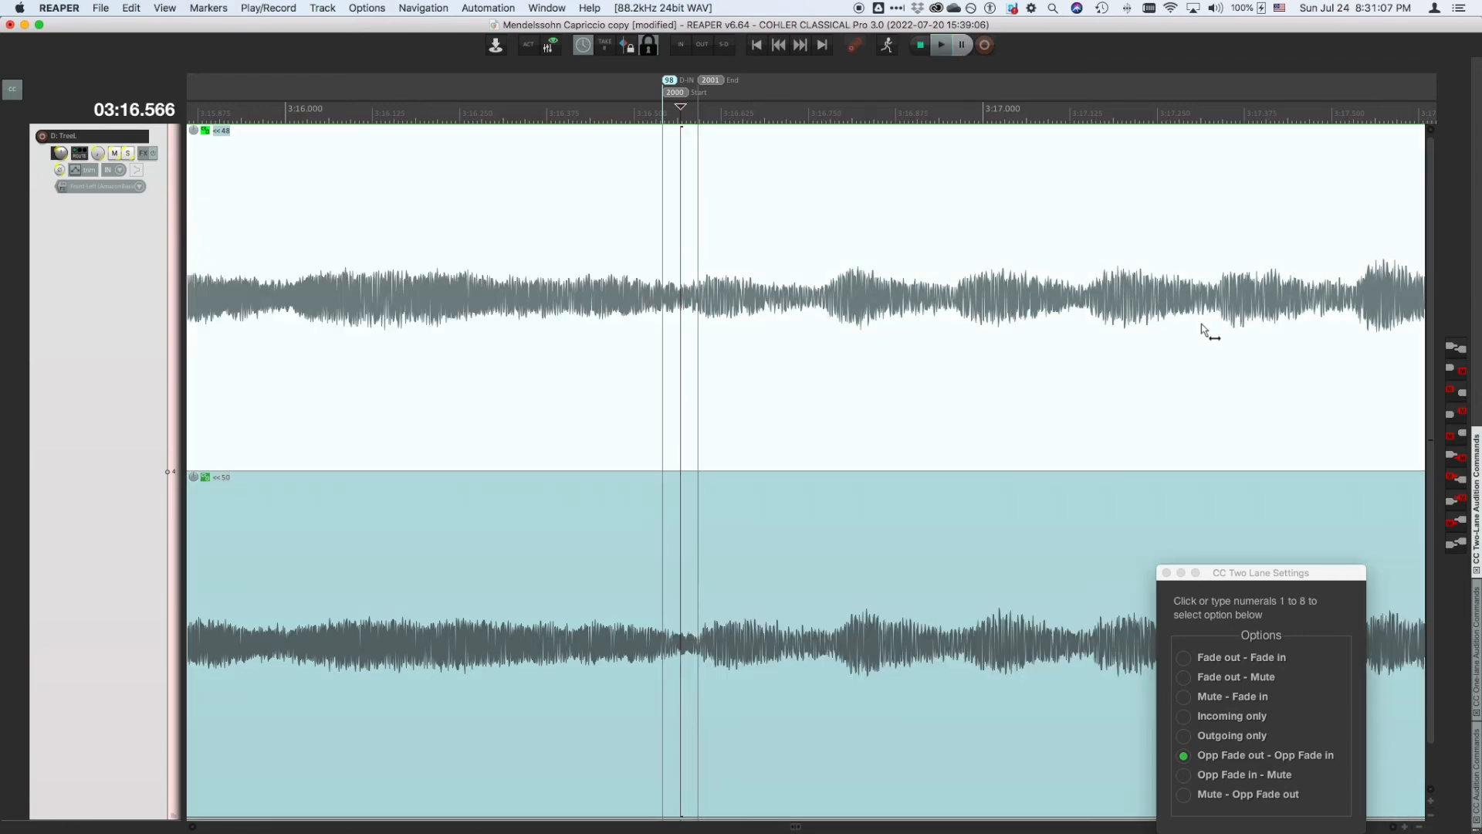
- Audition incoming to outgoing with fades, move the settings window, and try the Fade out – Mute and Mute – Fade in options
{"action": "left_click", "coordinate": [1456, 350]}
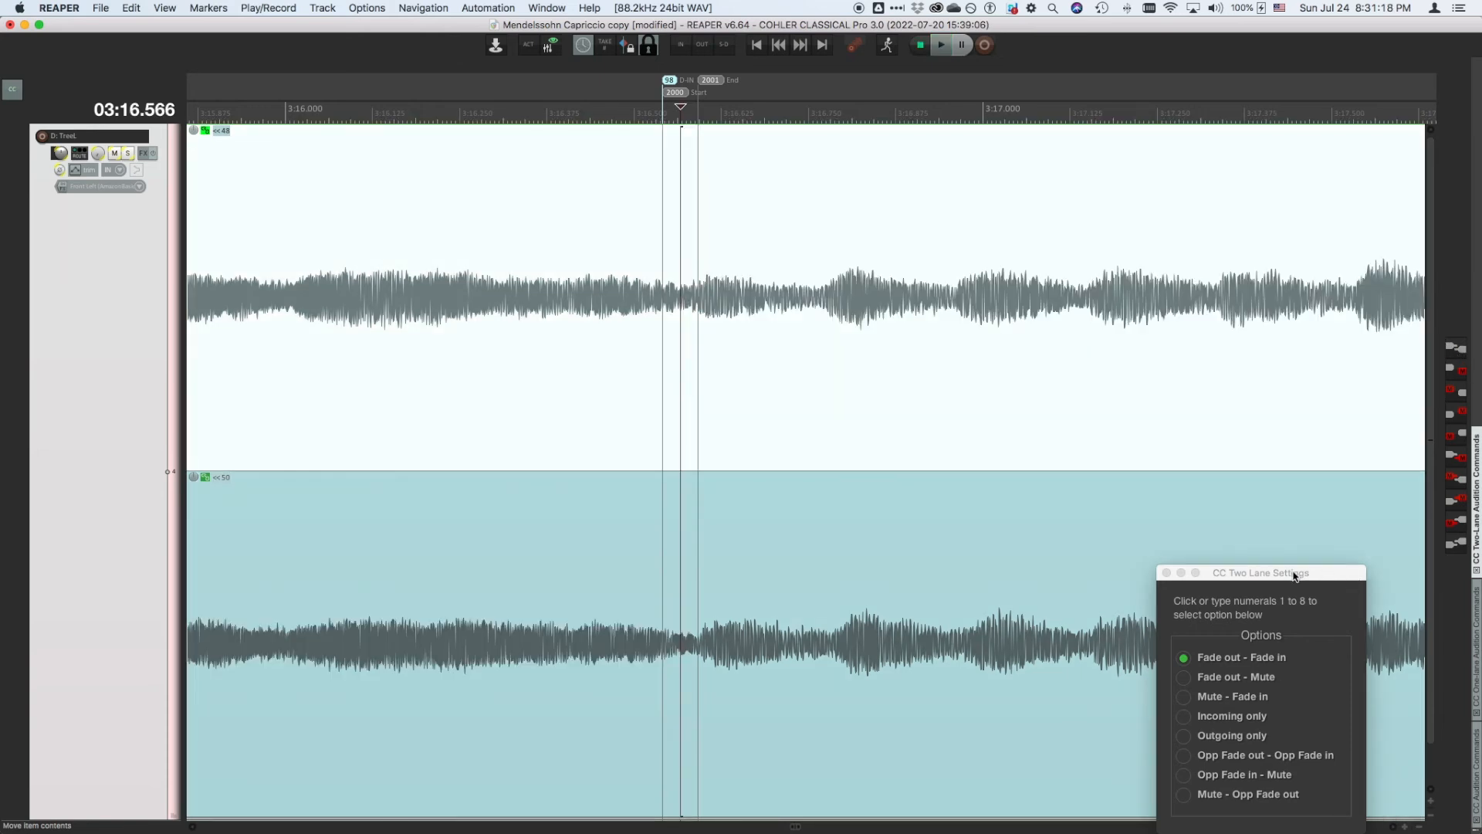
{"action": "left_click_drag", "start_coordinate": [1295, 575], "coordinate": [1219, 361]}
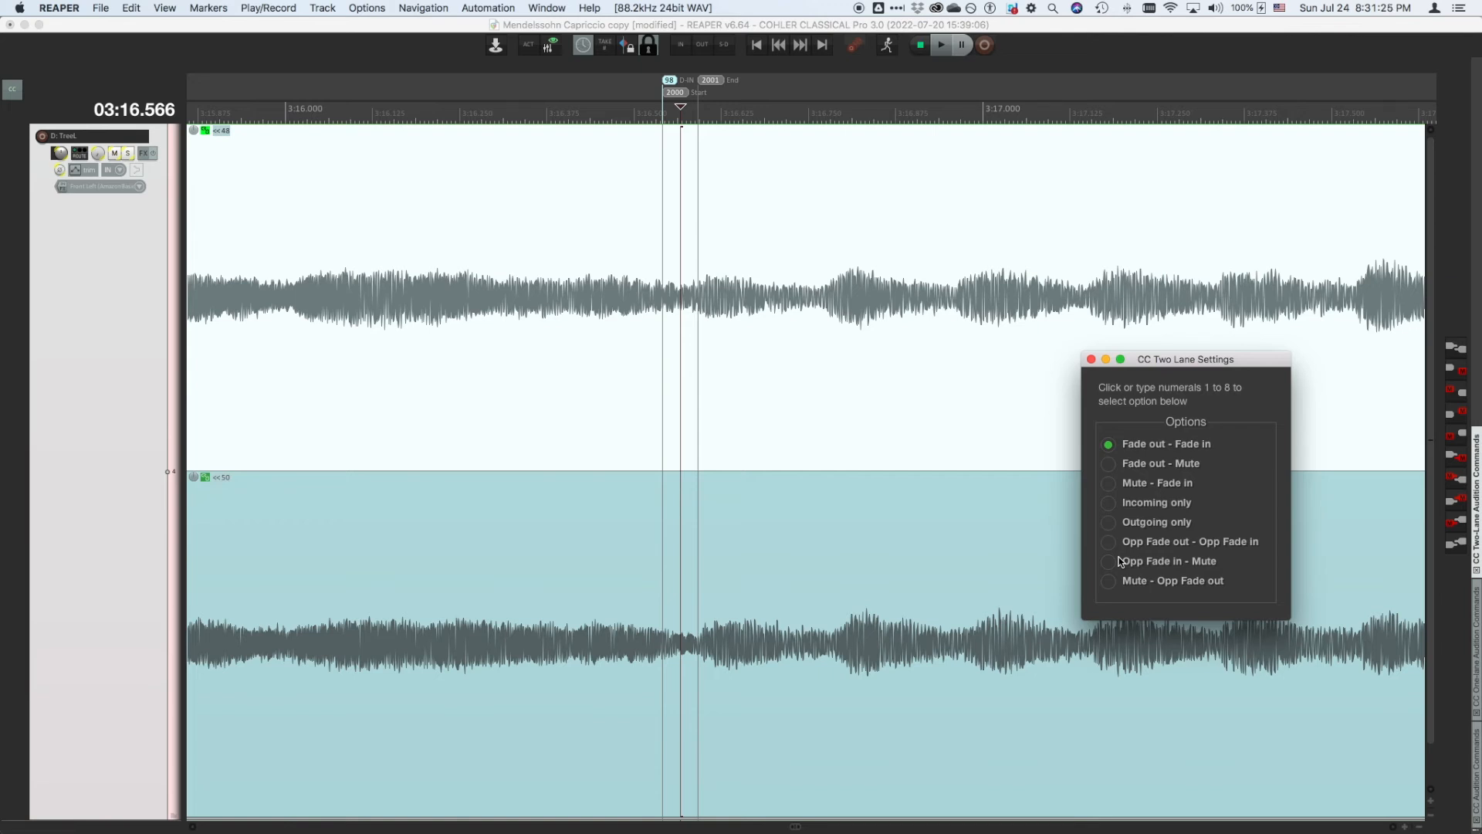
{"action": "left_click", "coordinate": [1109, 465]}
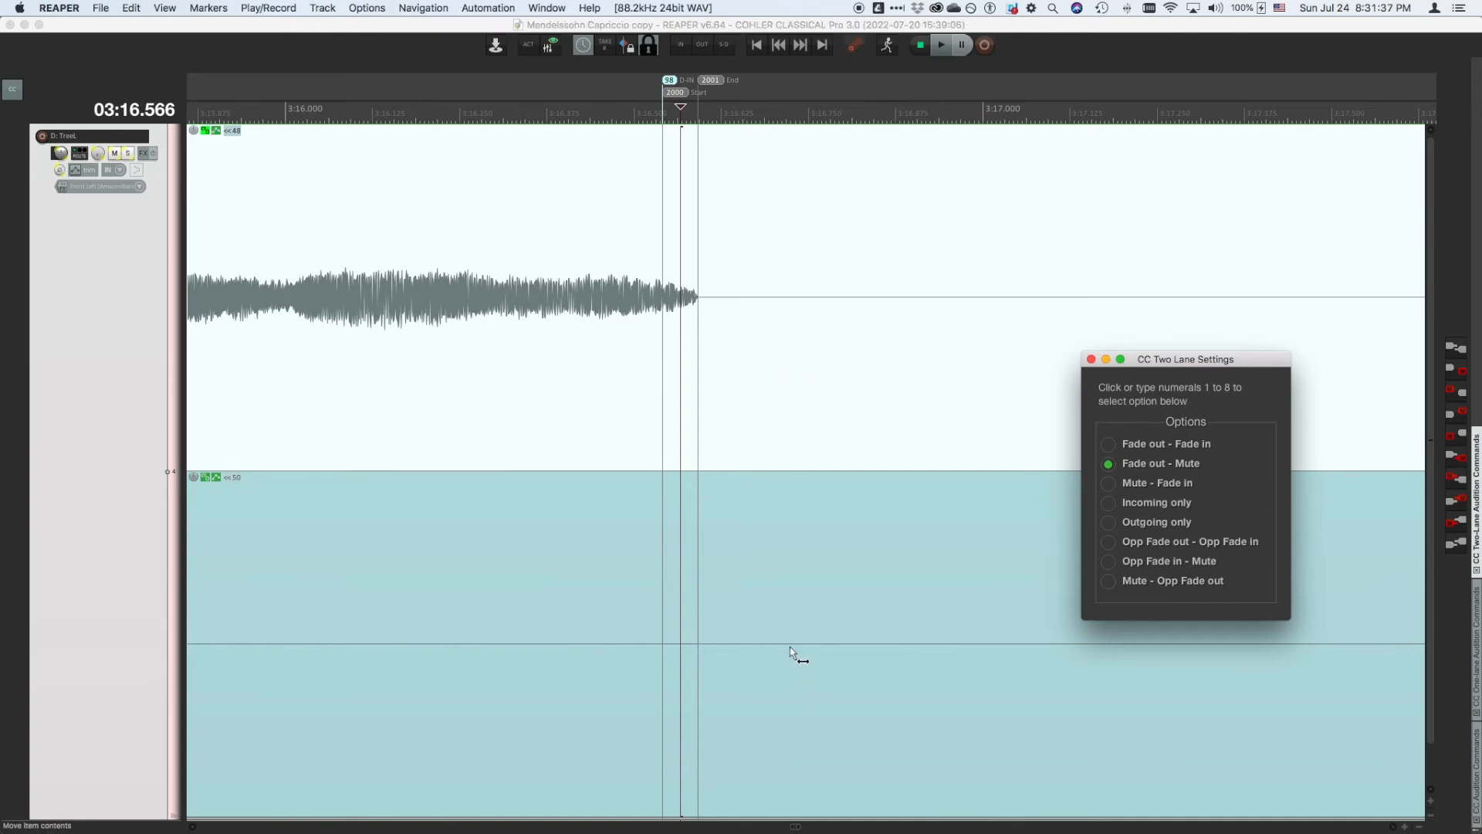
{"action": "key", "text": "space"}
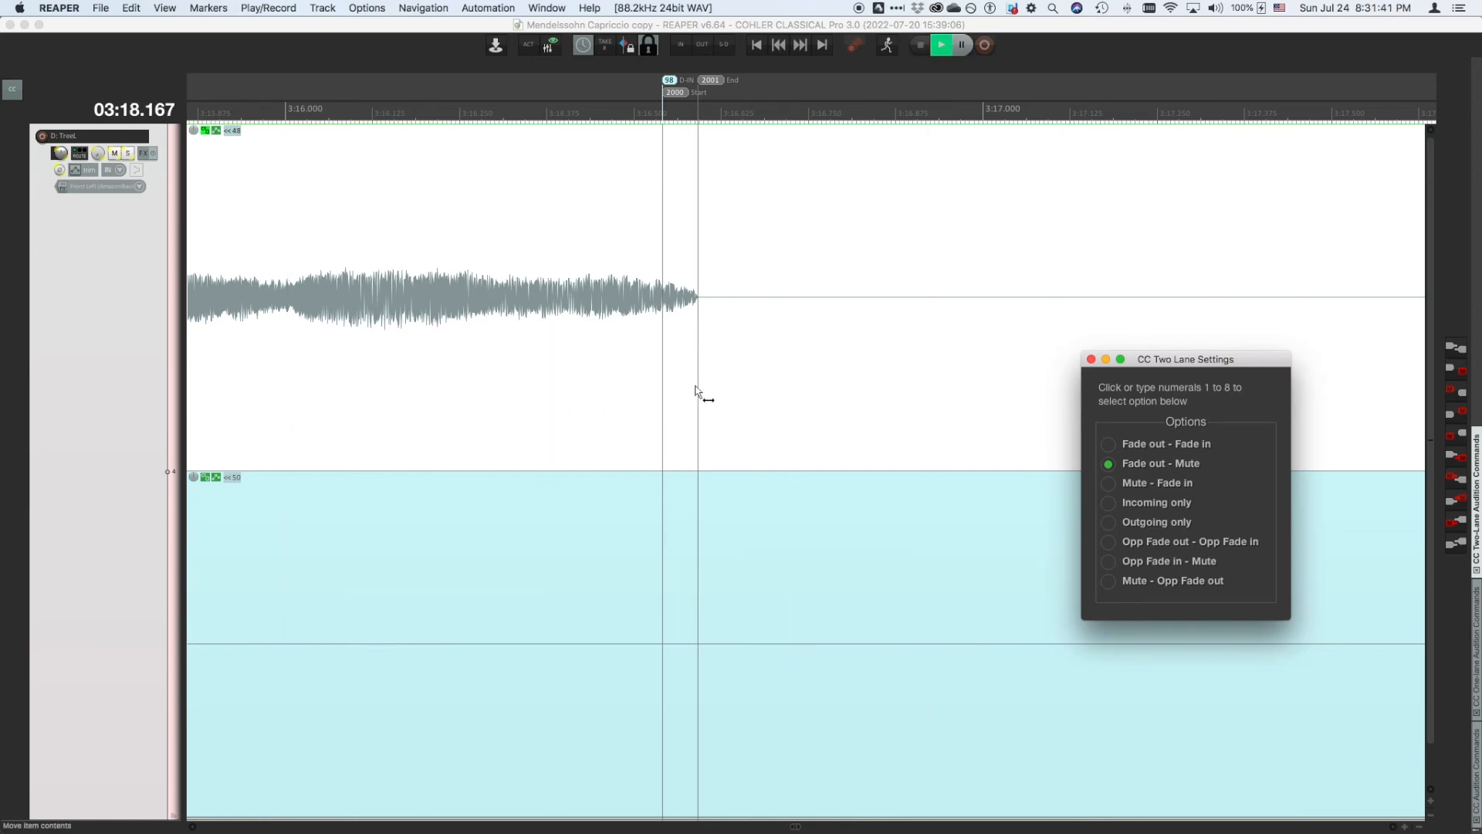
{"action": "key", "text": "space"}
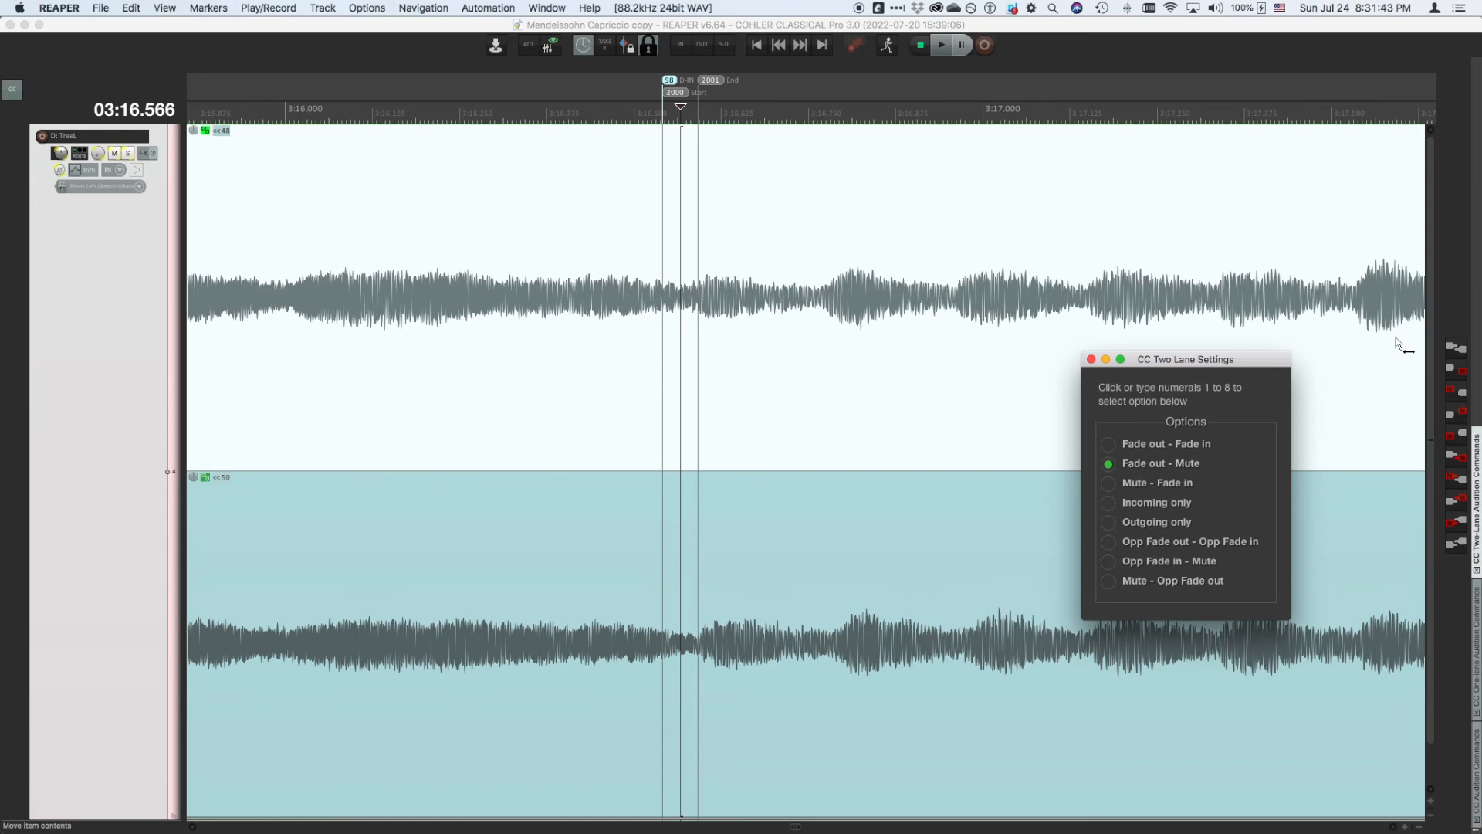
{"action": "left_click", "coordinate": [1109, 484]}
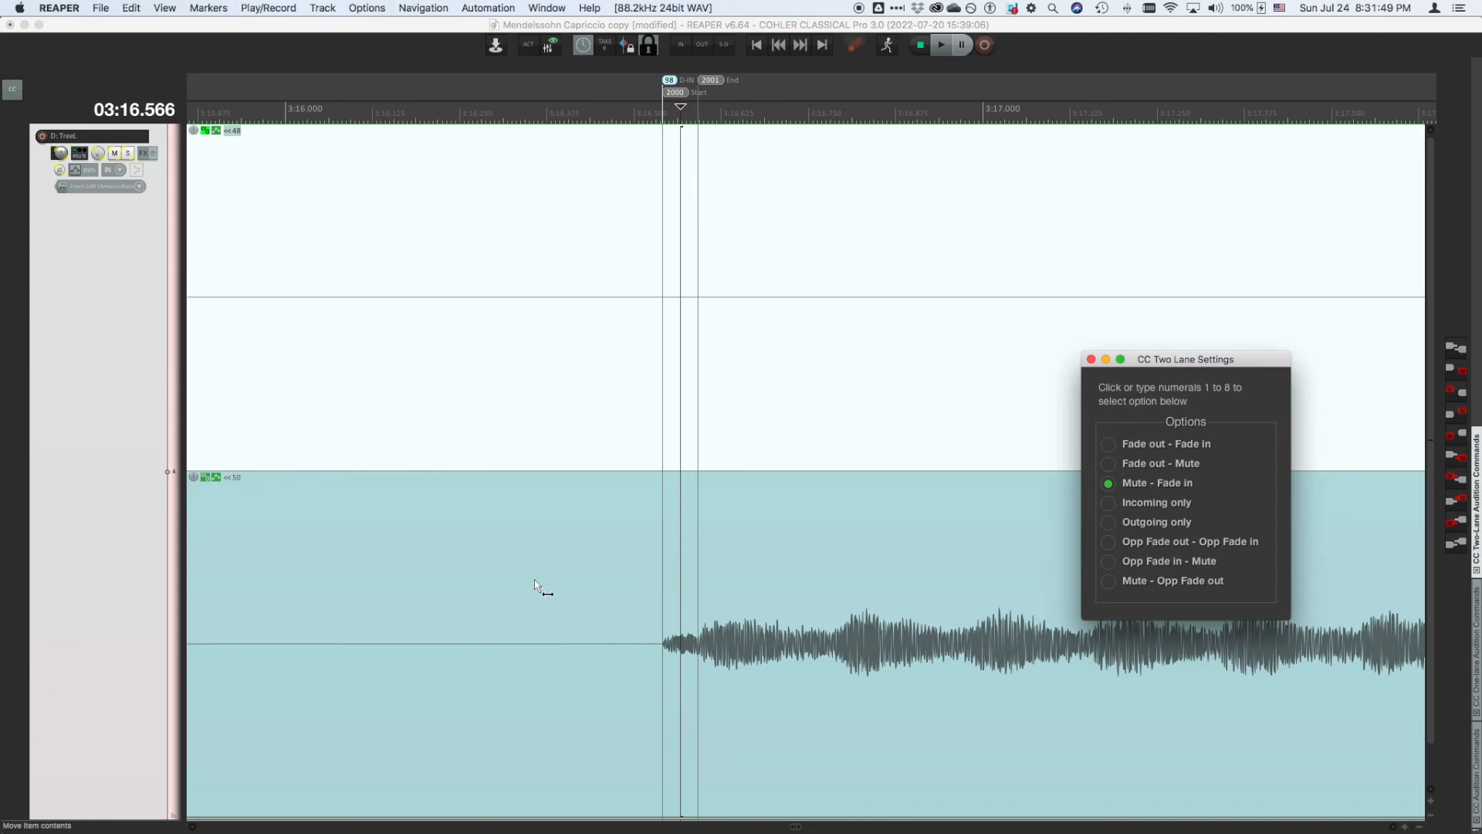
- Audition the edit with the Incoming only, Outgoing only, Opp Fade in – Mute and Mute – Opp Fade out options
{"action": "left_click", "coordinate": [1109, 505]}
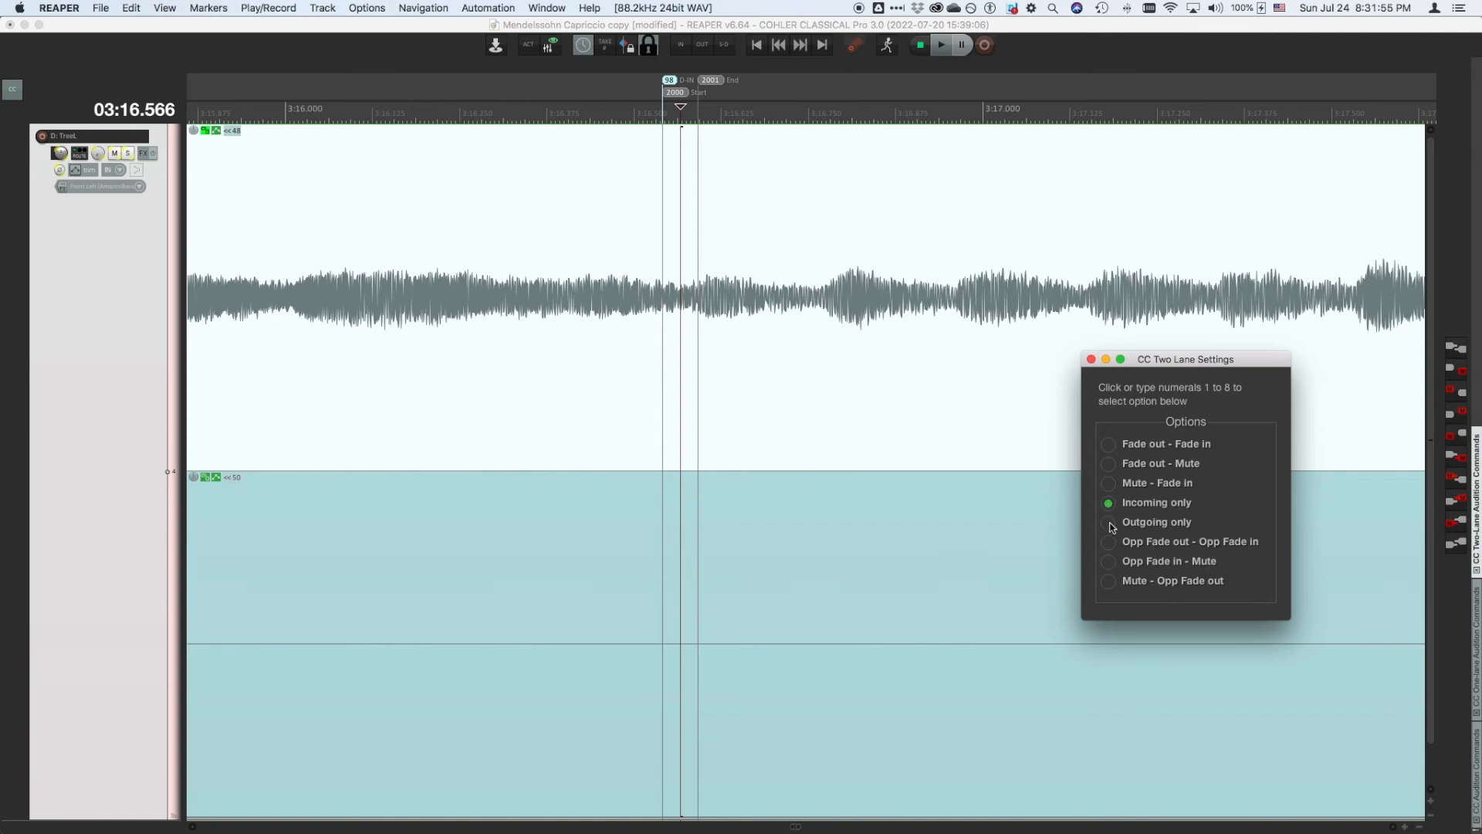
{"action": "left_click", "coordinate": [1109, 524]}
{"action": "left_click", "coordinate": [1109, 562]}
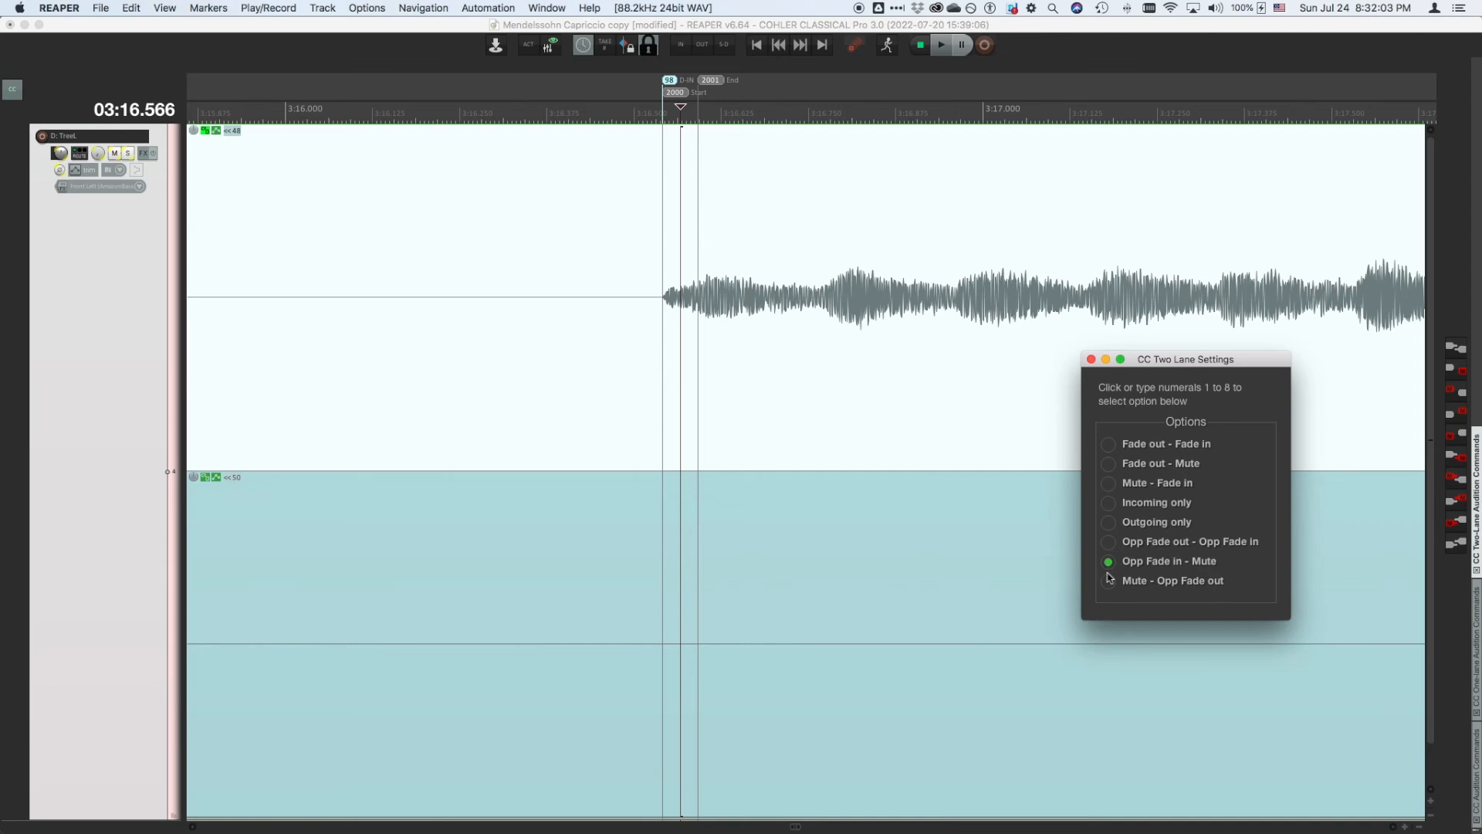
{"action": "left_click", "coordinate": [1110, 582]}
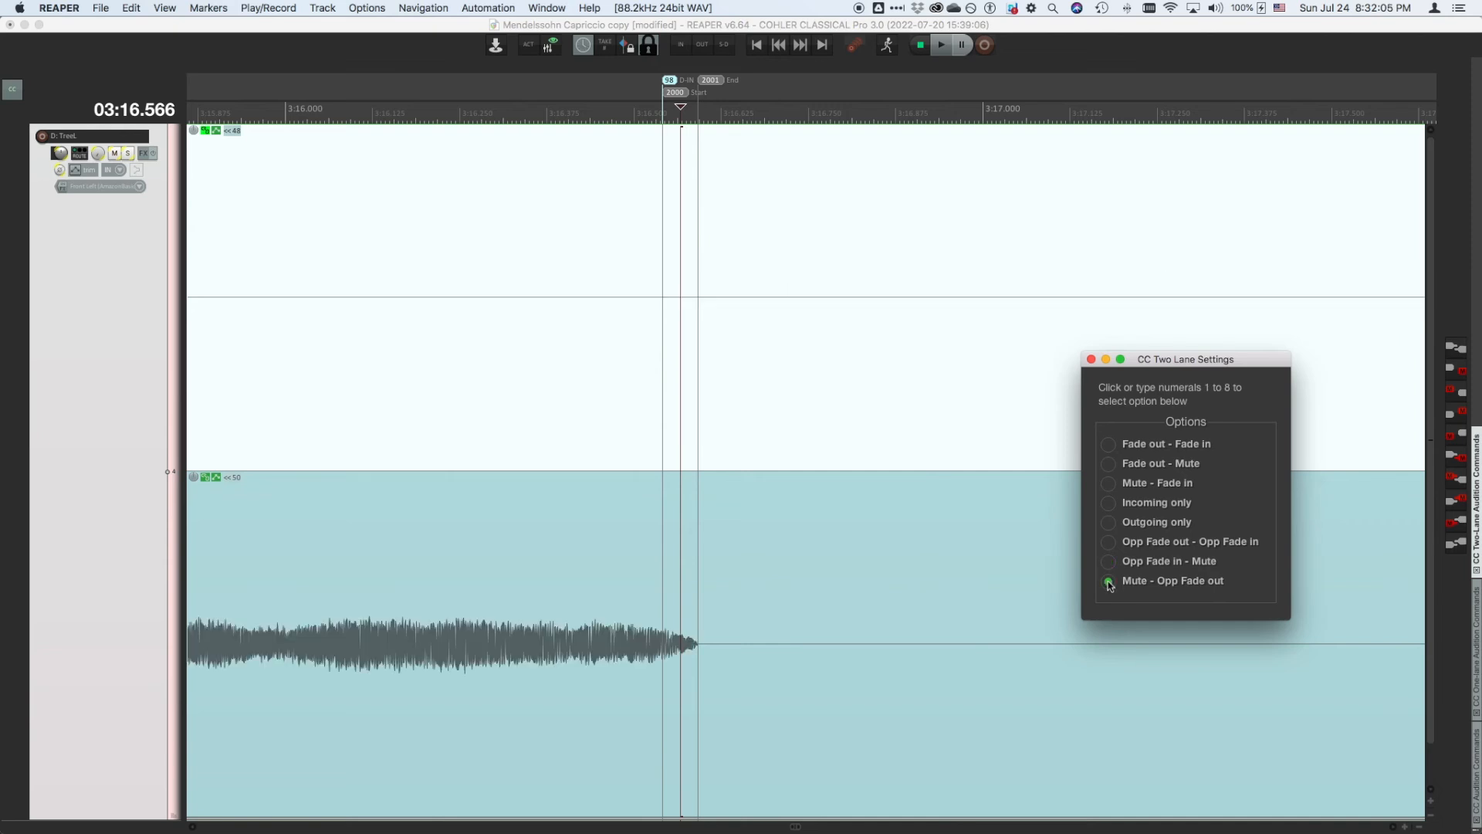
- Reselect the Fade out – Fade in option, move the CC Two Lane Settings window to the lower corner, and save the project
{"action": "left_click", "coordinate": [1109, 445]}
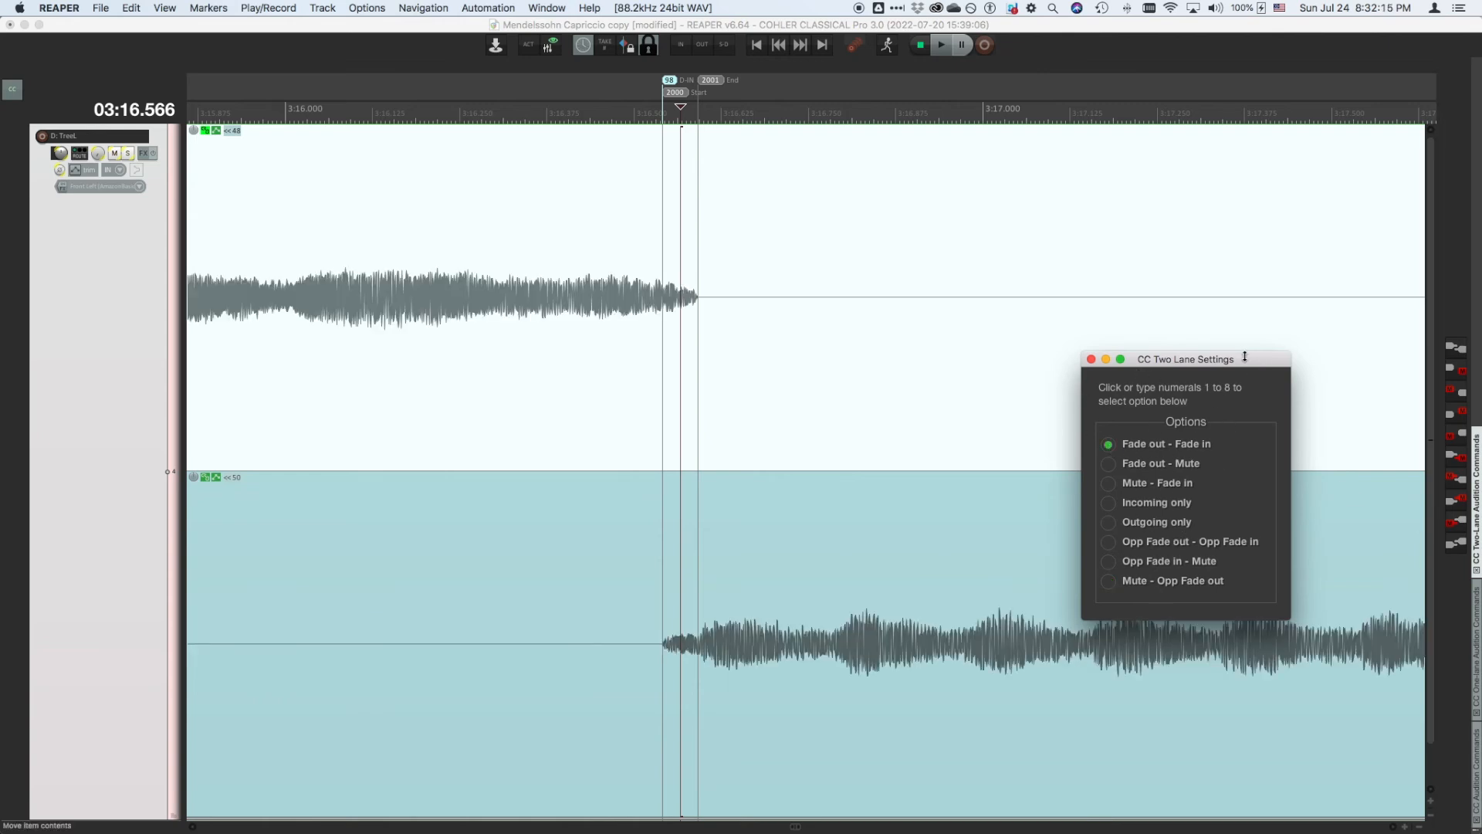
{"action": "left_click_drag", "start_coordinate": [1245, 357], "coordinate": [1371, 569]}
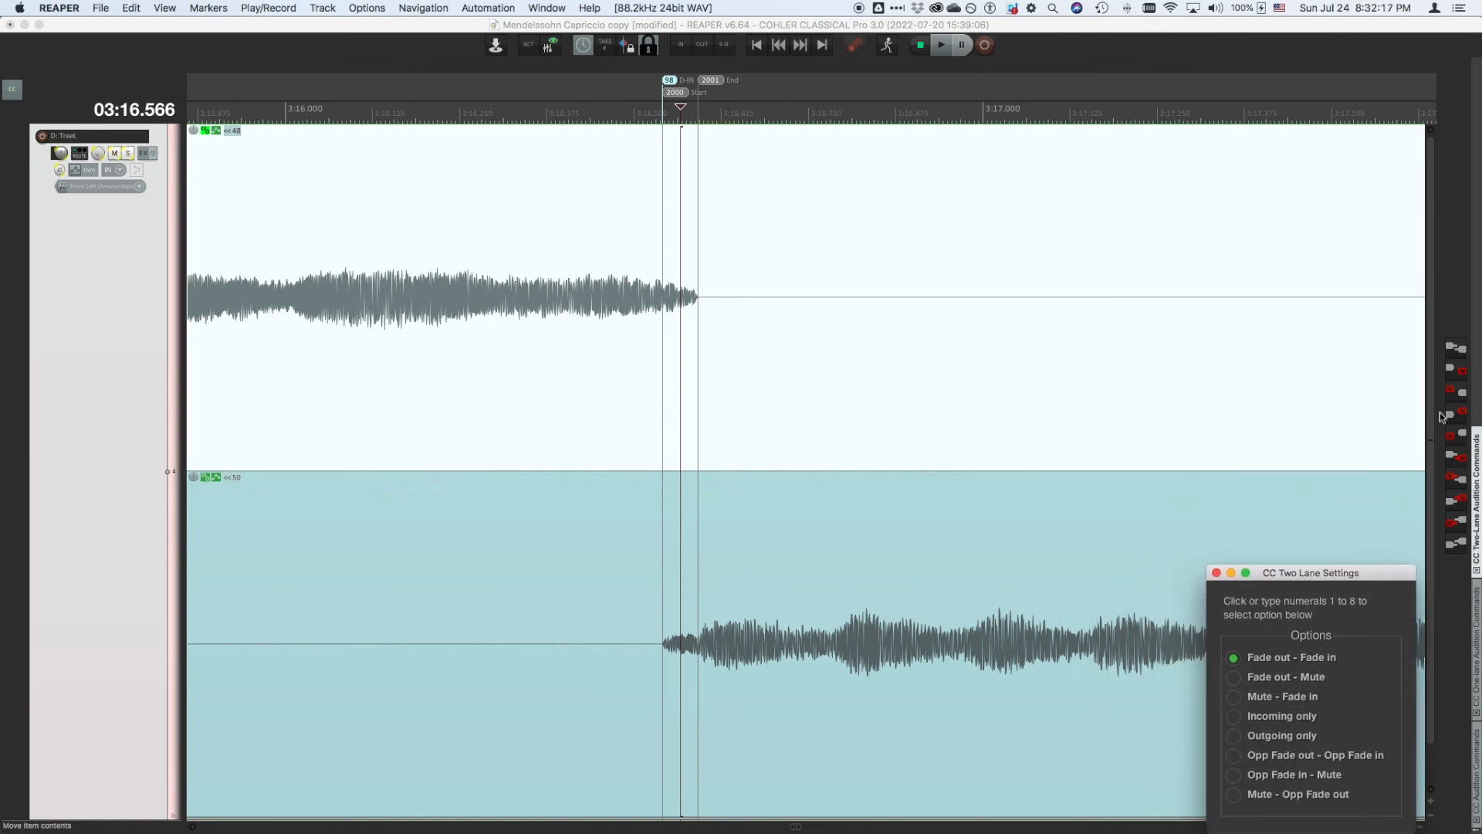
{"action": "key", "text": "super+s"}
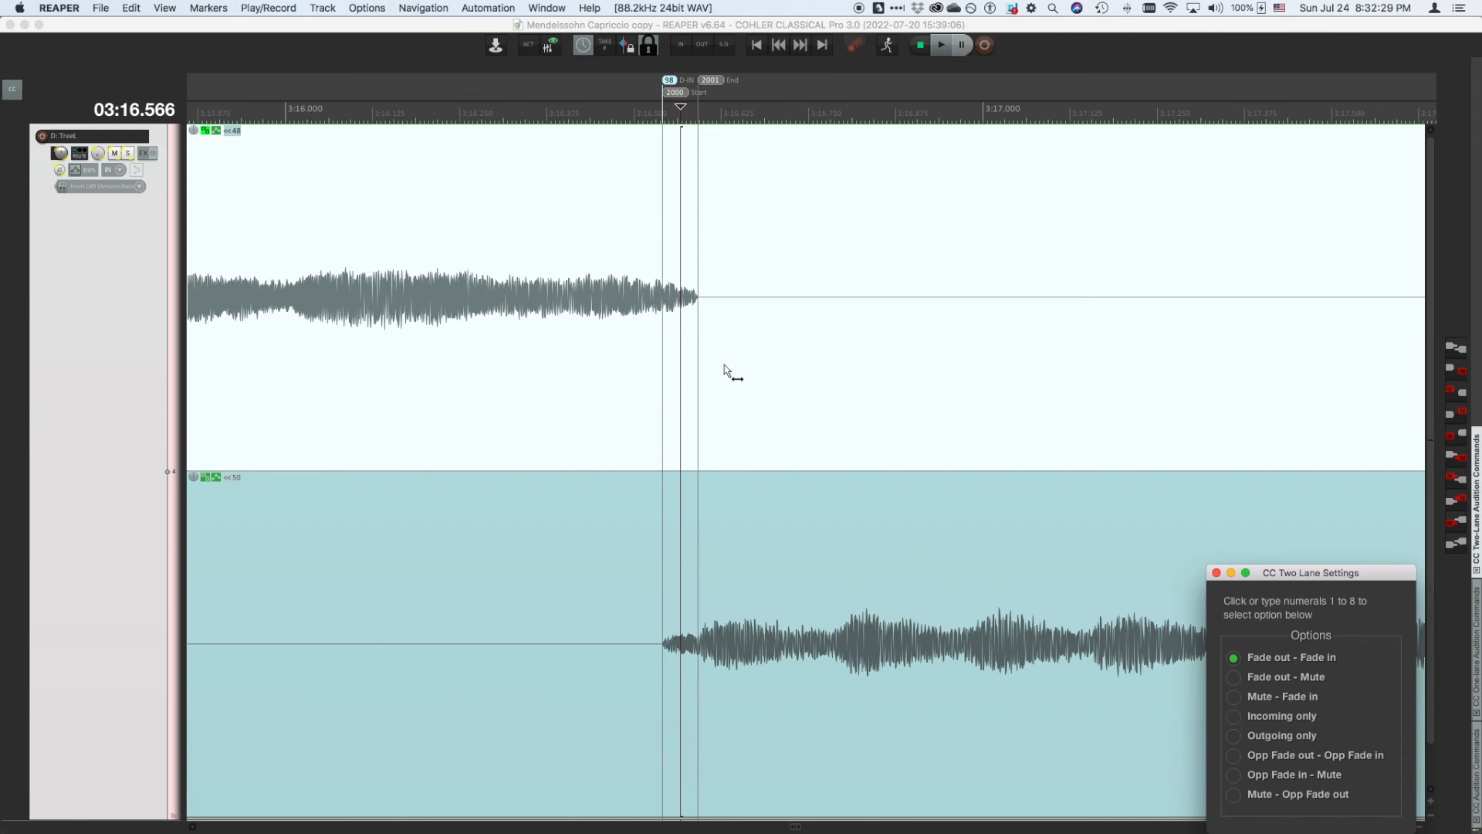
- Leave the two-lane view and toggle the edit point into the one-lane crossfade editor and back to two lanes
{"action": "key", "text": "Escape"}
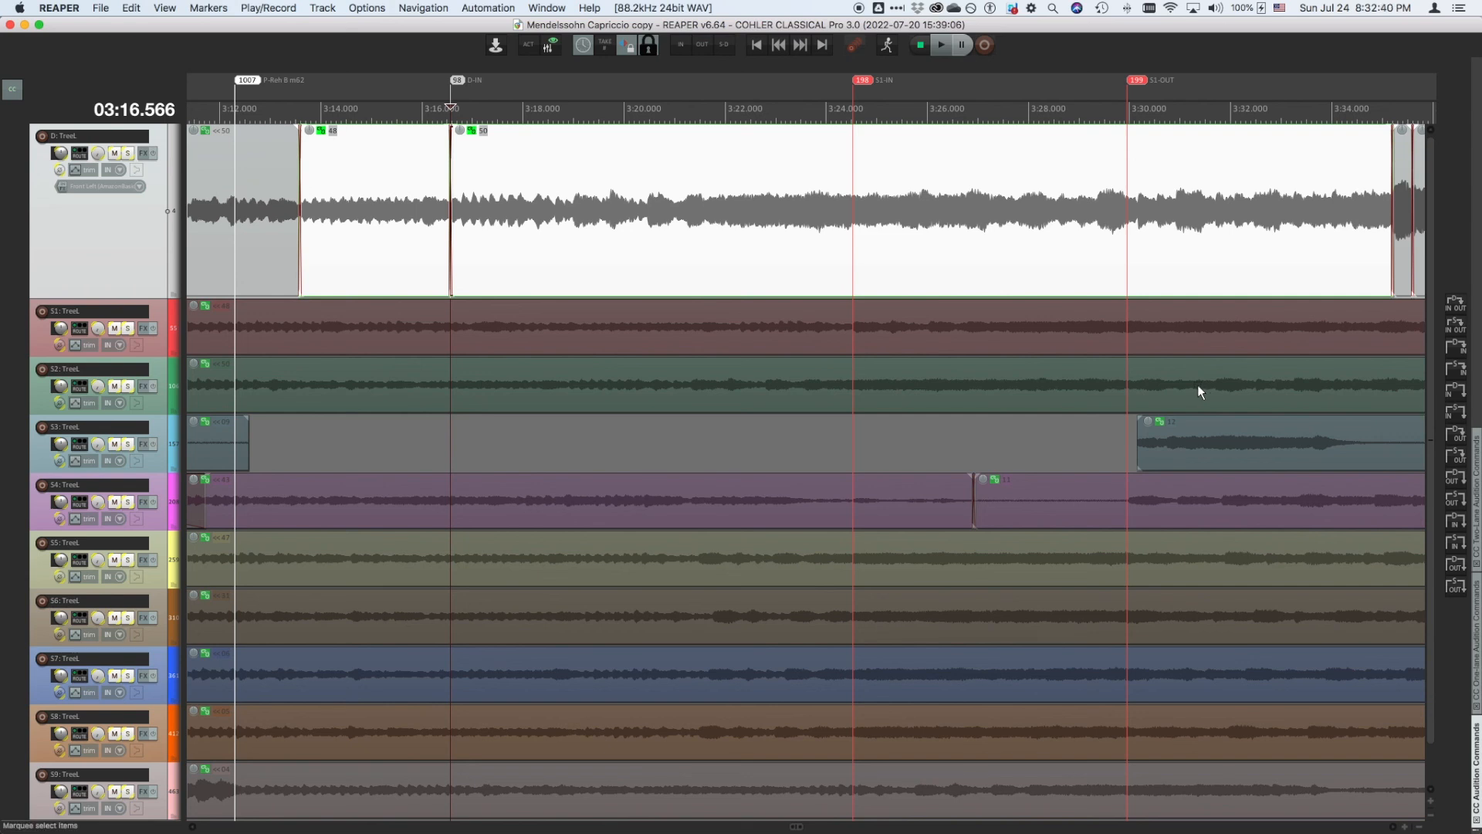
{"action": "key", "text": "x"}
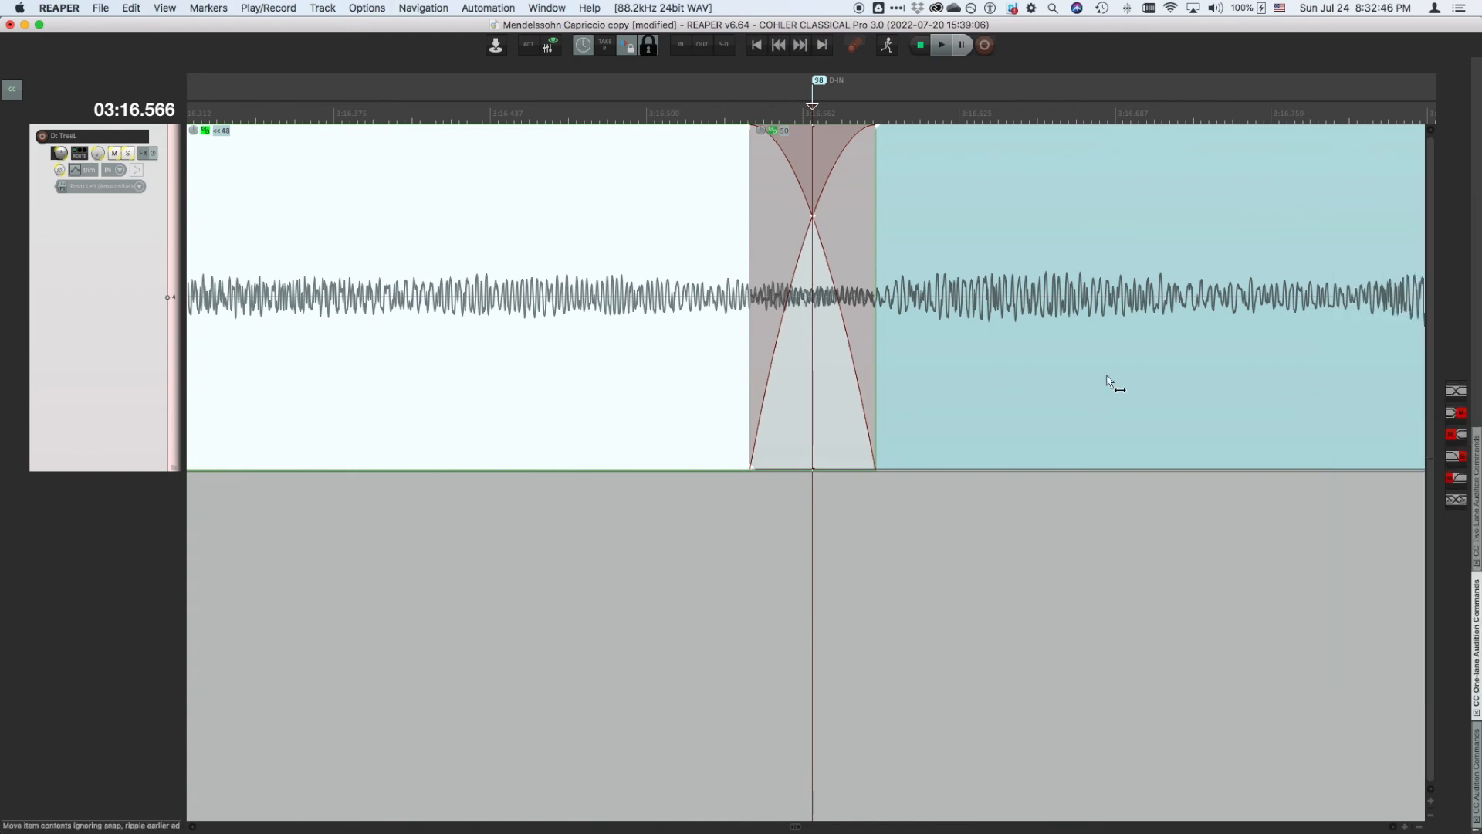
{"action": "key", "text": "x"}
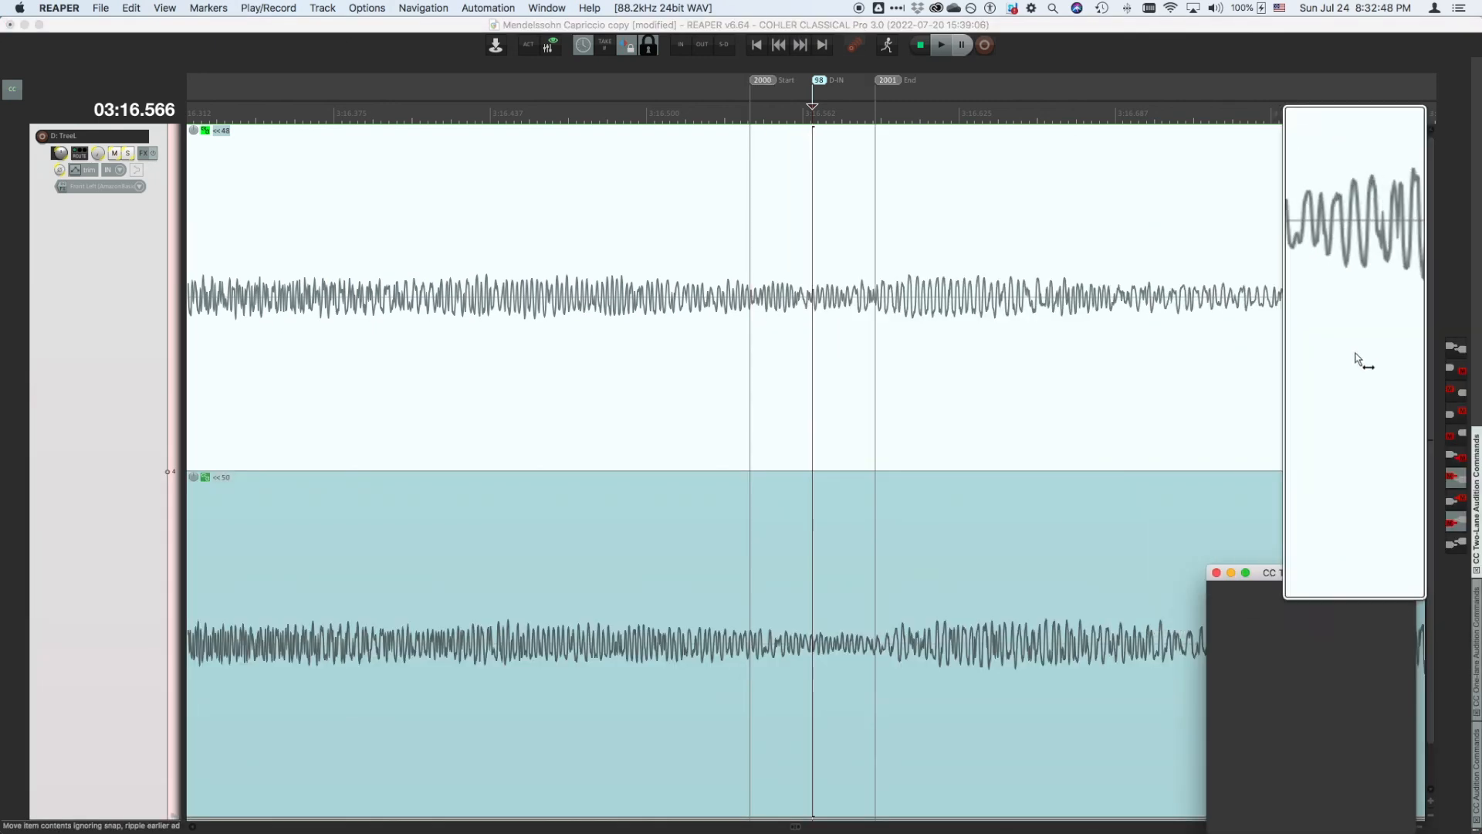